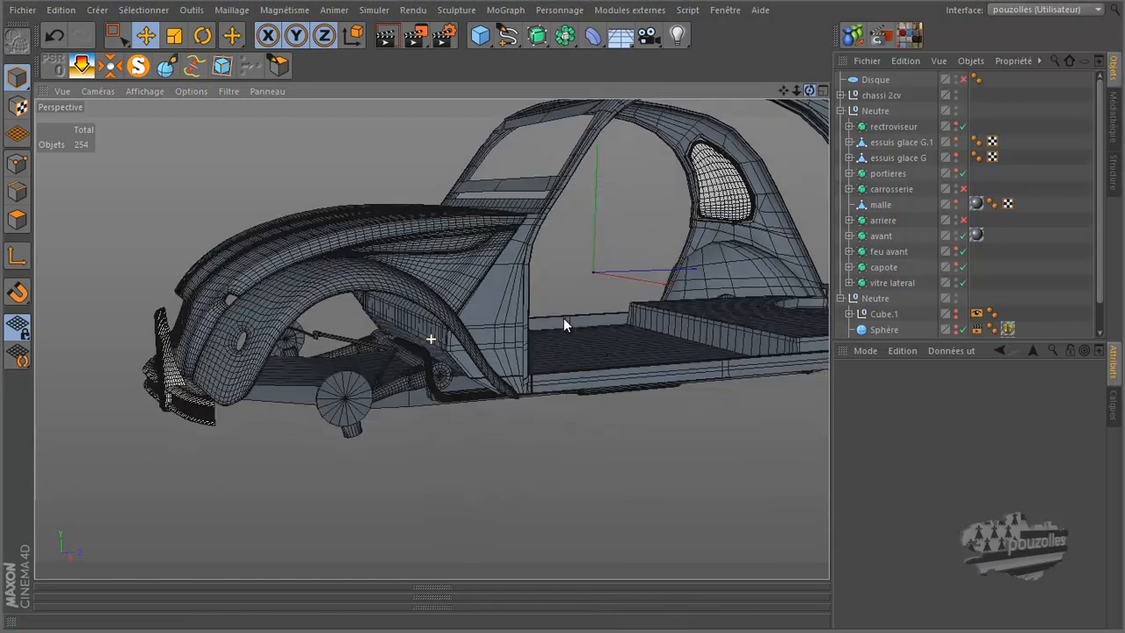
# Hide the existing chassi 2cv group in the editor and in renders, and switch to the chassi c4d.c4d project
pyautogui.moveTo(783, 91); pyautogui.dragTo(560, 319)
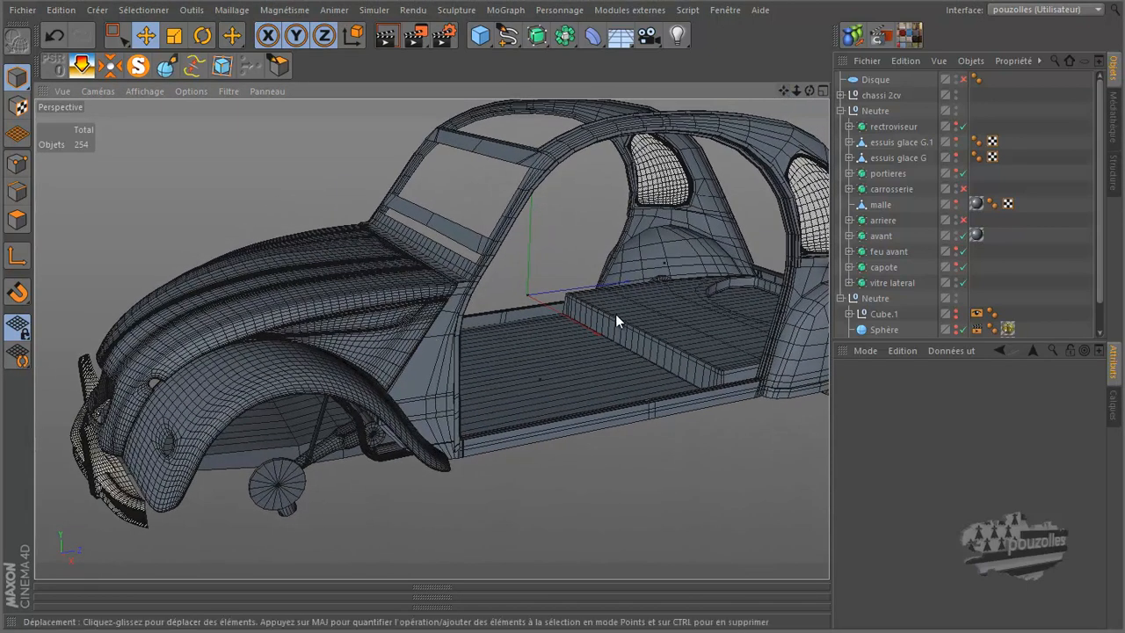
pyautogui.moveTo(563, 315)
pyautogui.mouseDown()
pyautogui.moveTo(563, 305)
pyautogui.moveTo(562, 316)
pyautogui.mouseUp()
pyautogui.moveTo(785, 89); pyautogui.dragTo(564, 316)
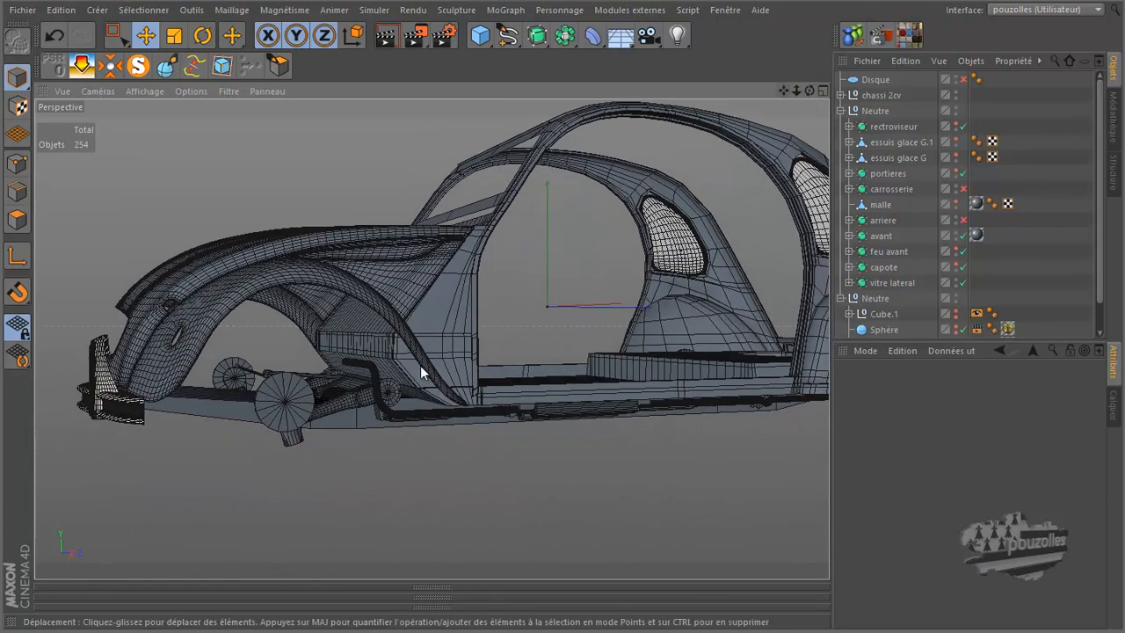
pyautogui.click(347, 406)
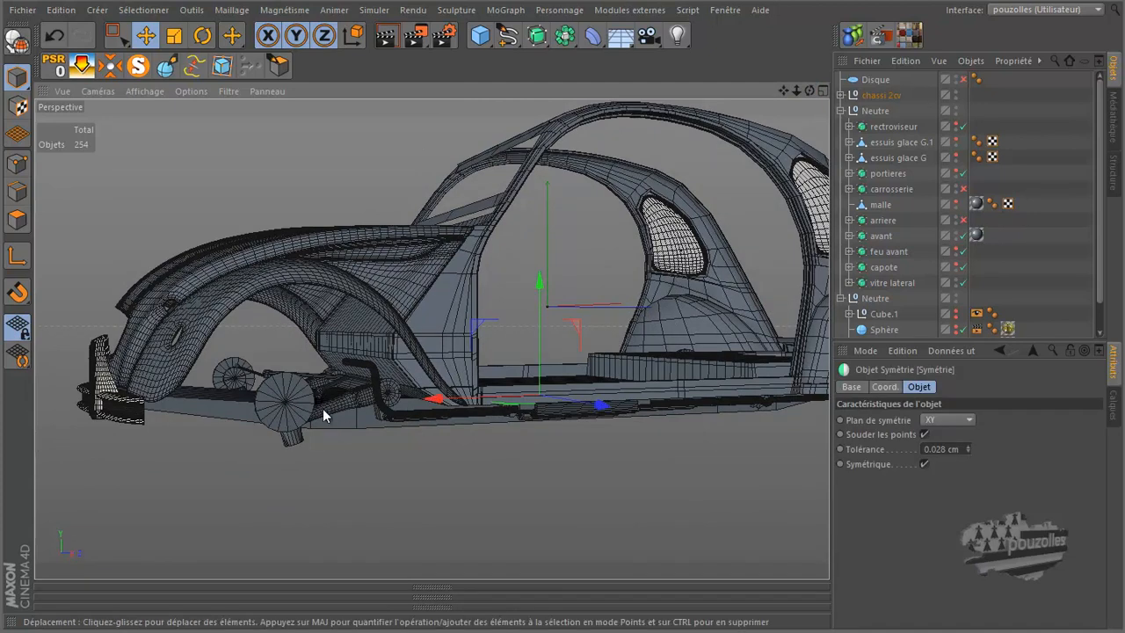
pyautogui.click(960, 91)
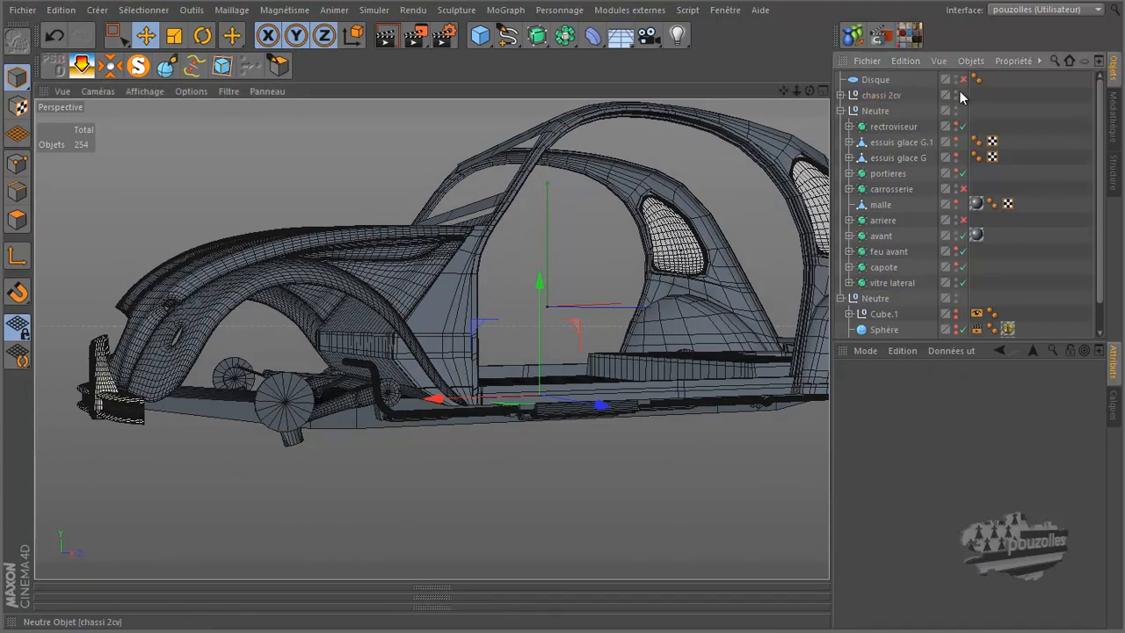
pyautogui.click(955, 92)
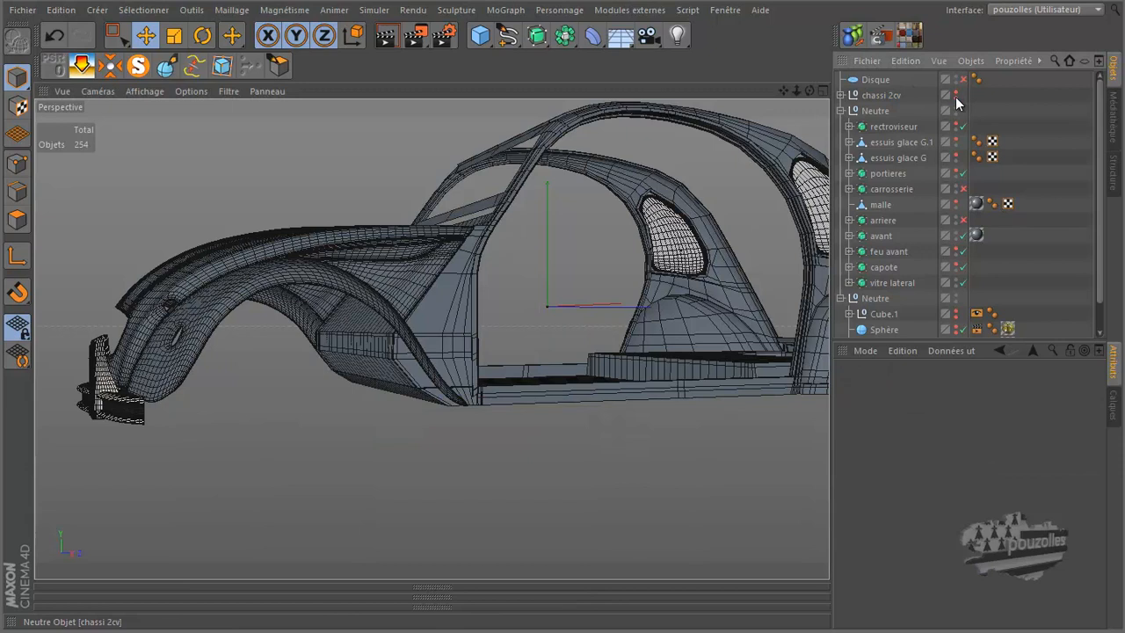
pyautogui.click(723, 11)
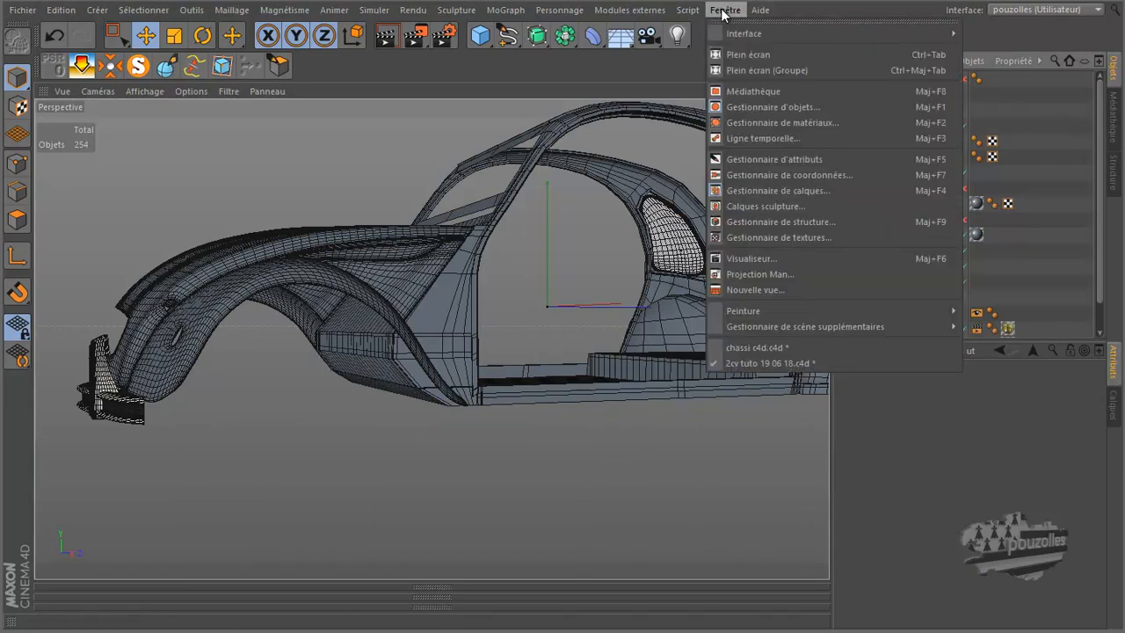
pyautogui.click(741, 347)
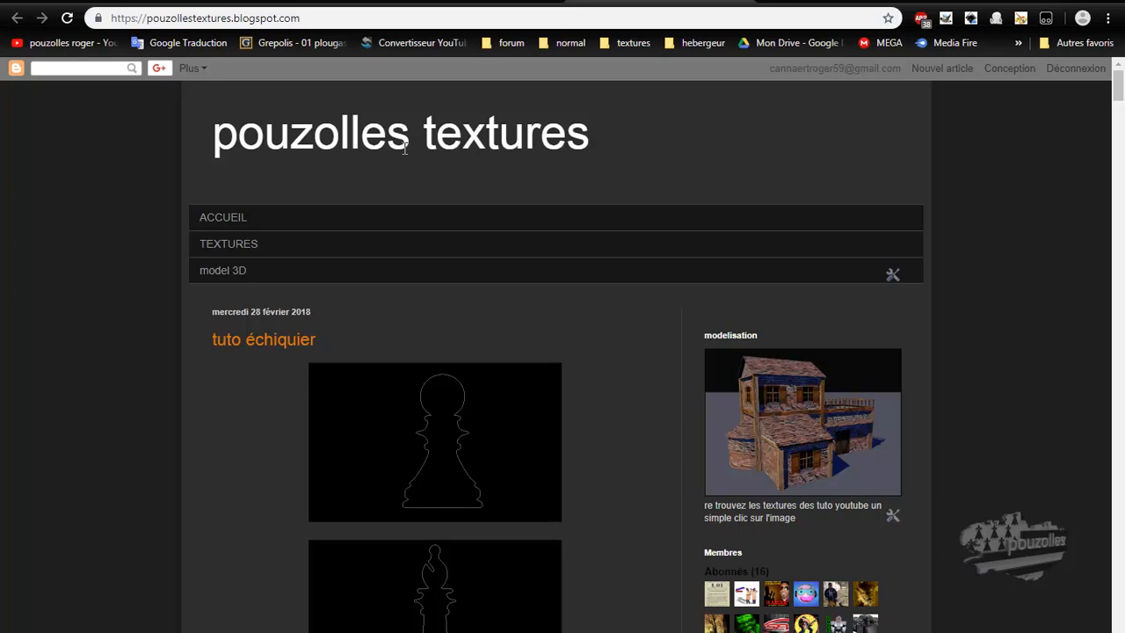
# Open the model 3D page of the pouzolles textures blog and browse down to the chassi 2cv download entry
pyautogui.click(220, 274)
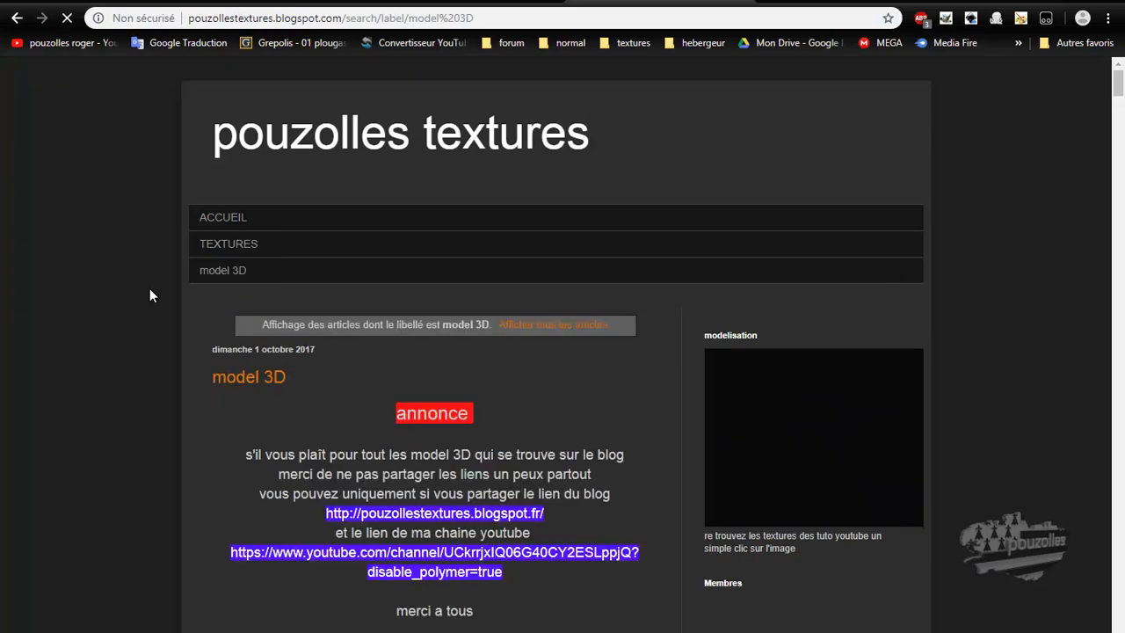
pyautogui.scroll(-6, 150, 292)
pyautogui.scroll(-15, 149, 295)
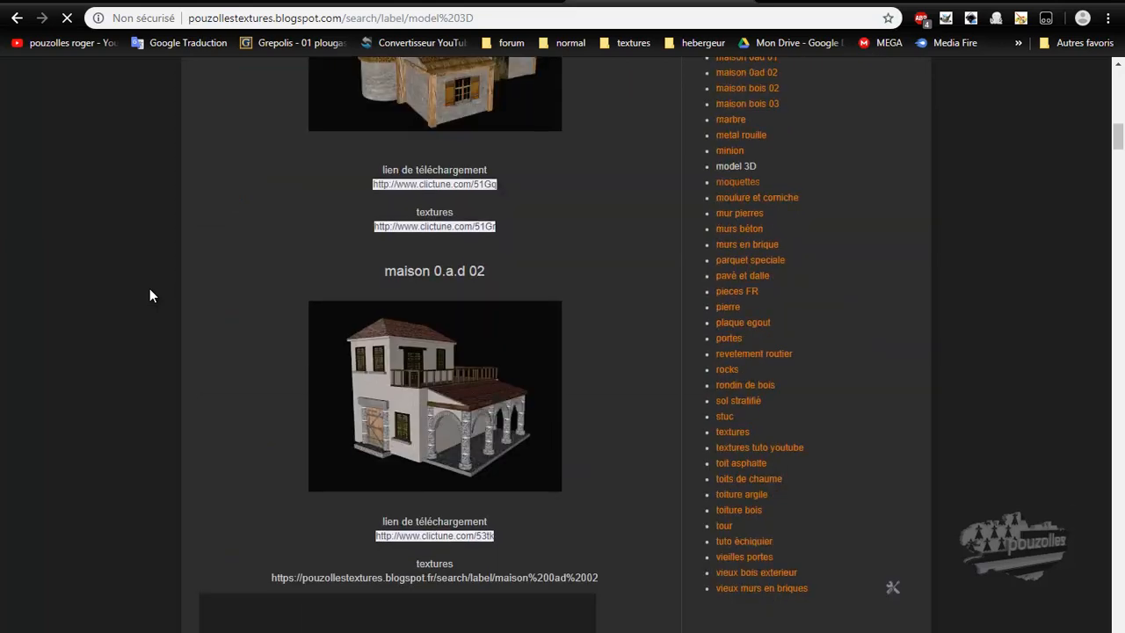
pyautogui.scroll(-20, 150, 295)
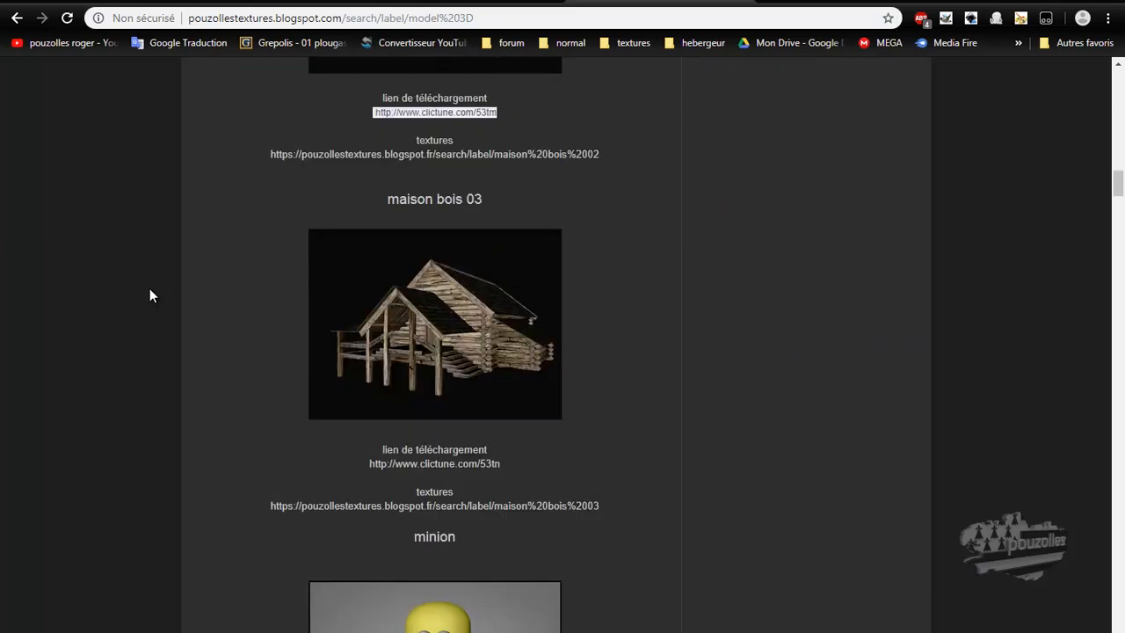
pyautogui.scroll(-15, 149, 295)
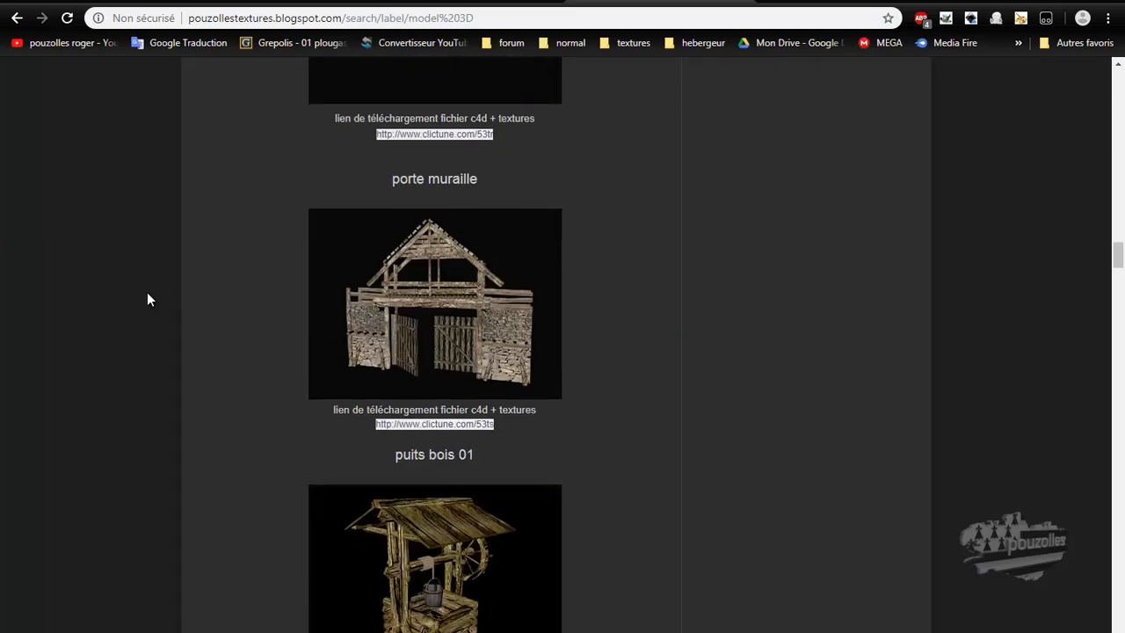
pyautogui.scroll(-15, 148, 300)
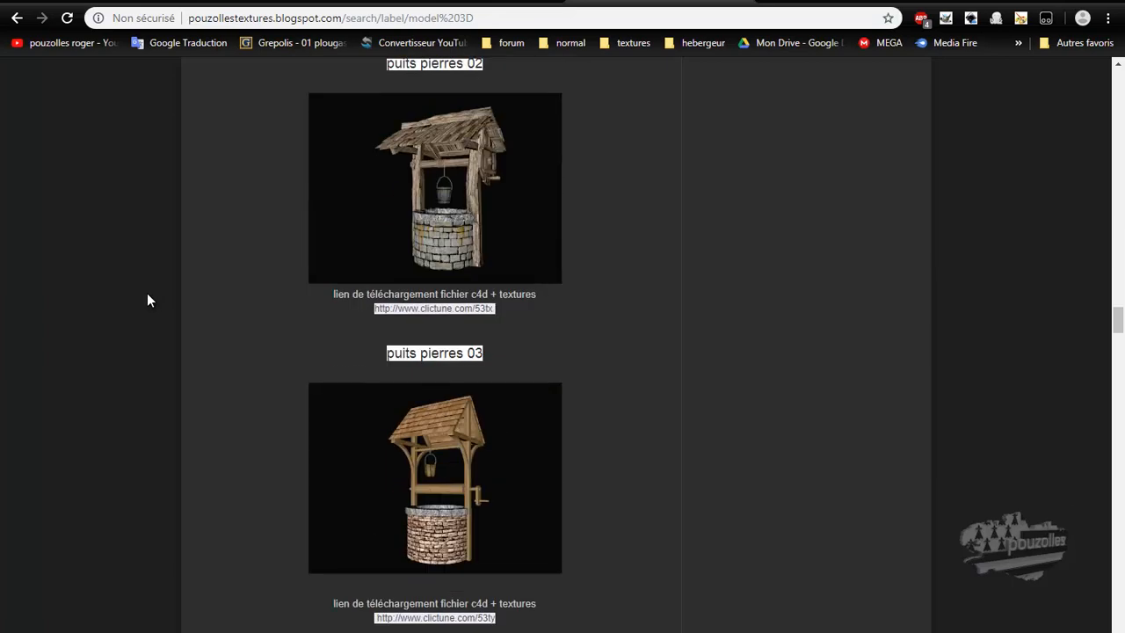
pyautogui.scroll(-13, 147, 301)
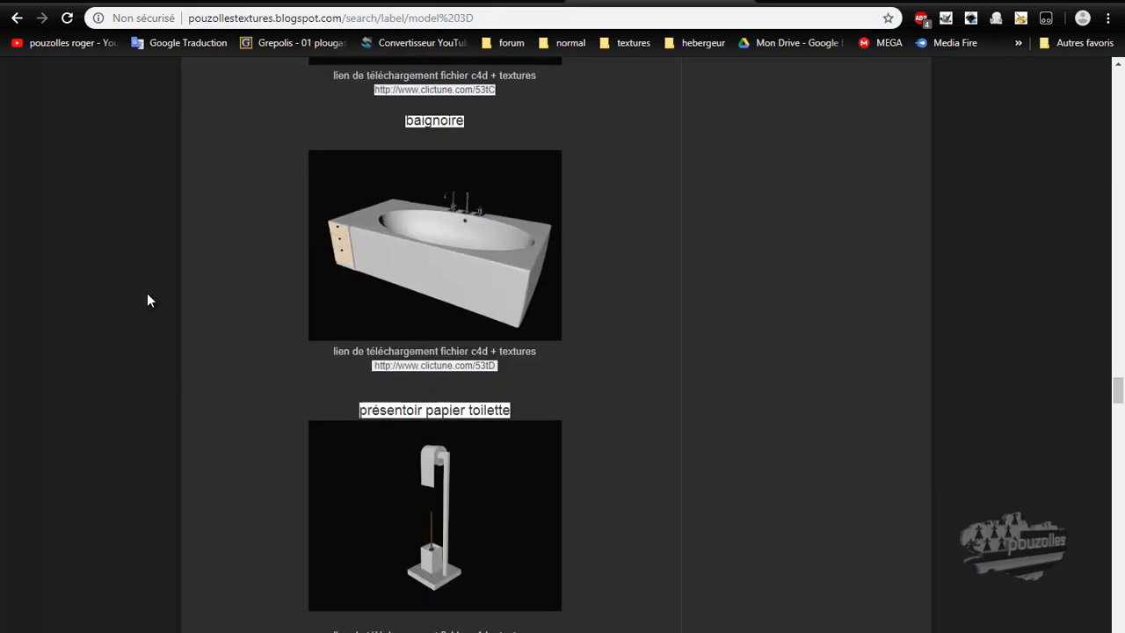
pyautogui.scroll(-13, 147, 299)
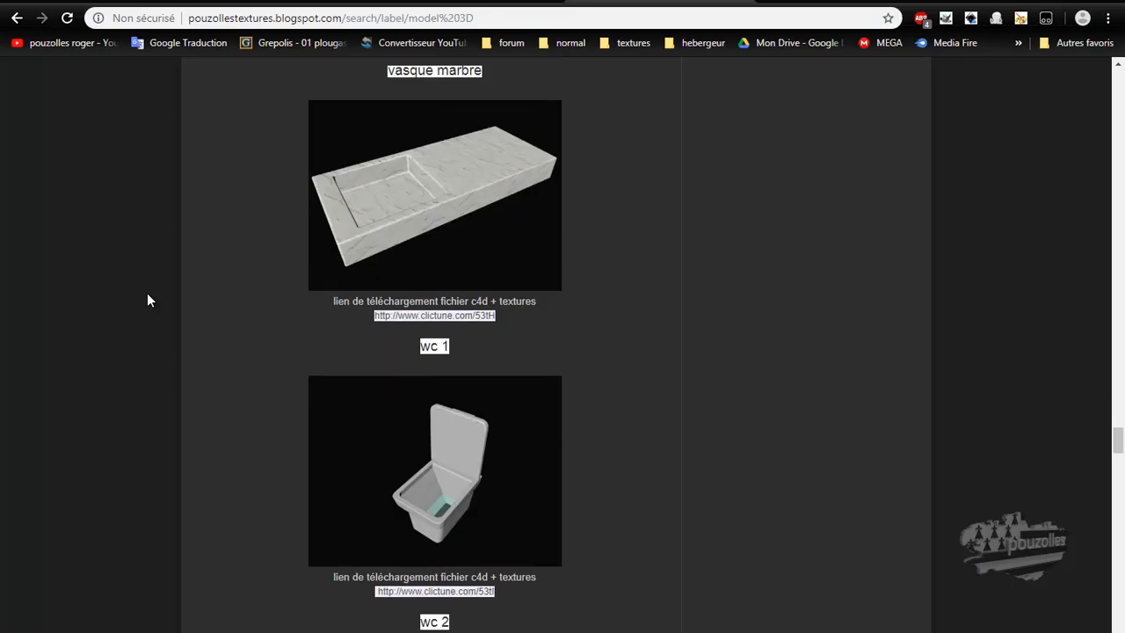
pyautogui.scroll(-10, 148, 301)
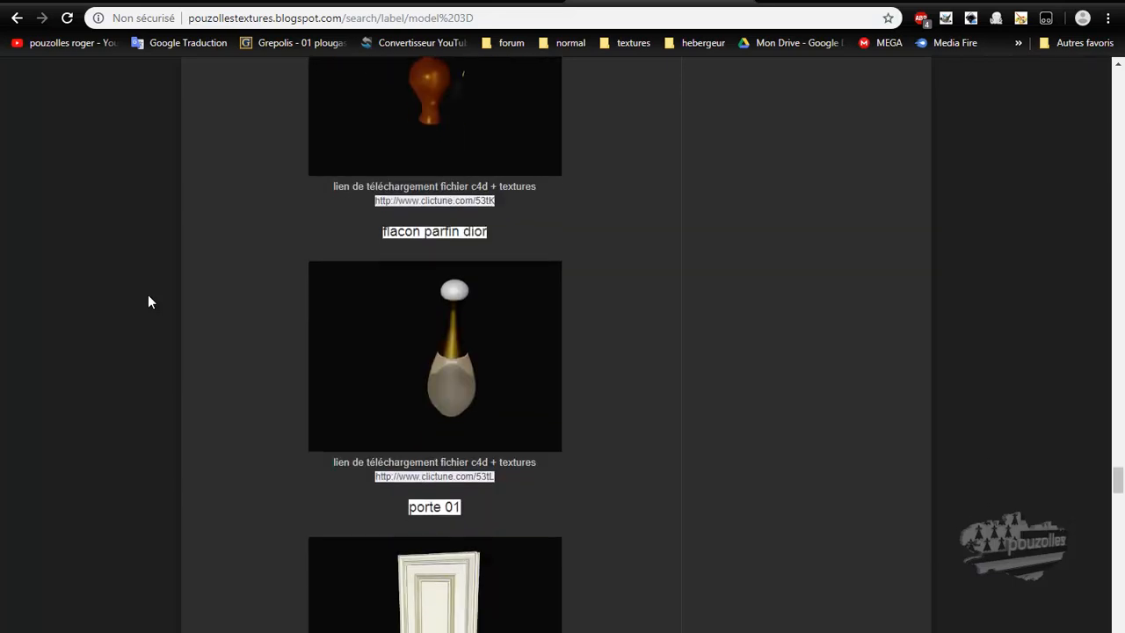
pyautogui.scroll(-10, 147, 300)
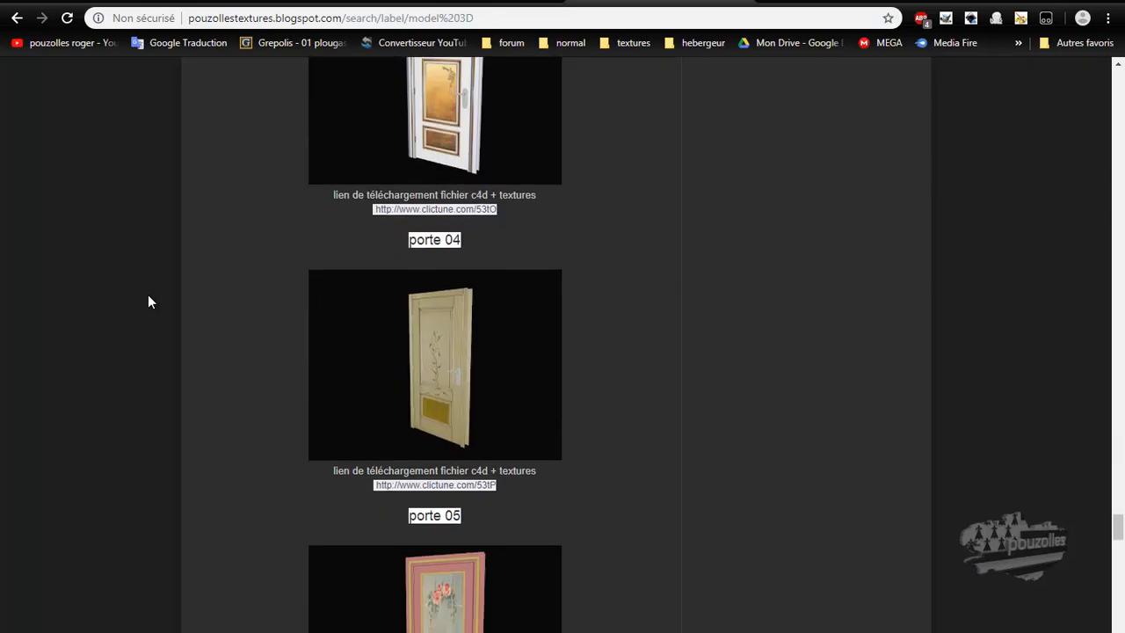
pyautogui.scroll(-7, 148, 302)
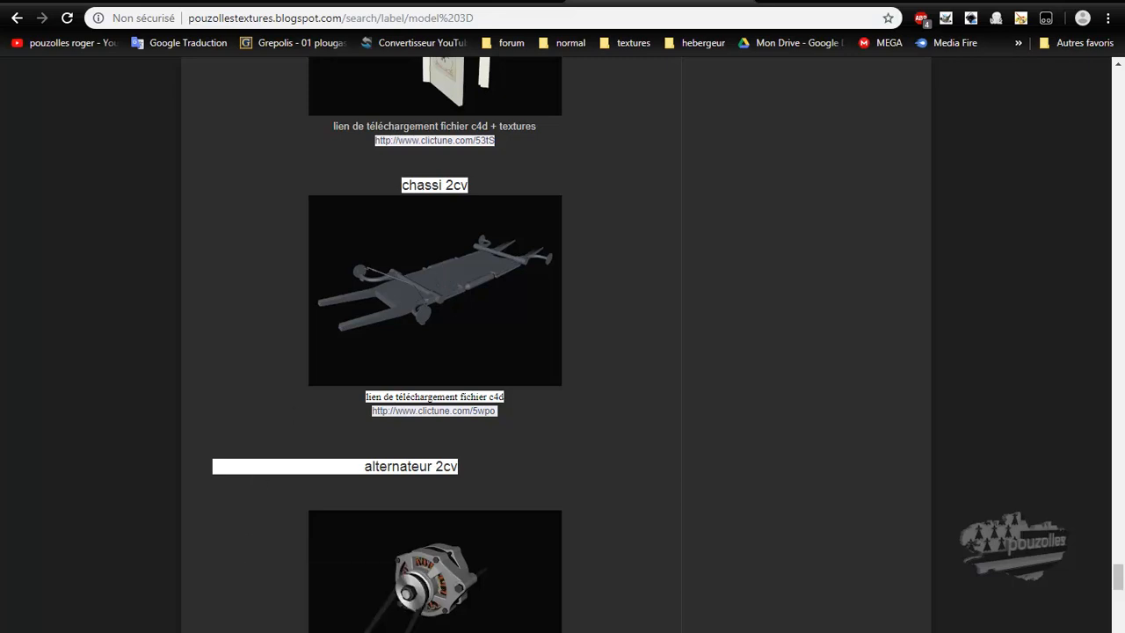
# Switch back to Cinema 4D and view the car body in the 2cv tuto 19 06 18.c4d scene
pyautogui.click(192, 632)
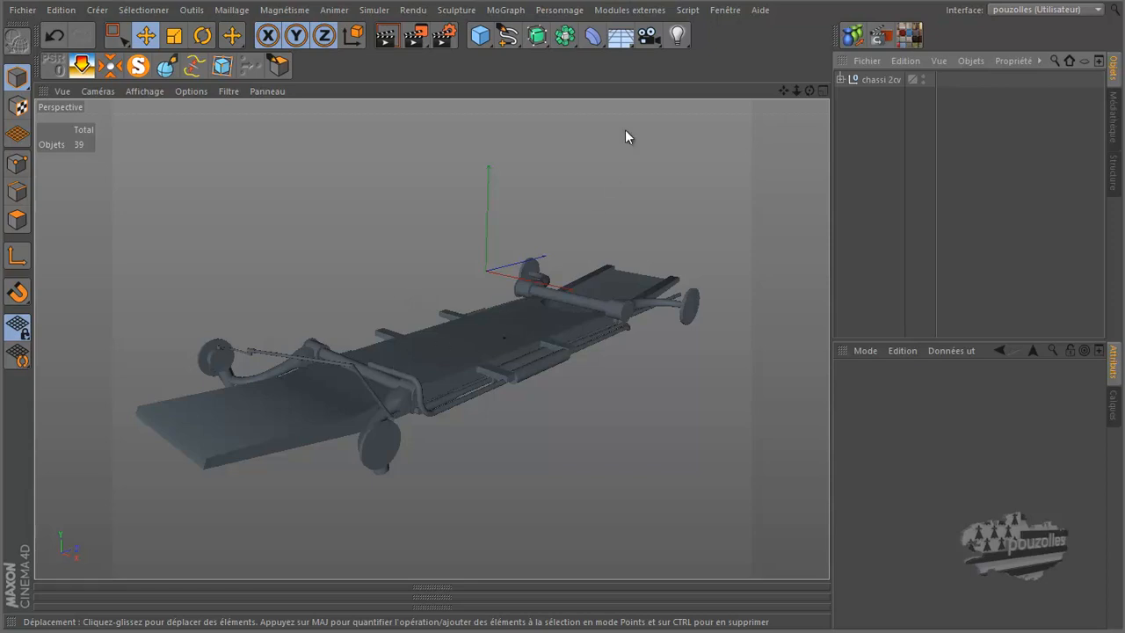
pyautogui.click(725, 10)
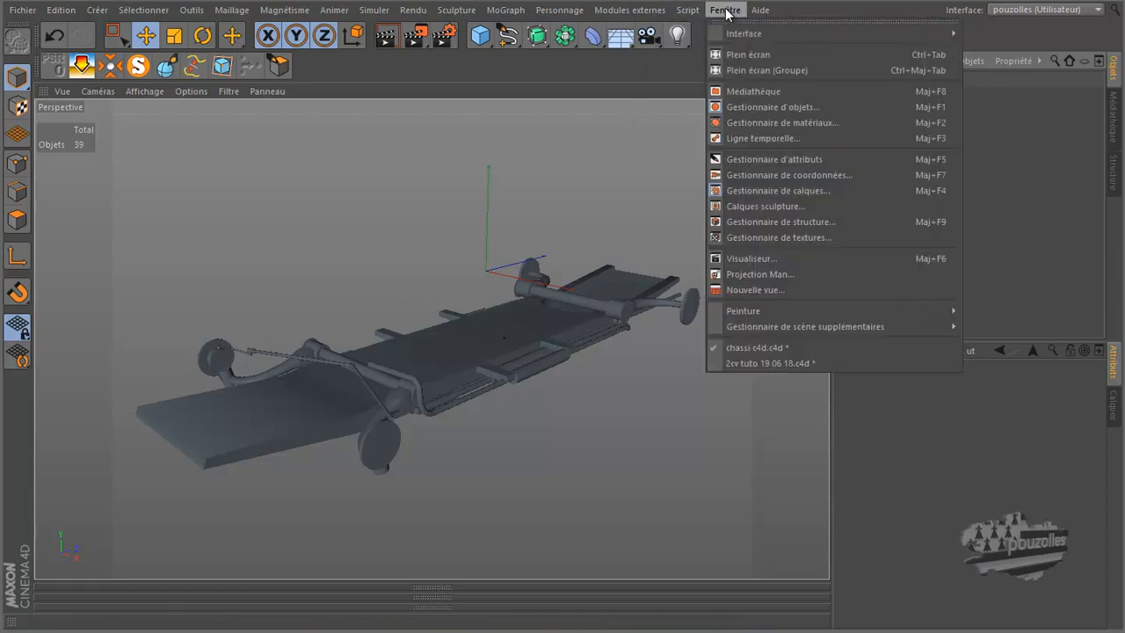
pyautogui.click(739, 361)
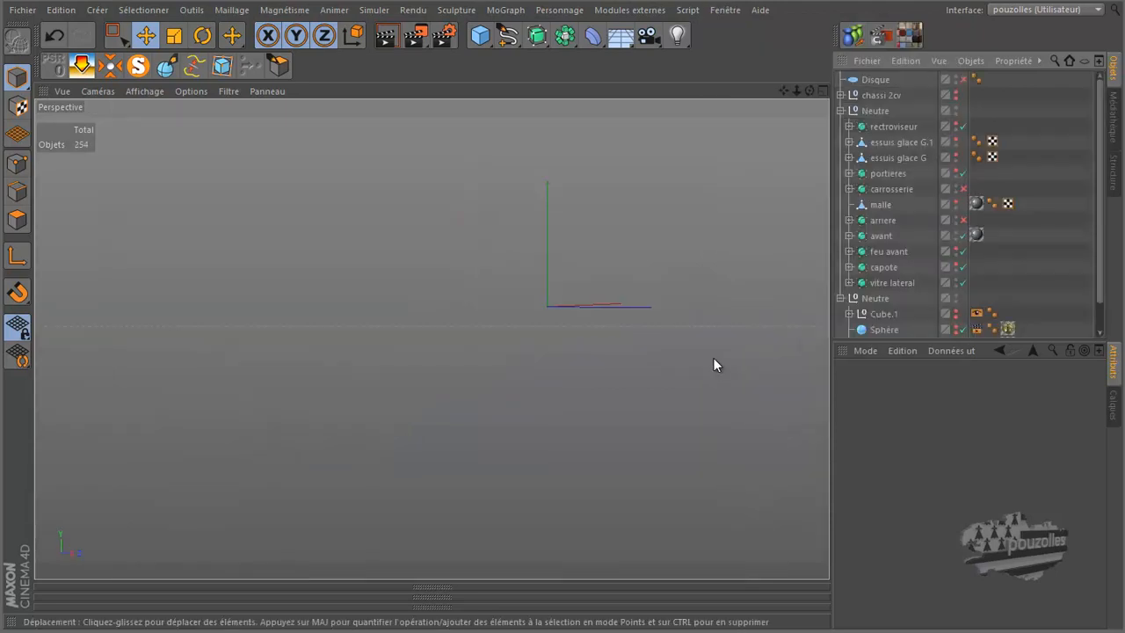
pyautogui.moveTo(415, 367)
pyautogui.keyDown('alt'); pyautogui.mouseDown(button='right')
pyautogui.moveTo(375, 381)
pyautogui.moveTo(257, 354)
pyautogui.mouseUp(button='right'); pyautogui.keyUp('alt')
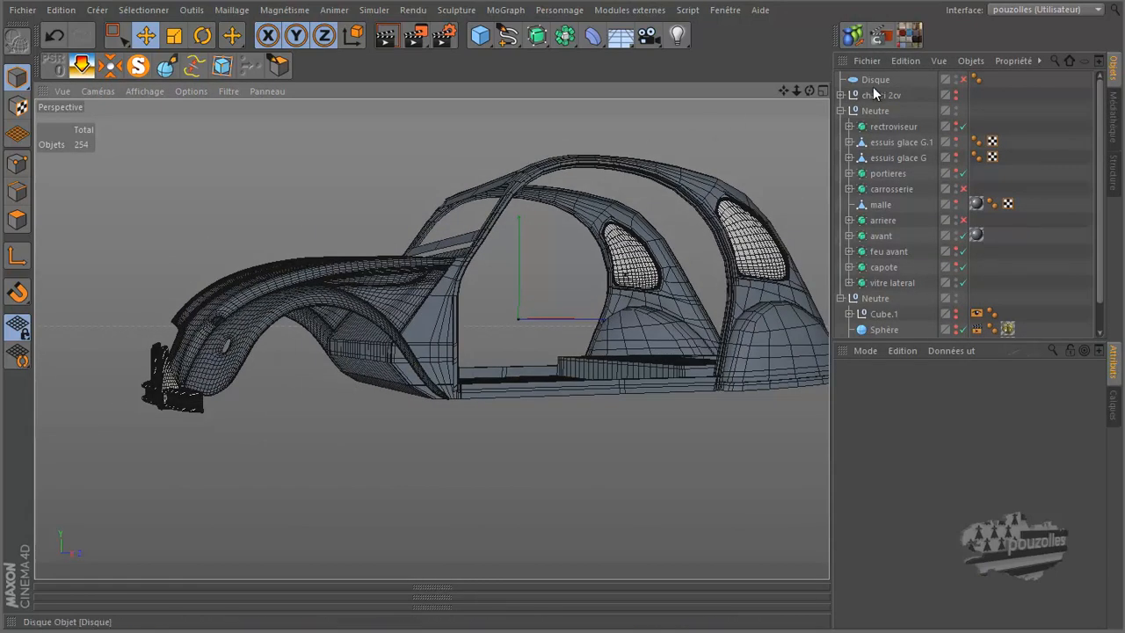
# Copy the chassi 2cv group from the chassi c4d.c4d project
pyautogui.click(725, 10)
pyautogui.click(746, 339)
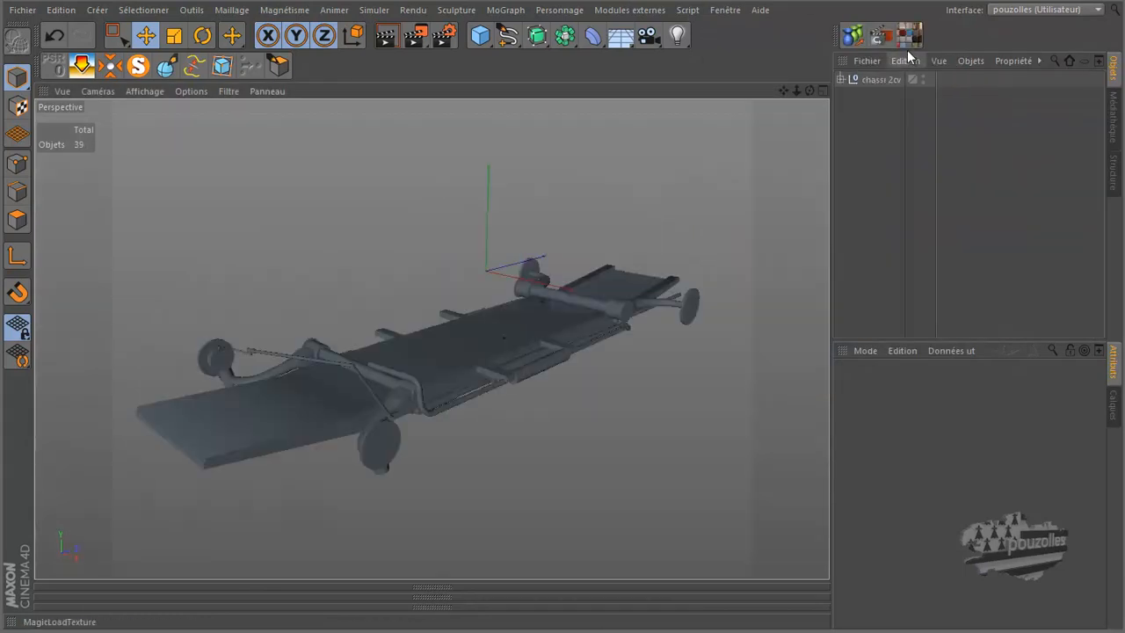
pyautogui.click(881, 80)
pyautogui.click(906, 62)
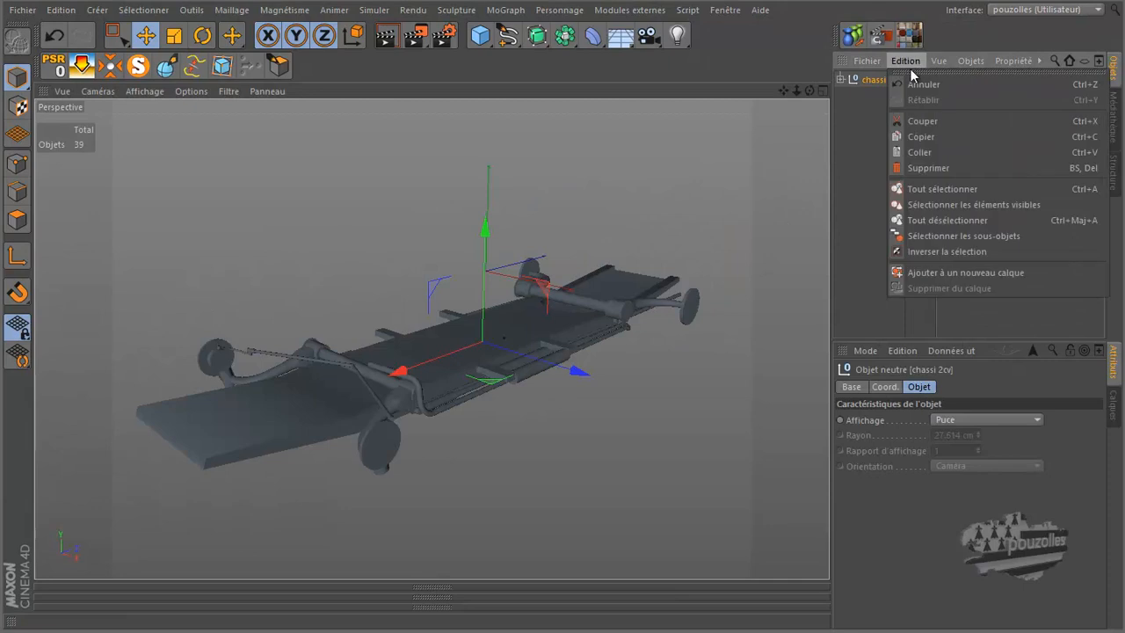
pyautogui.click(928, 134)
# Paste the copied chassis group into the 2cv tuto 19 06 18.c4d scene
pyautogui.click(725, 10)
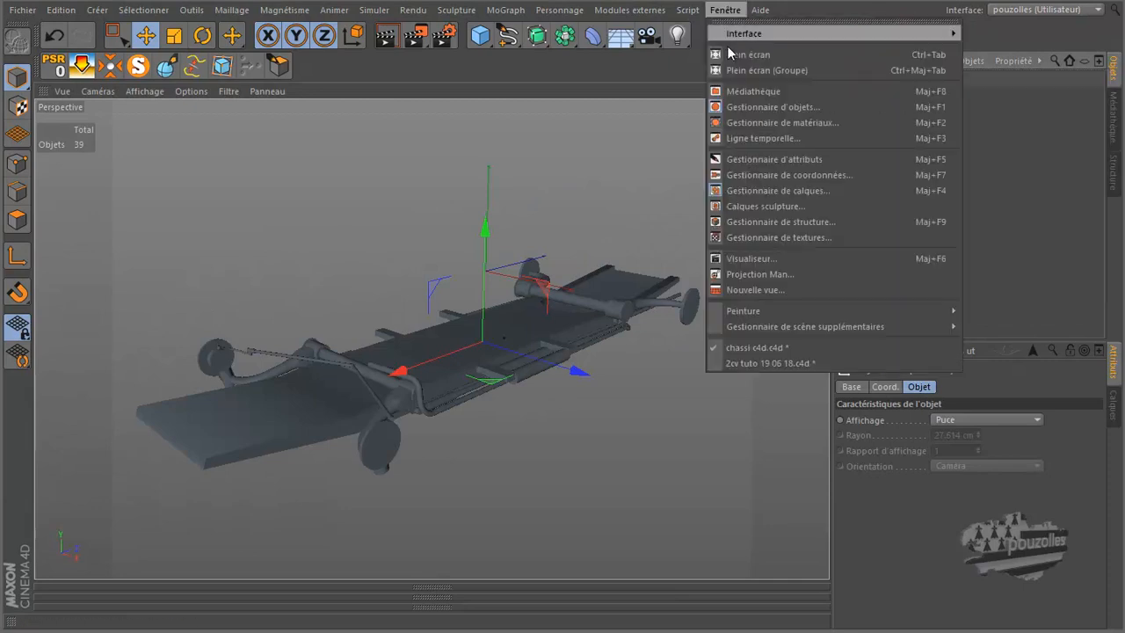
pyautogui.click(752, 362)
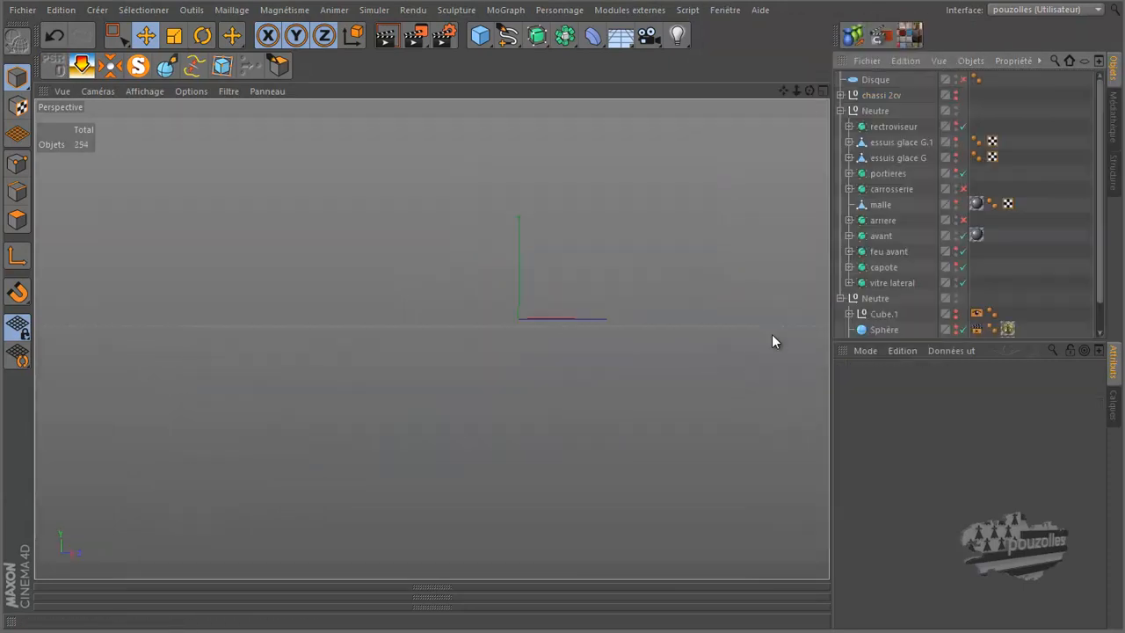
pyautogui.click(905, 61)
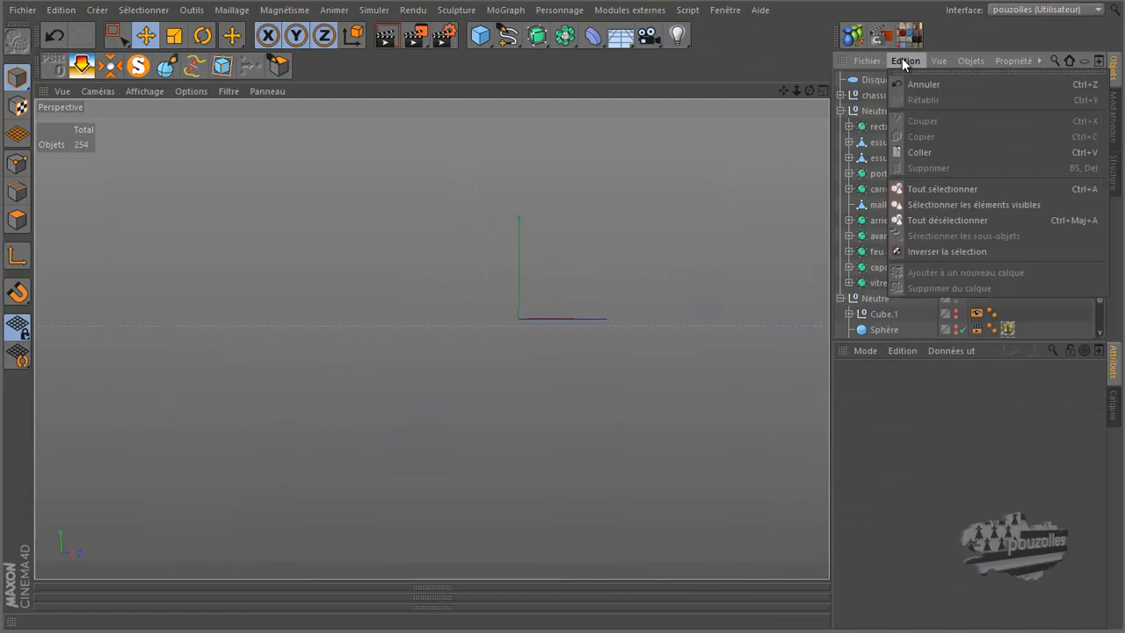
pyautogui.click(920, 151)
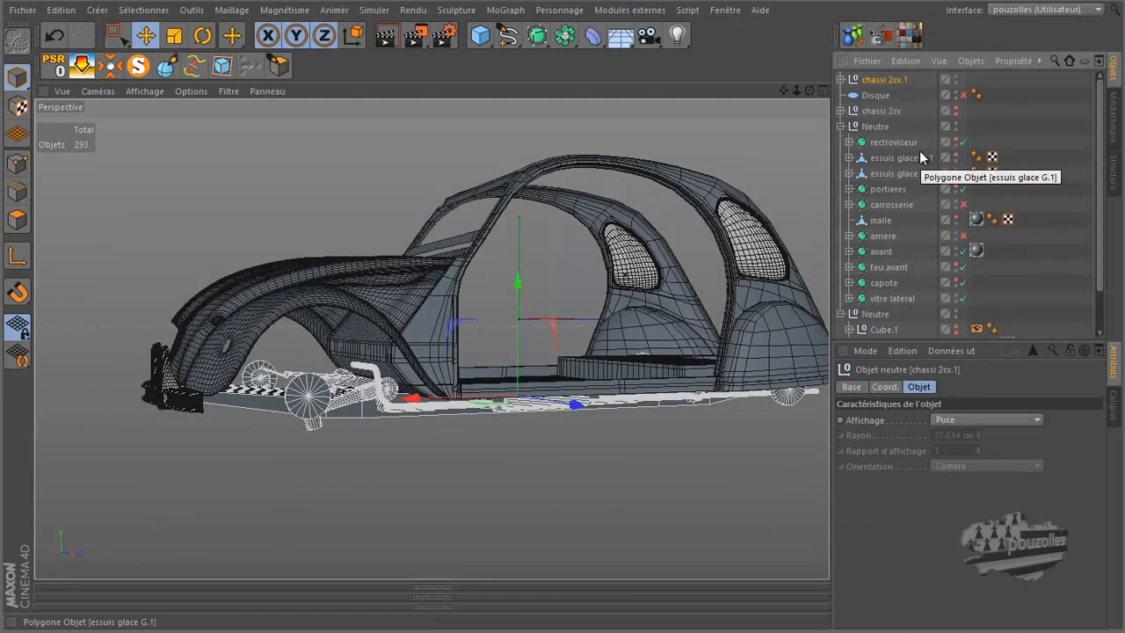
# Look at the source chassis in chassi c4d.c4d again and return to the 2cv tuto 19 06 18.c4d scene
pyautogui.click(725, 10)
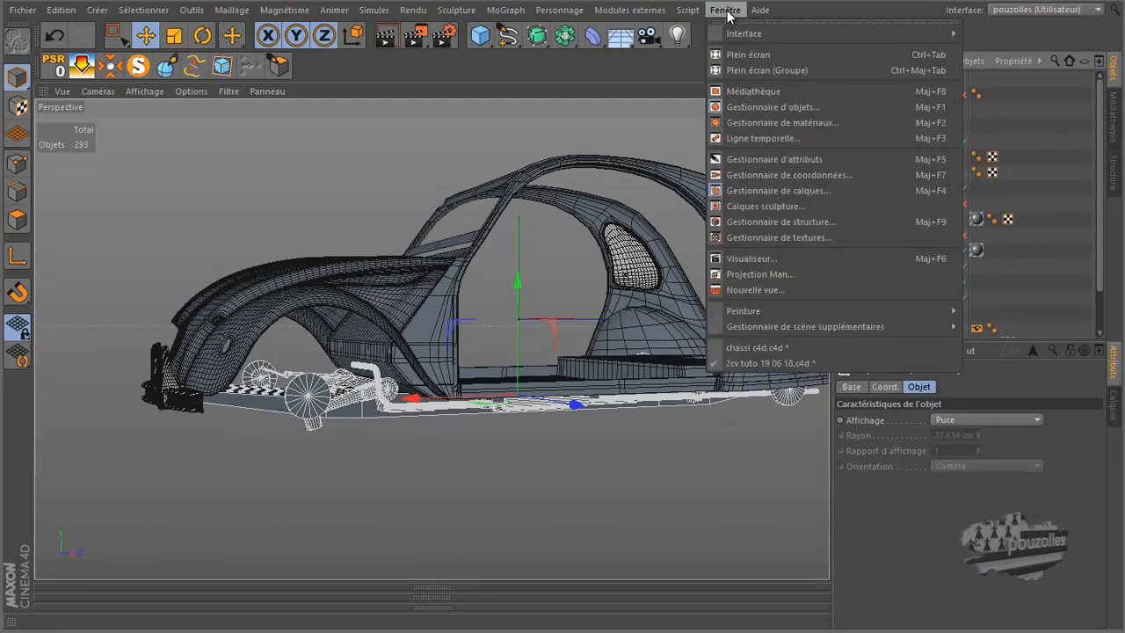
pyautogui.click(744, 346)
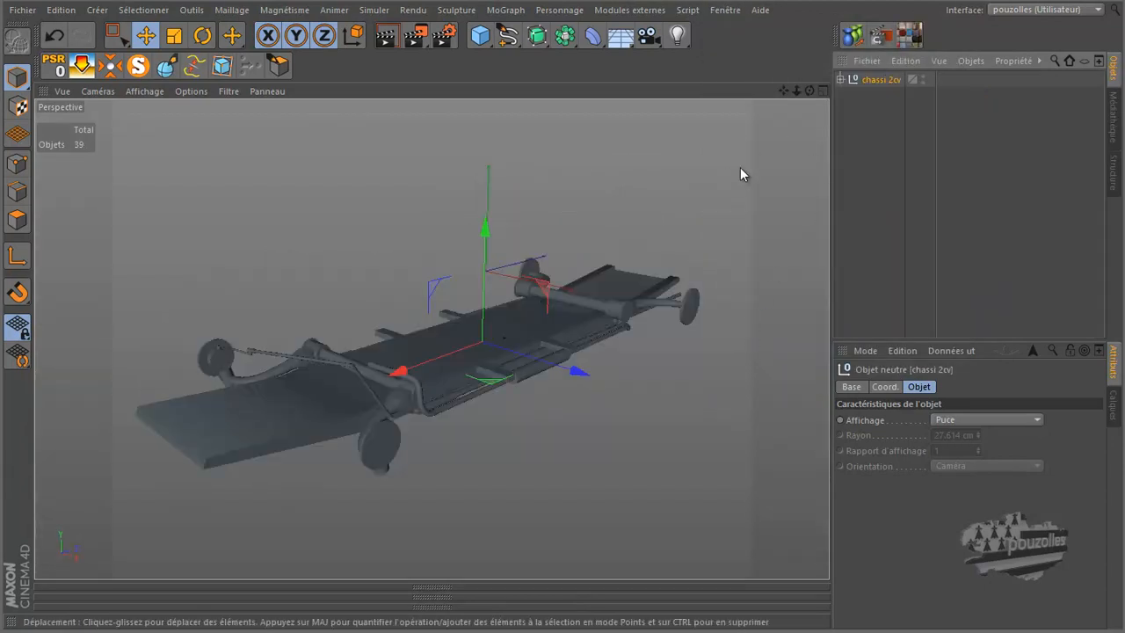
pyautogui.click(725, 10)
pyautogui.click(747, 362)
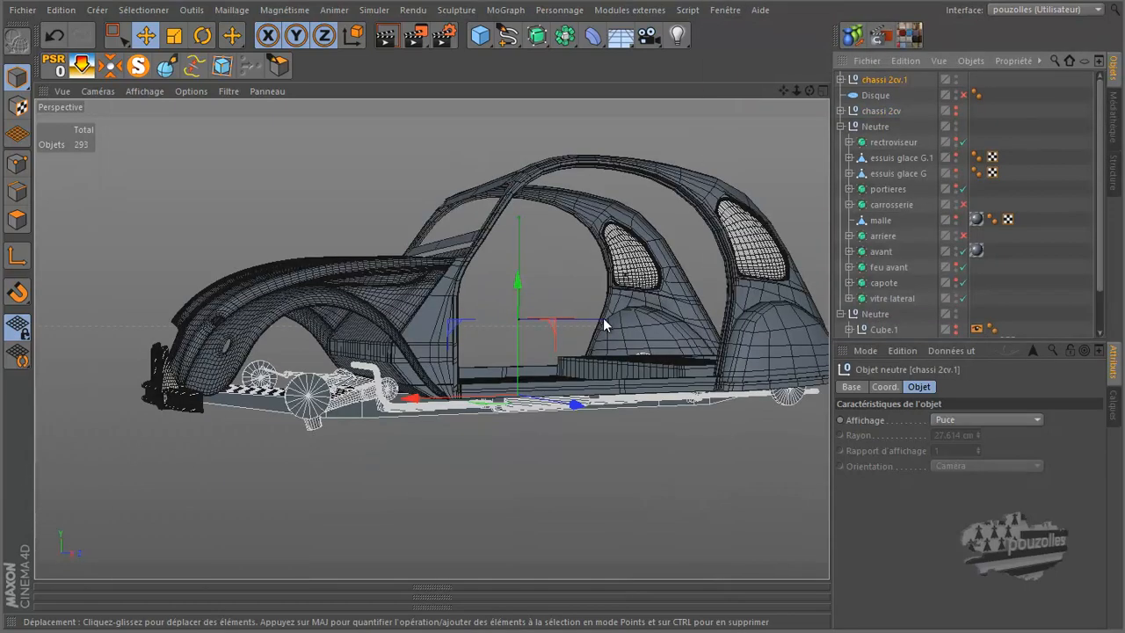
# Inspect how the pasted chassis sits under the car body, using the perspective view and the enlarged right-side view
pyautogui.keyDown('alt'); pyautogui.moveTo(547, 326); pyautogui.dragTo(559, 321); pyautogui.keyUp('alt')
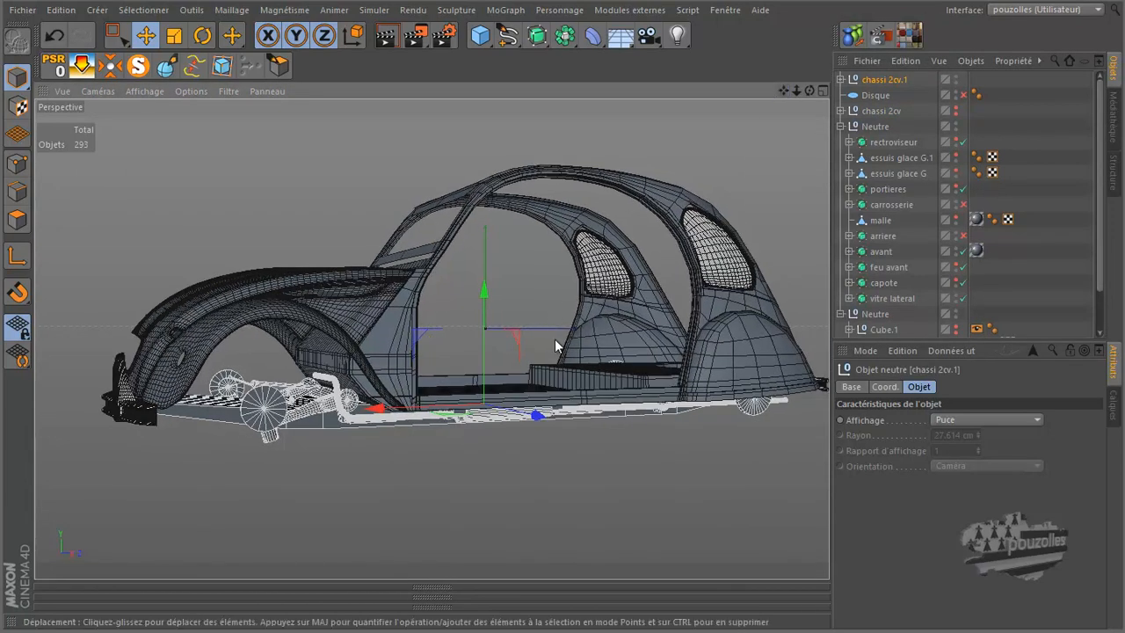
pyautogui.scroll(5, 542, 387)
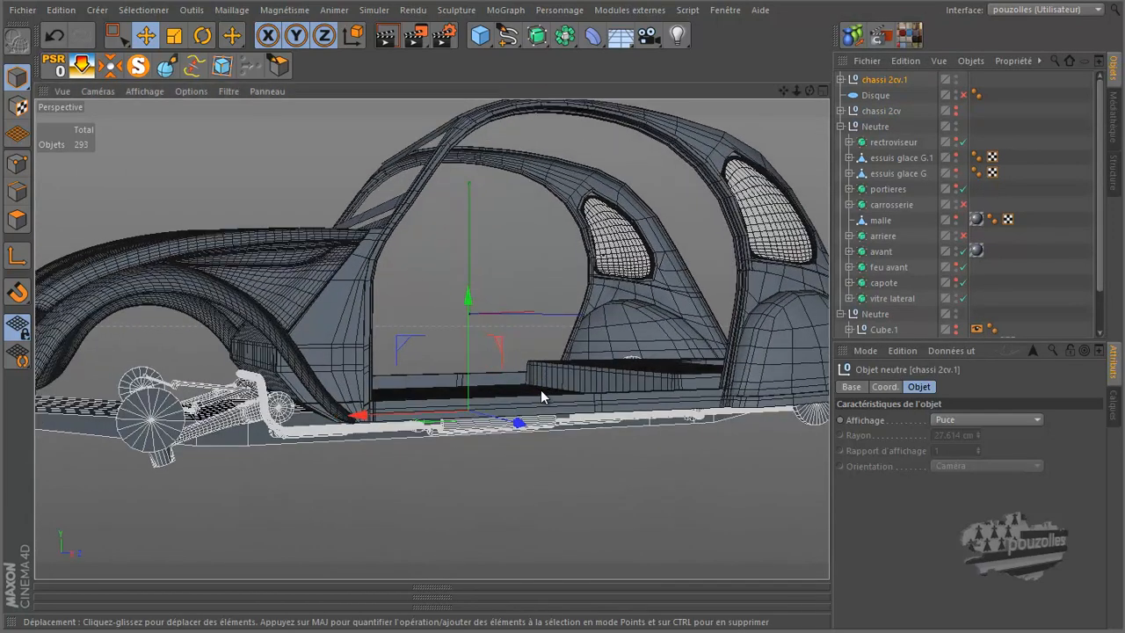
pyautogui.middleClick(540, 390)
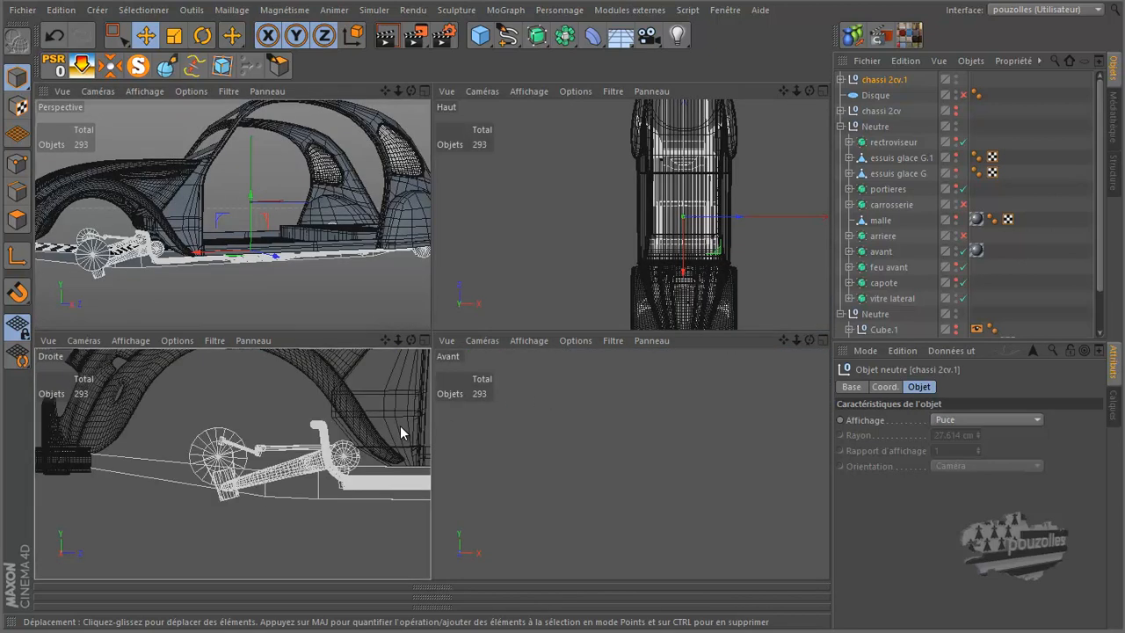
pyautogui.middleClick(401, 426)
pyautogui.scroll(-7, 343, 429)
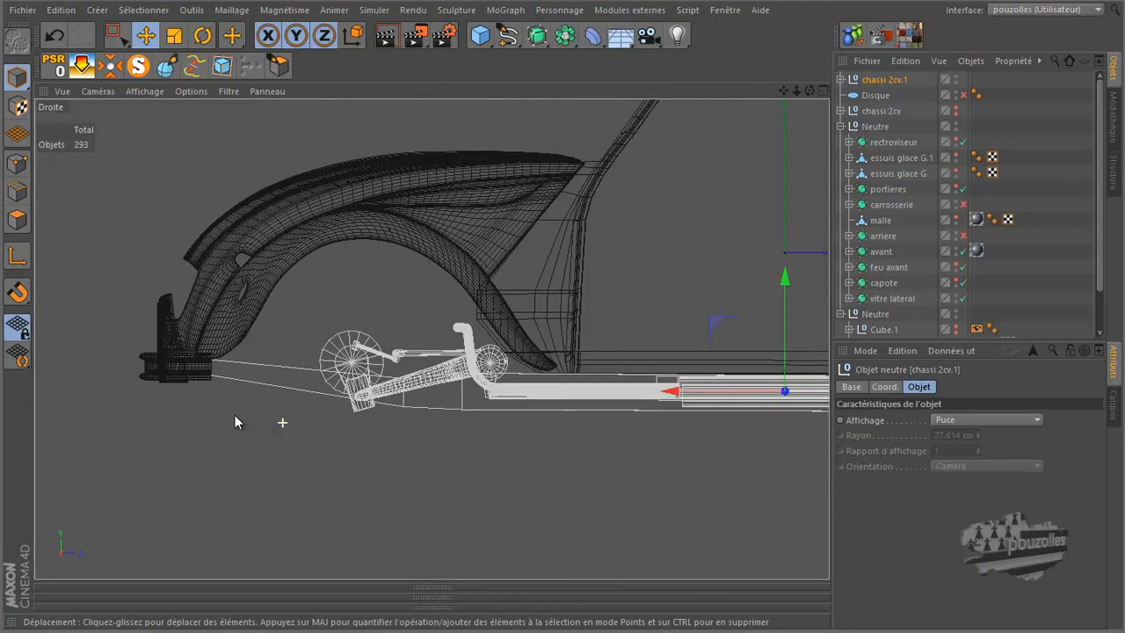
pyautogui.scroll(-4, 439, 378)
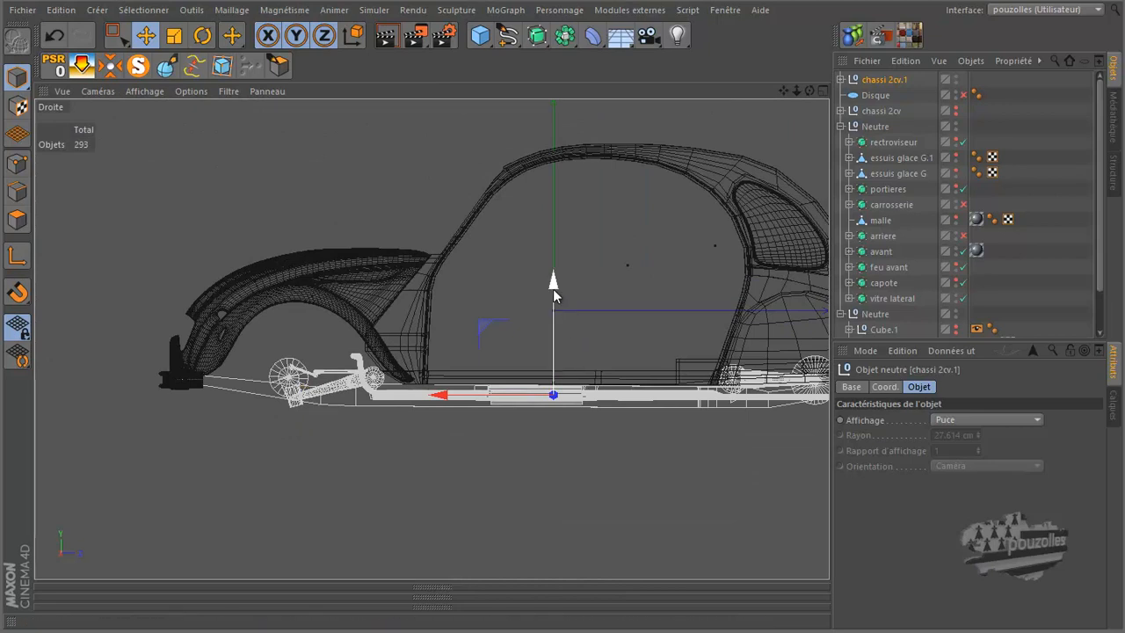
# Examine in the side view how the chassis lines up with the sills, rear arms and front wheel arch
pyautogui.scroll(4, 723, 397)
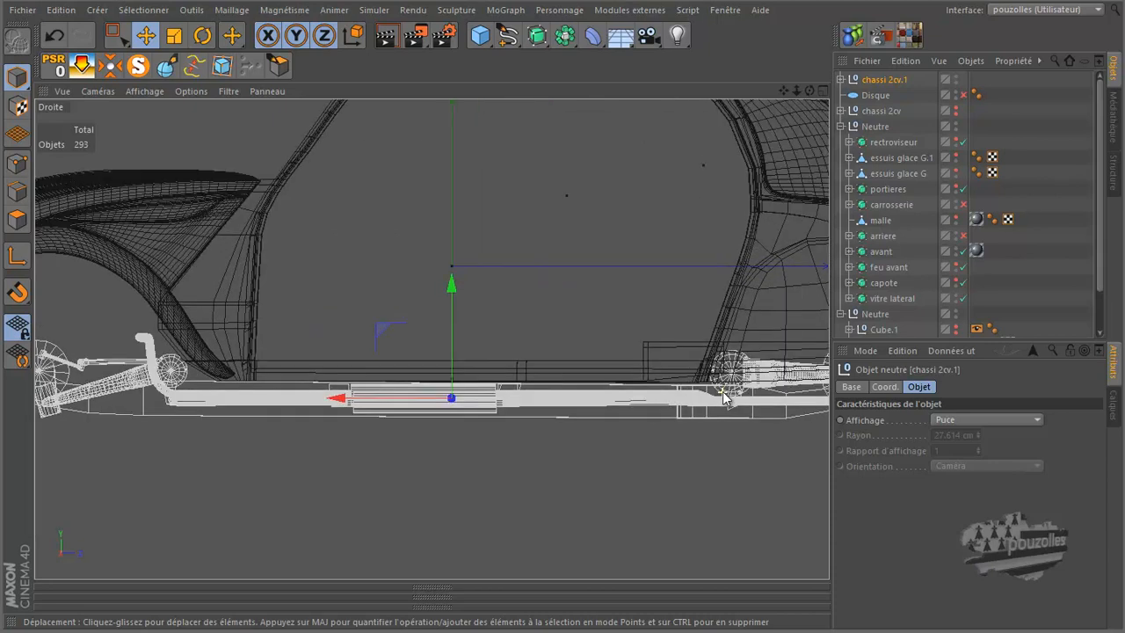
pyautogui.scroll(2, 723, 393)
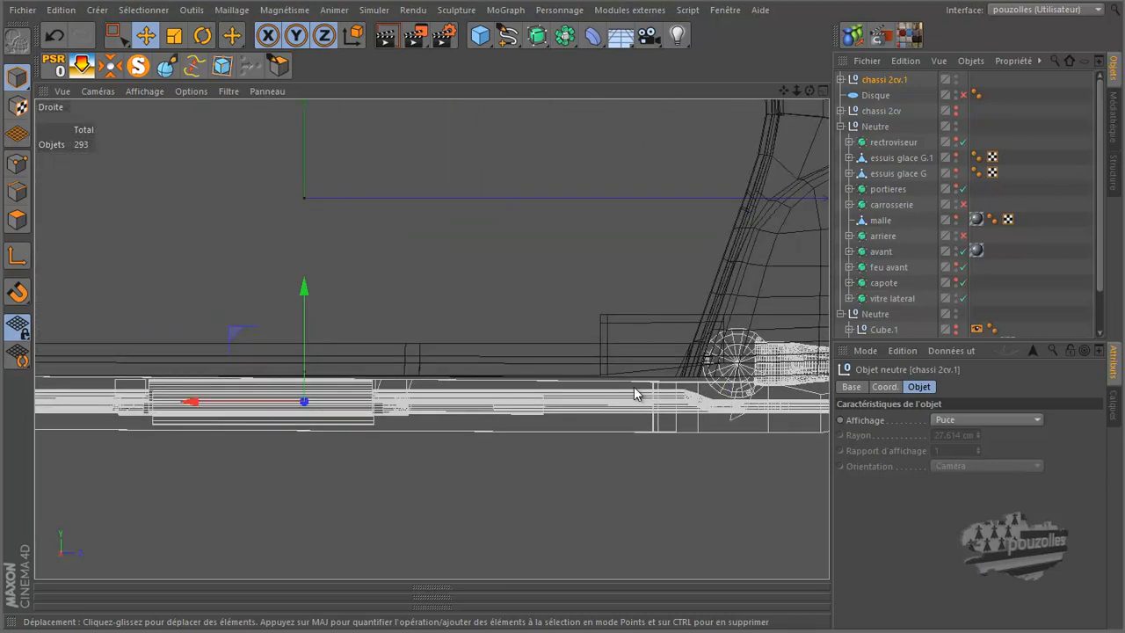
pyautogui.scroll(-4, 521, 393)
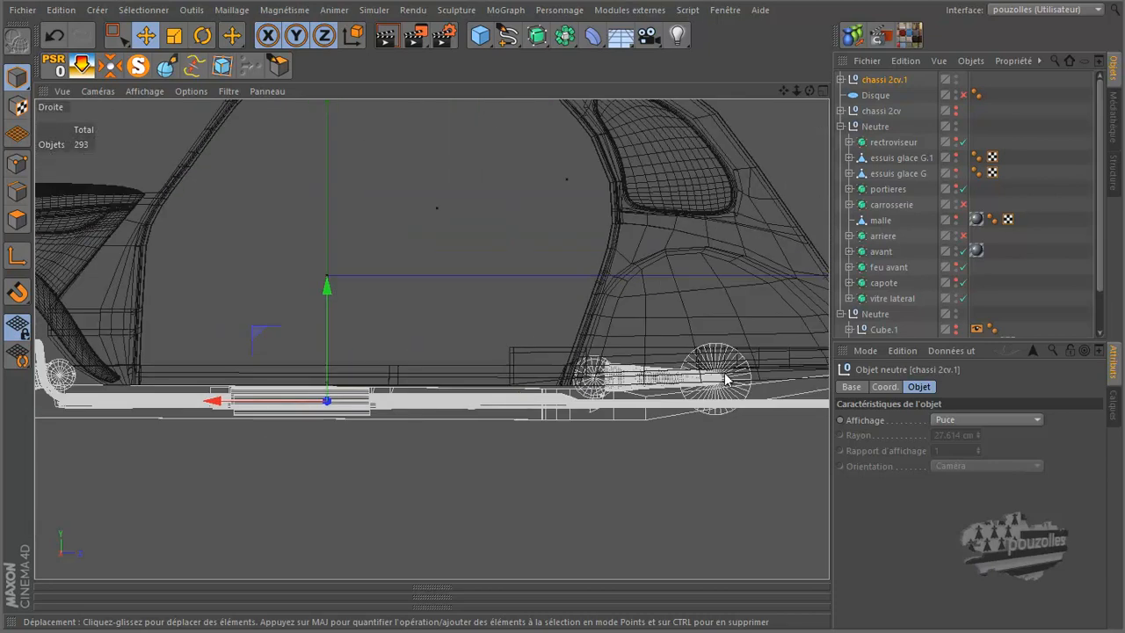
pyautogui.scroll(-3, 763, 372)
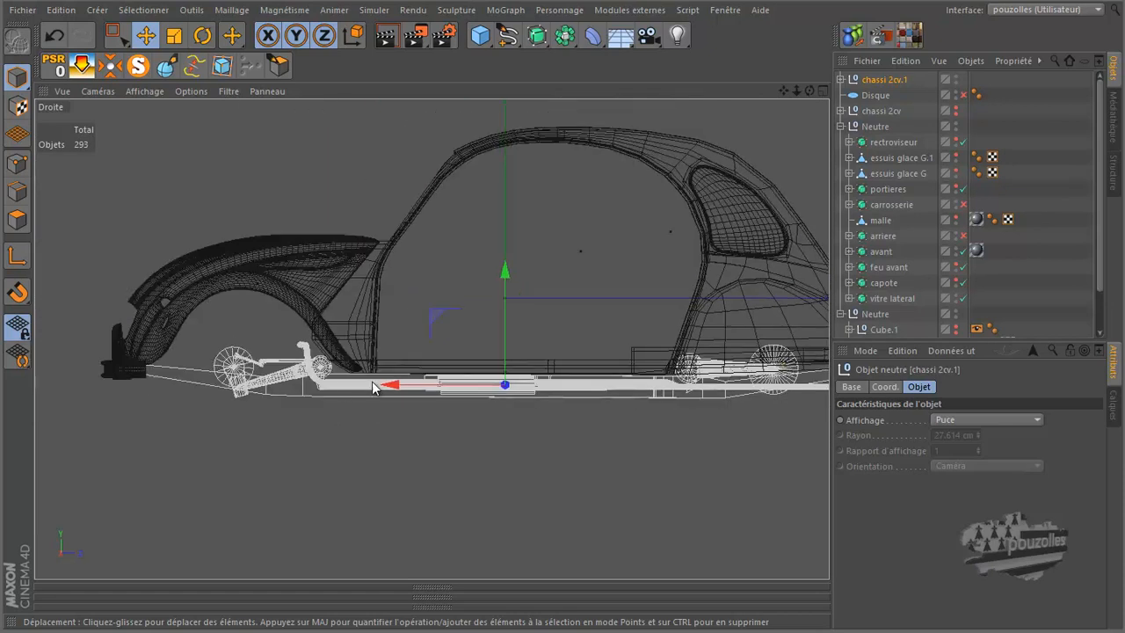
pyautogui.scroll(5, 220, 362)
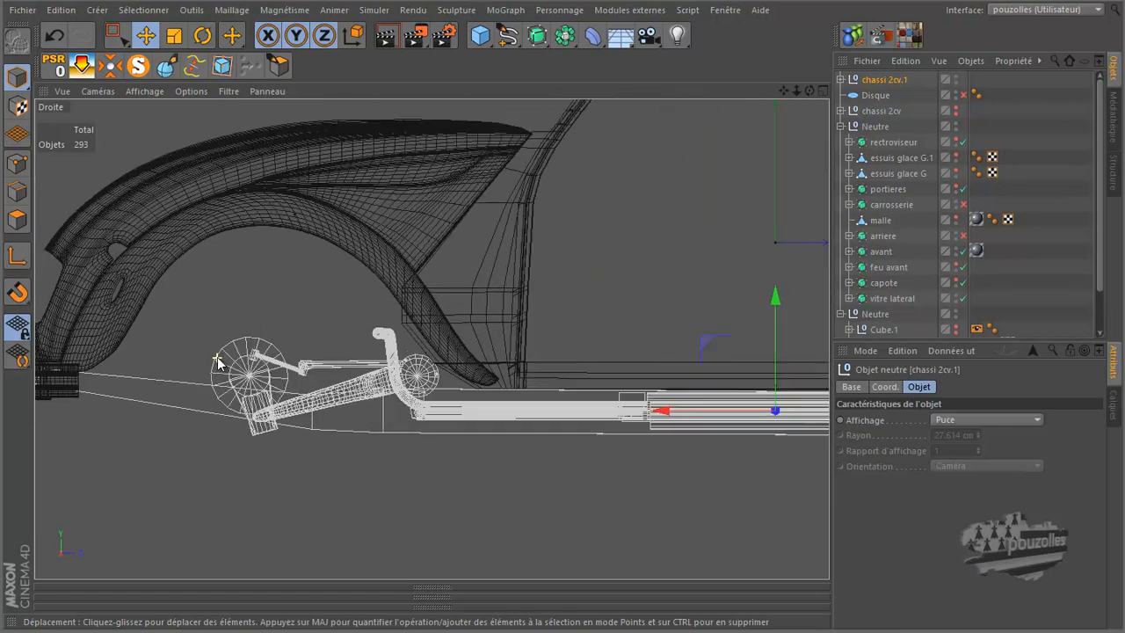
pyautogui.scroll(4, 220, 362)
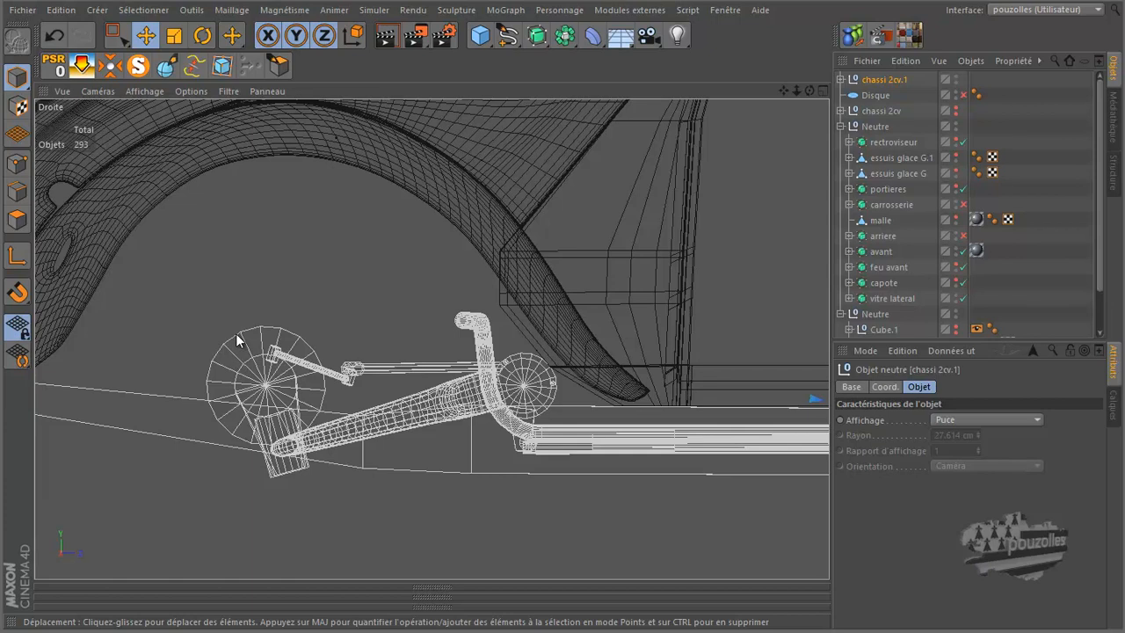
# Centre the axis of the front wheel's Cylindre on its disc and scale the disc up uniformly by about one third
pyautogui.click(497, 211)
pyautogui.click(839, 79)
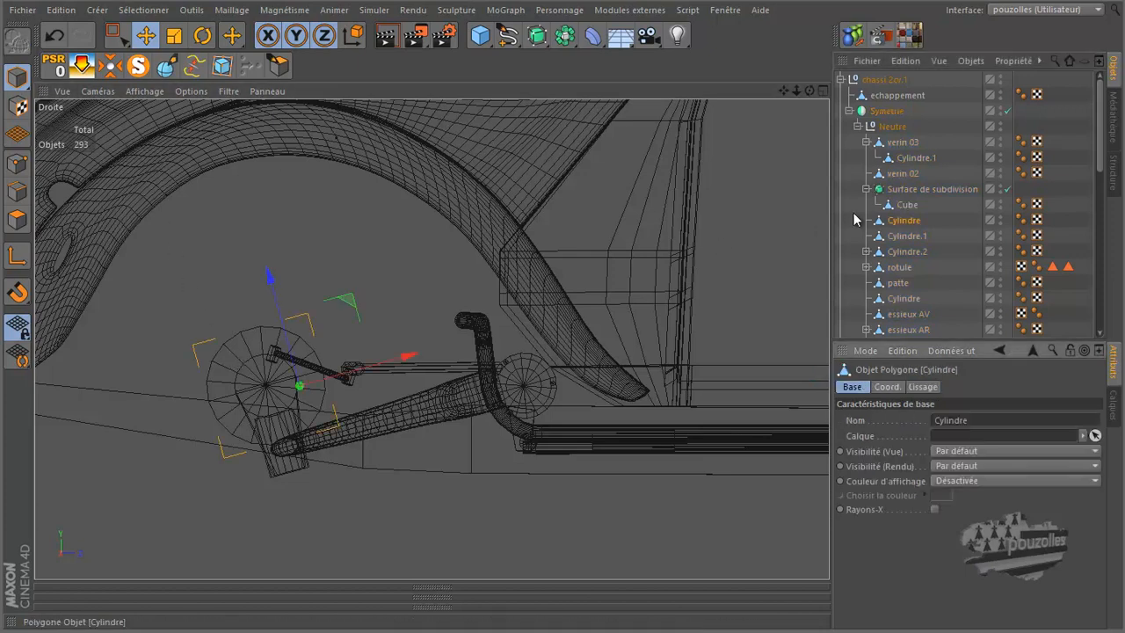
pyautogui.click(174, 39)
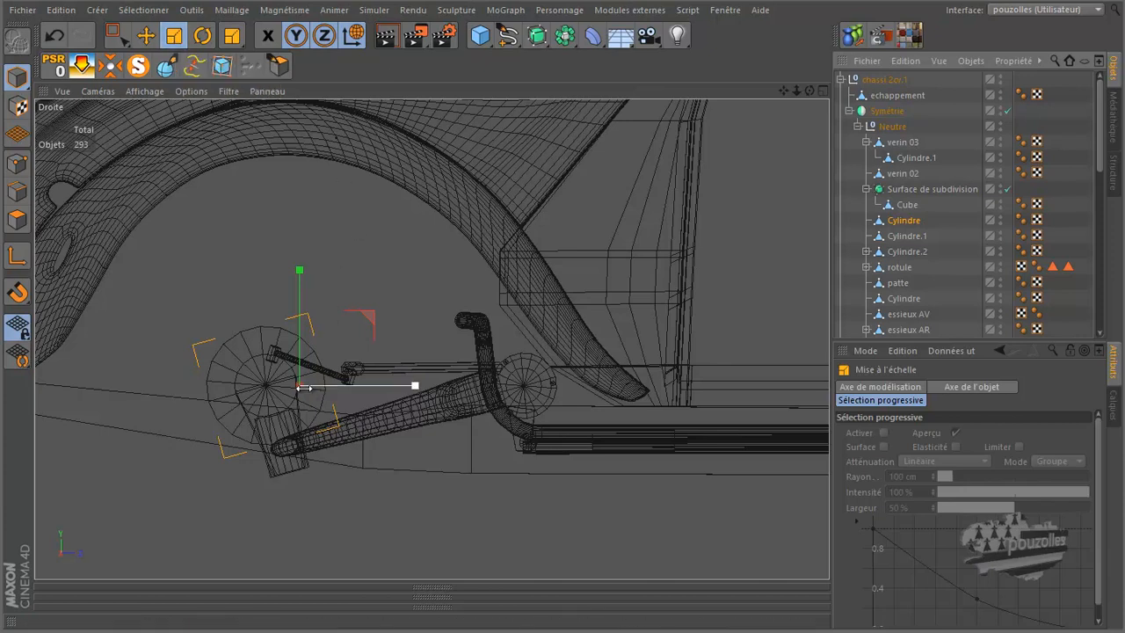
pyautogui.click(18, 255)
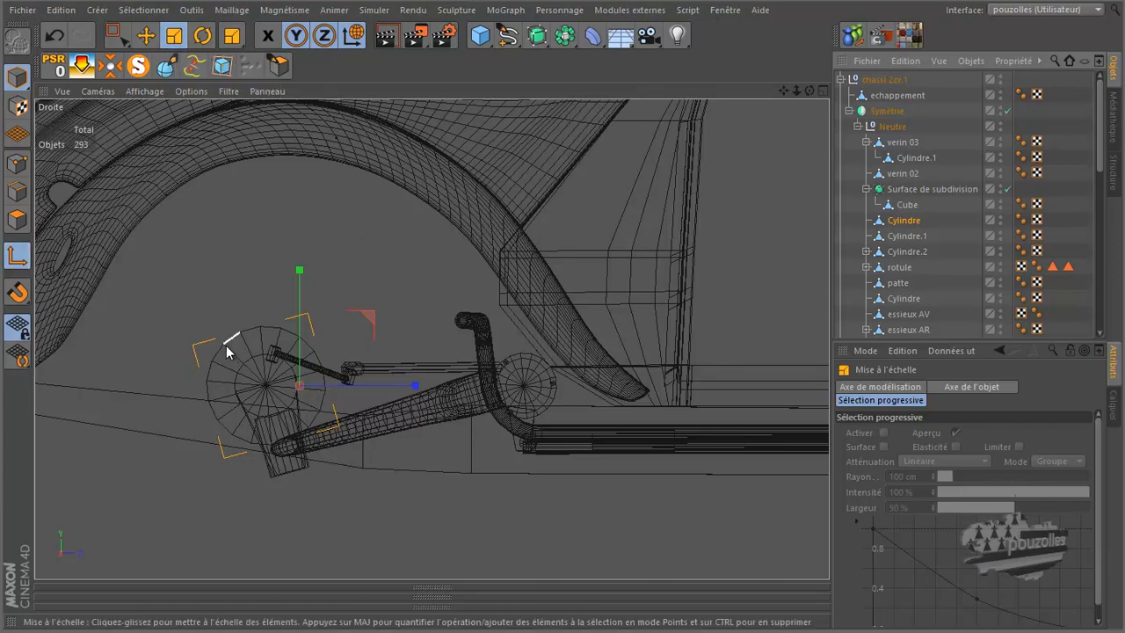
pyautogui.click(265, 384)
pyautogui.click(16, 258)
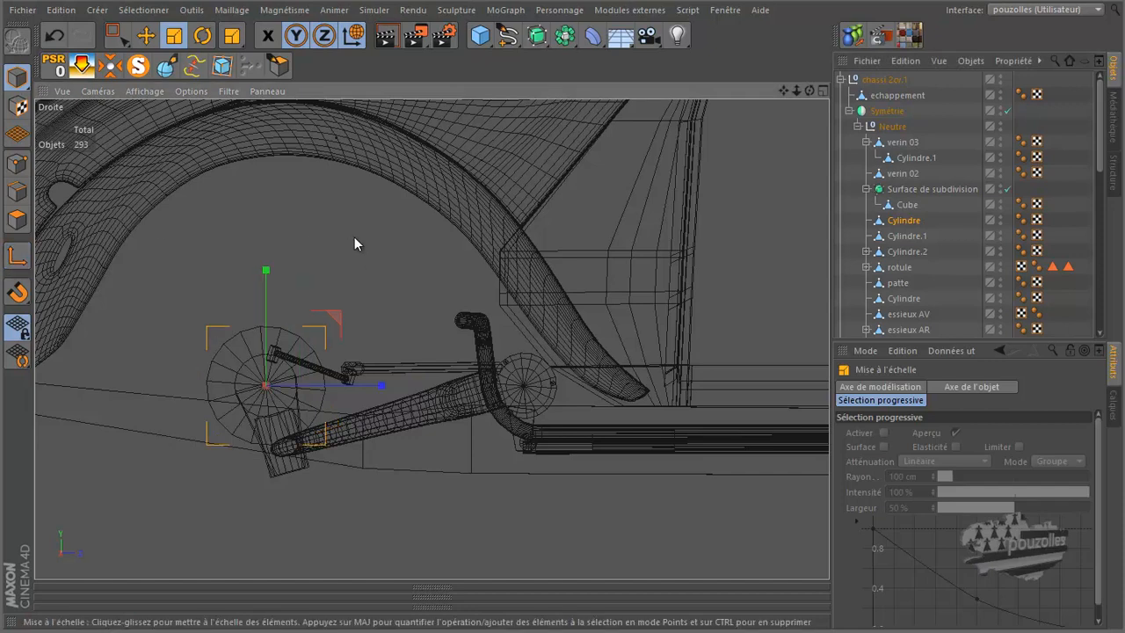
pyautogui.click(268, 36)
pyautogui.moveTo(348, 262); pyautogui.dragTo(546, 205)
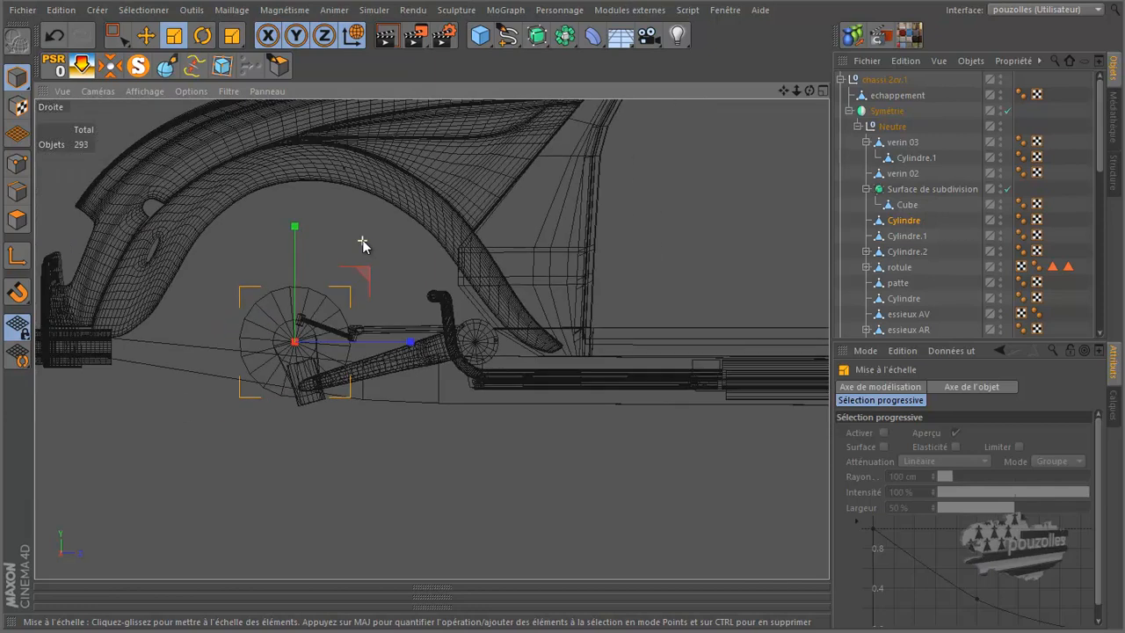
# Enable the Disque wheel object and compare it with the front wheel arch and chassis in the perspective and side views
pyautogui.scroll(-3, 251, 334)
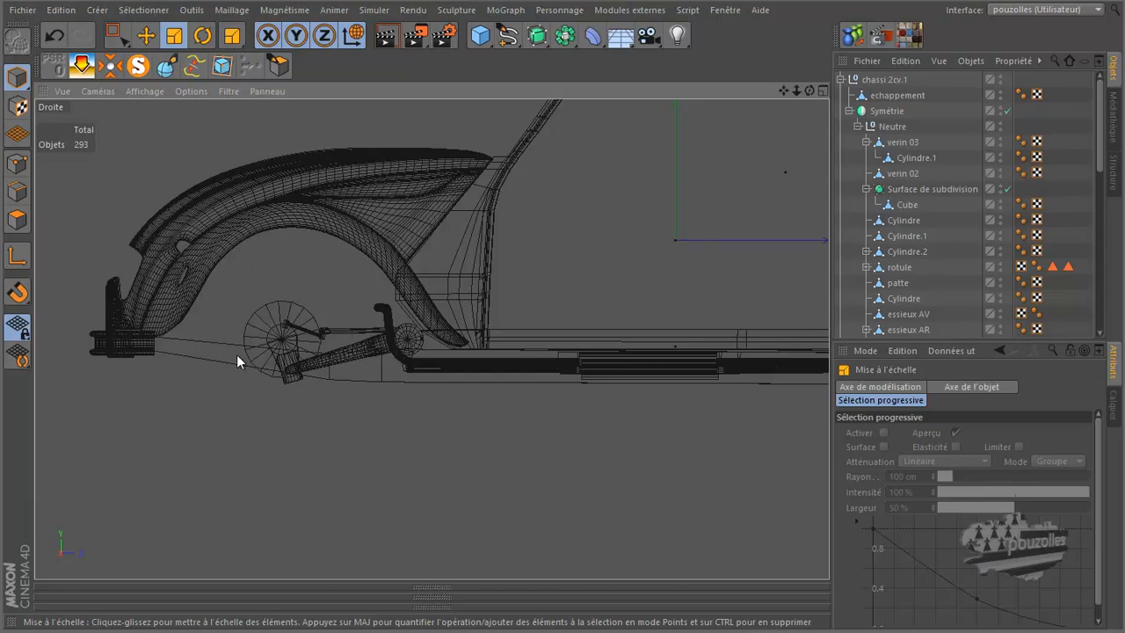
pyautogui.scroll(-5, 231, 355)
pyautogui.scroll(3, 497, 358)
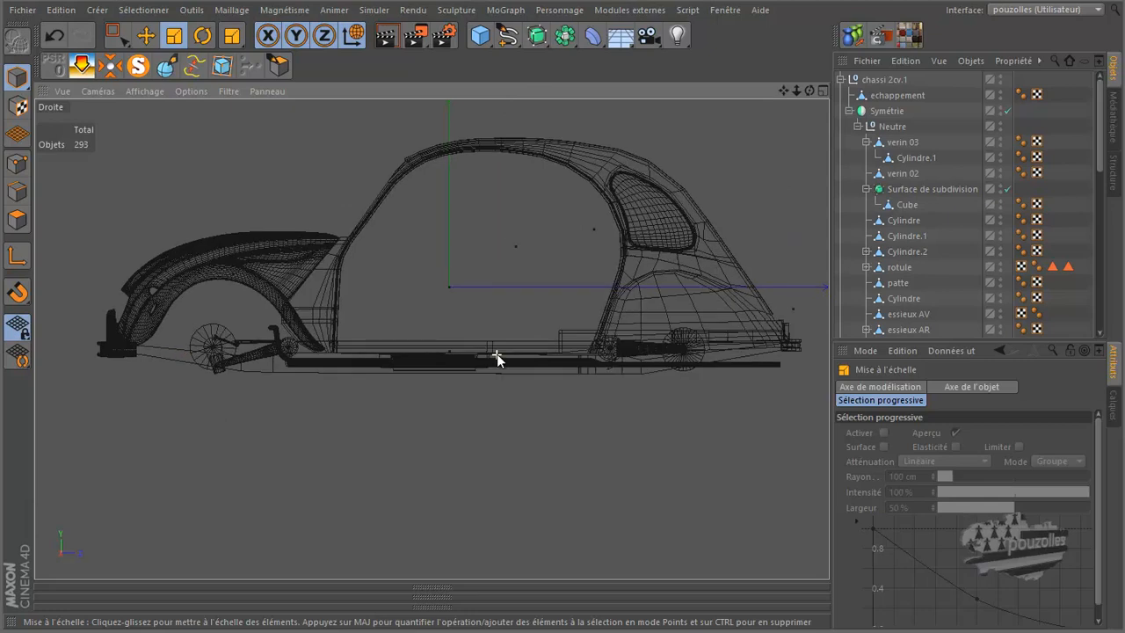
pyautogui.middleClick(365, 241)
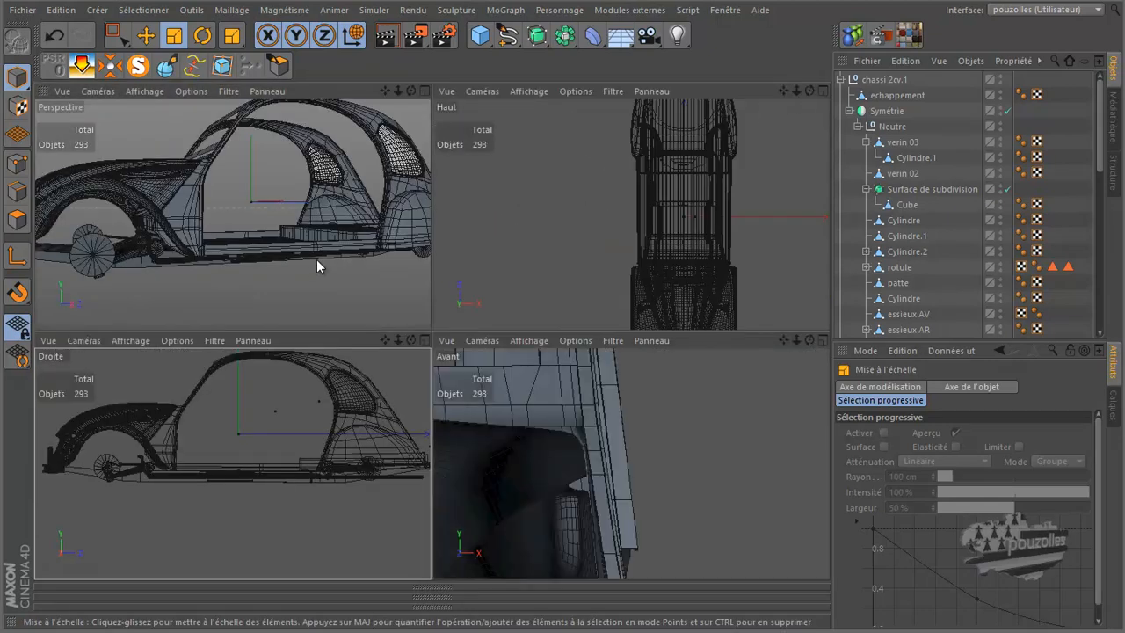
pyautogui.press('F1')
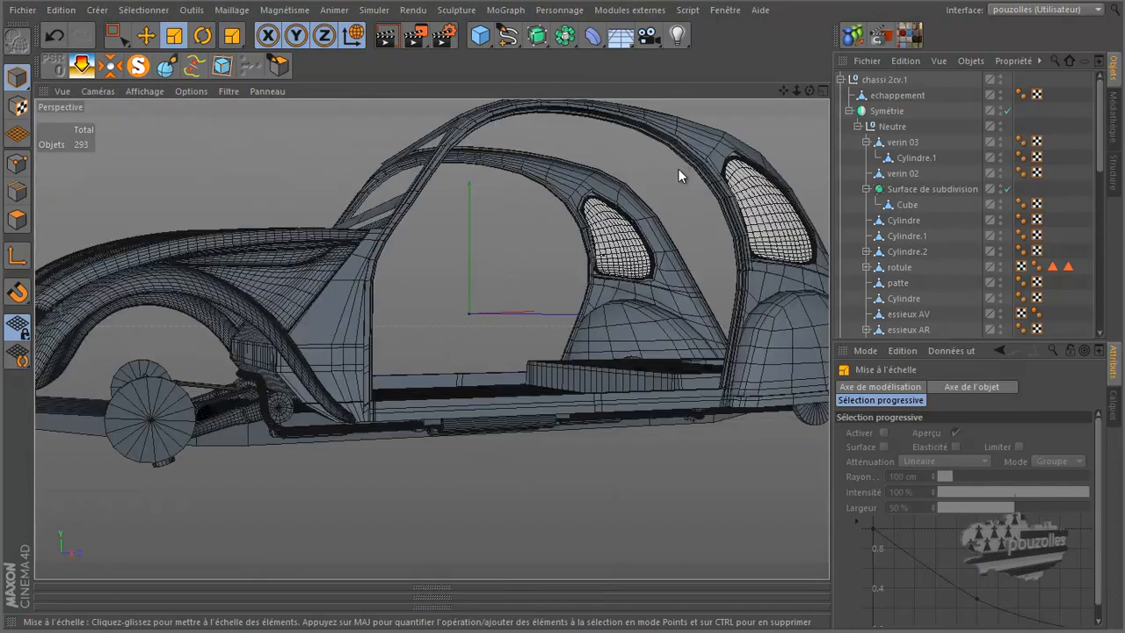
pyautogui.click(840, 79)
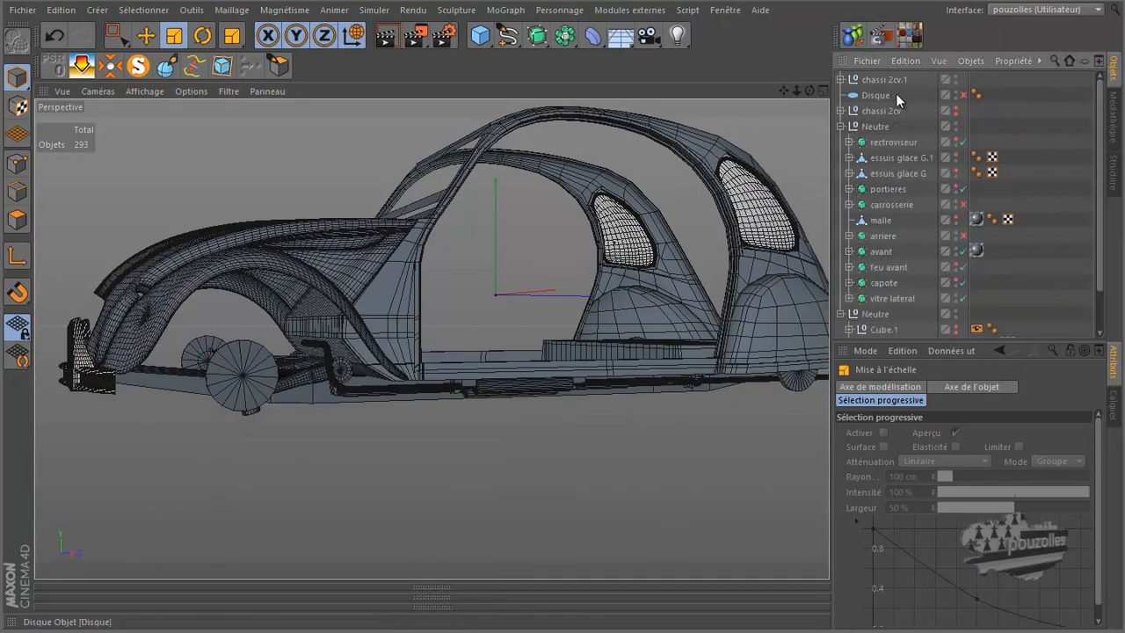
pyautogui.click(961, 96)
pyautogui.scroll(-3, 241, 308)
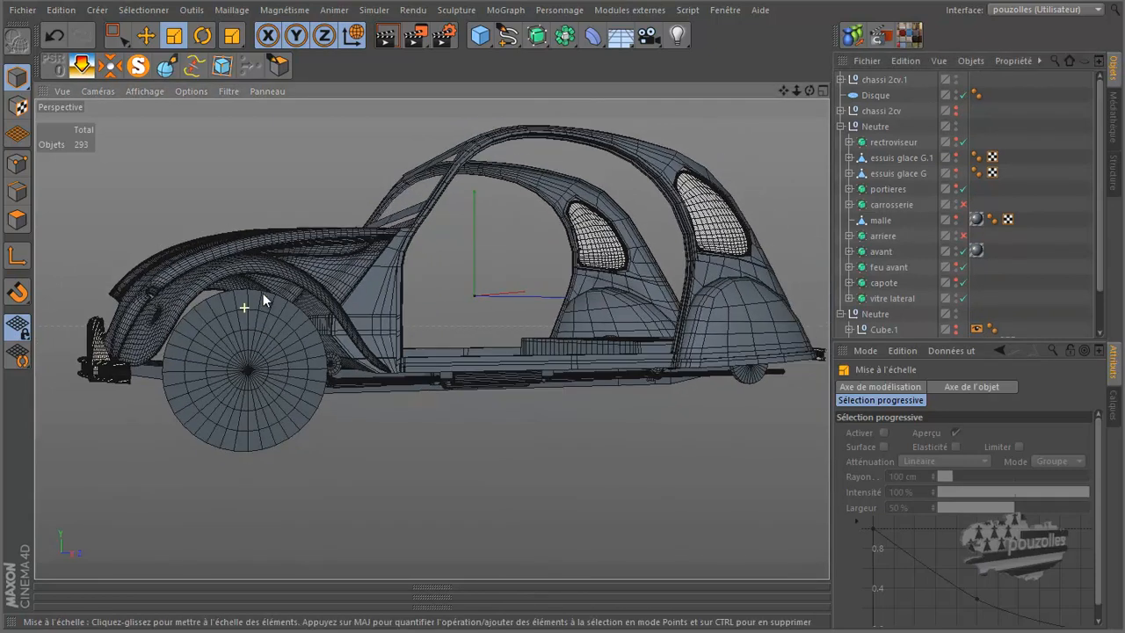
pyautogui.moveTo(810, 88); pyautogui.dragTo(565, 319)
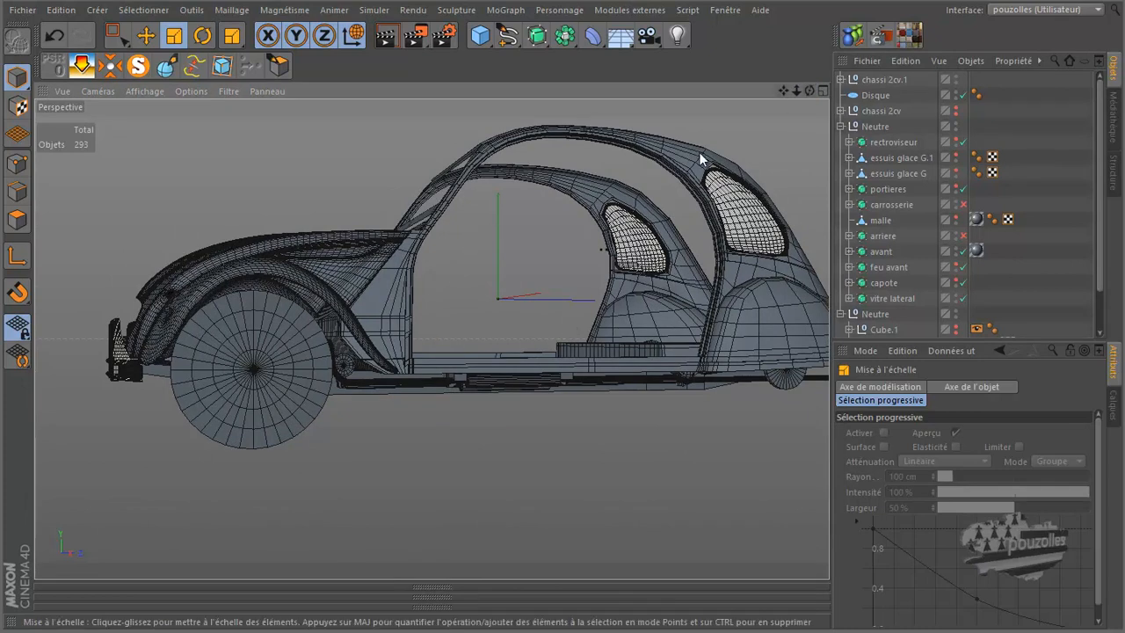
pyautogui.middleClick(363, 367)
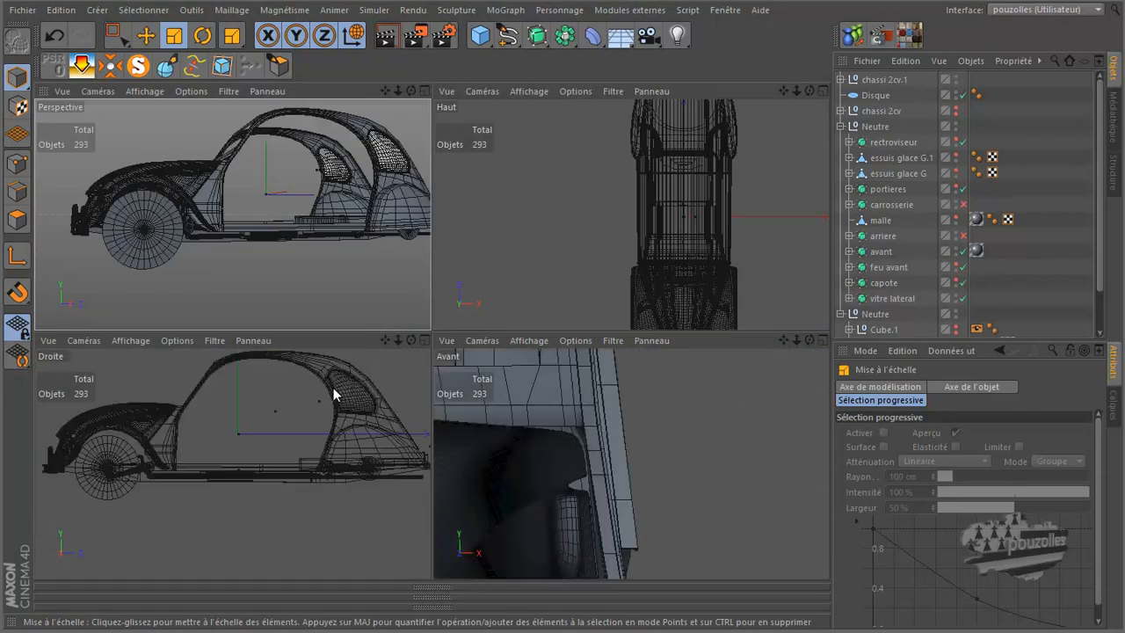
pyautogui.middleClick(307, 406)
pyautogui.scroll(6, 111, 352)
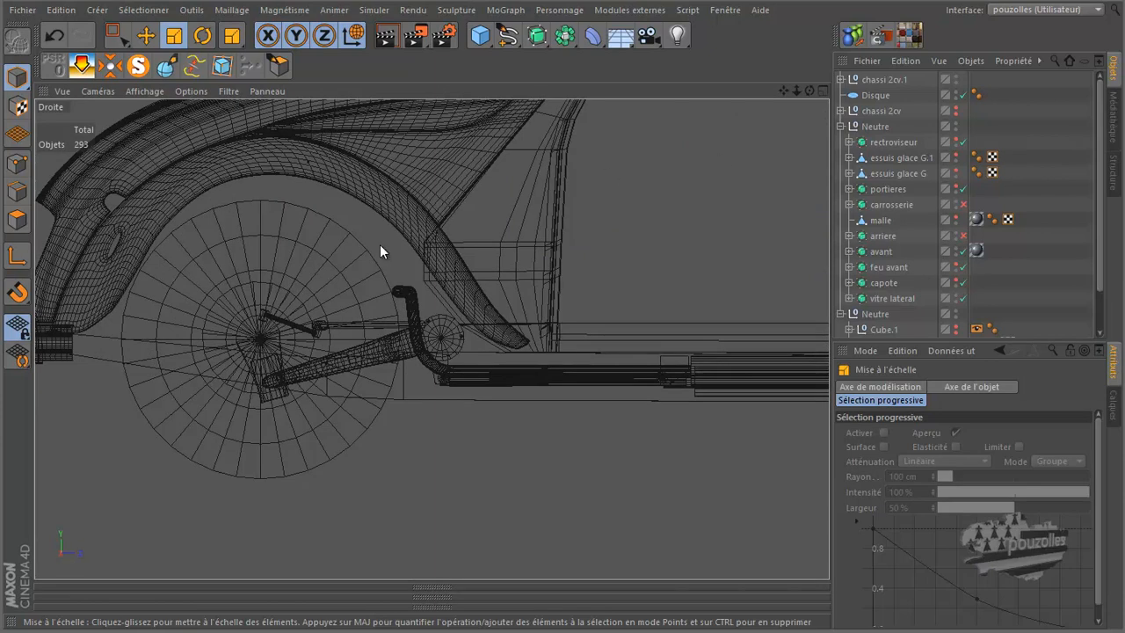
# Toggle the chassi 2cv.1 group's visibility off and on against the wheel, and disable the Disque object
pyautogui.click(956, 77)
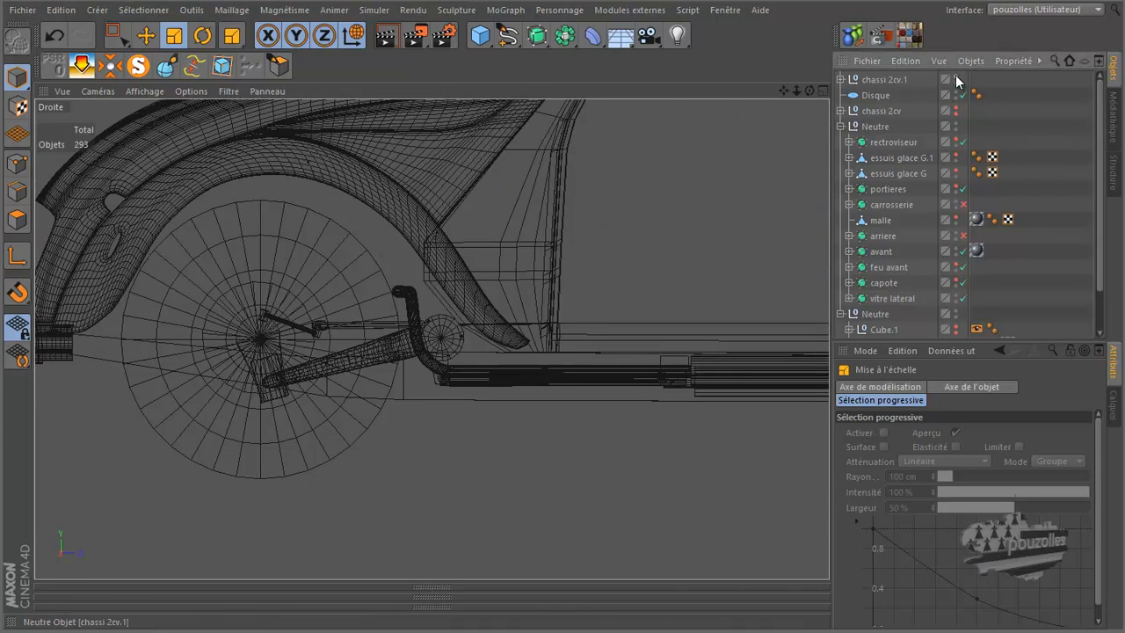
pyautogui.click(956, 77)
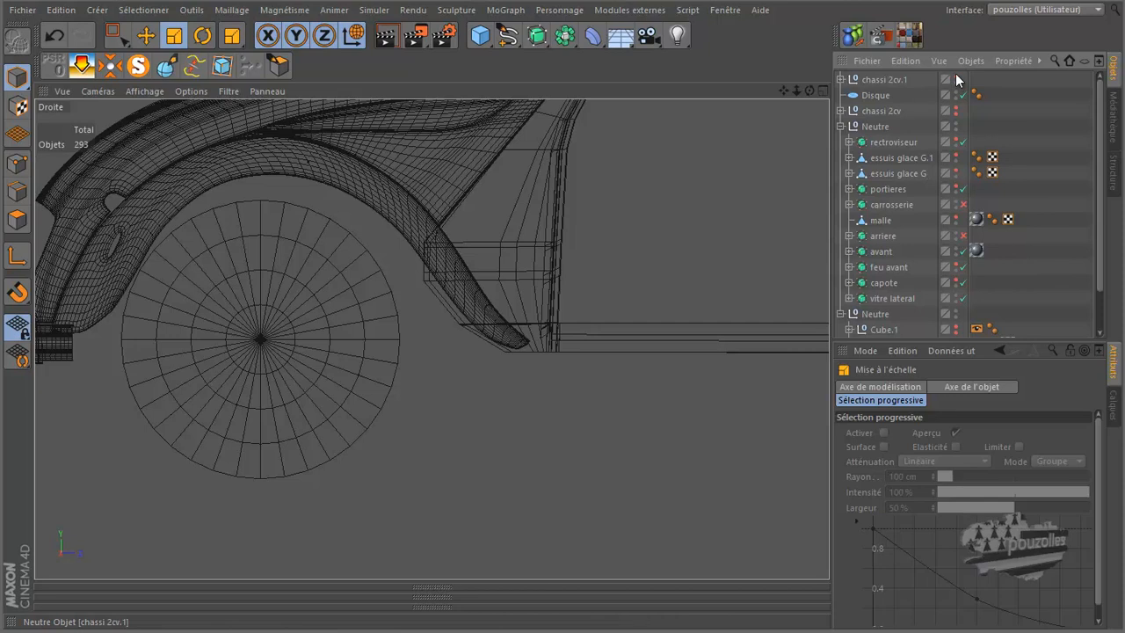
pyautogui.click(956, 78)
pyautogui.click(962, 94)
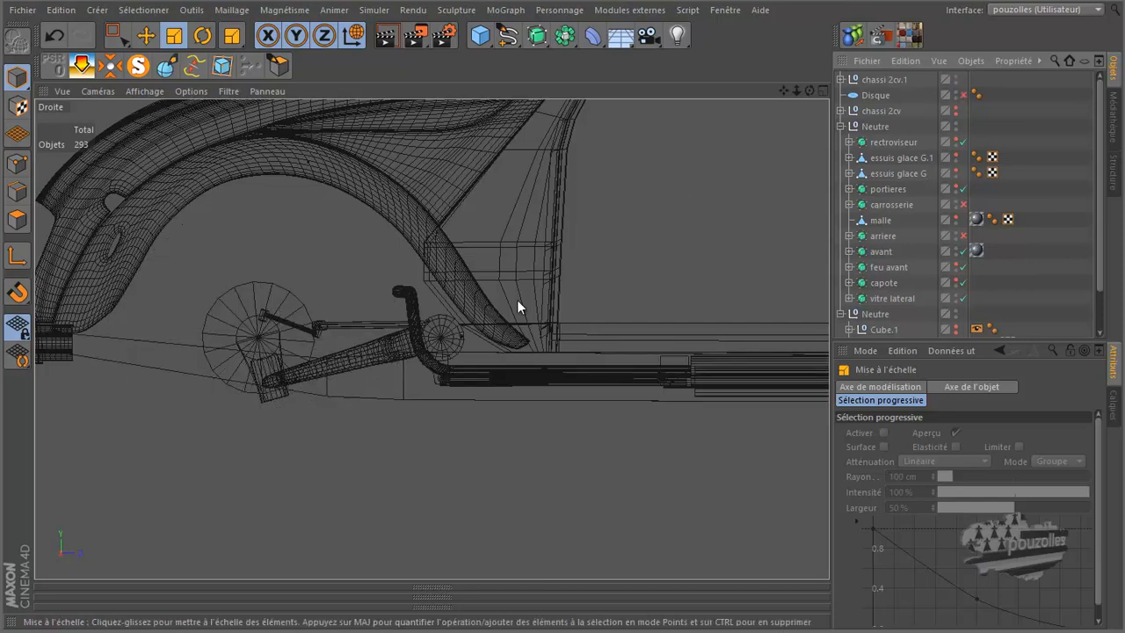
# Isolate the chassi 2cv.1 group in the perspective view and orbit to see its front suspension from above
pyautogui.middleClick(445, 344)
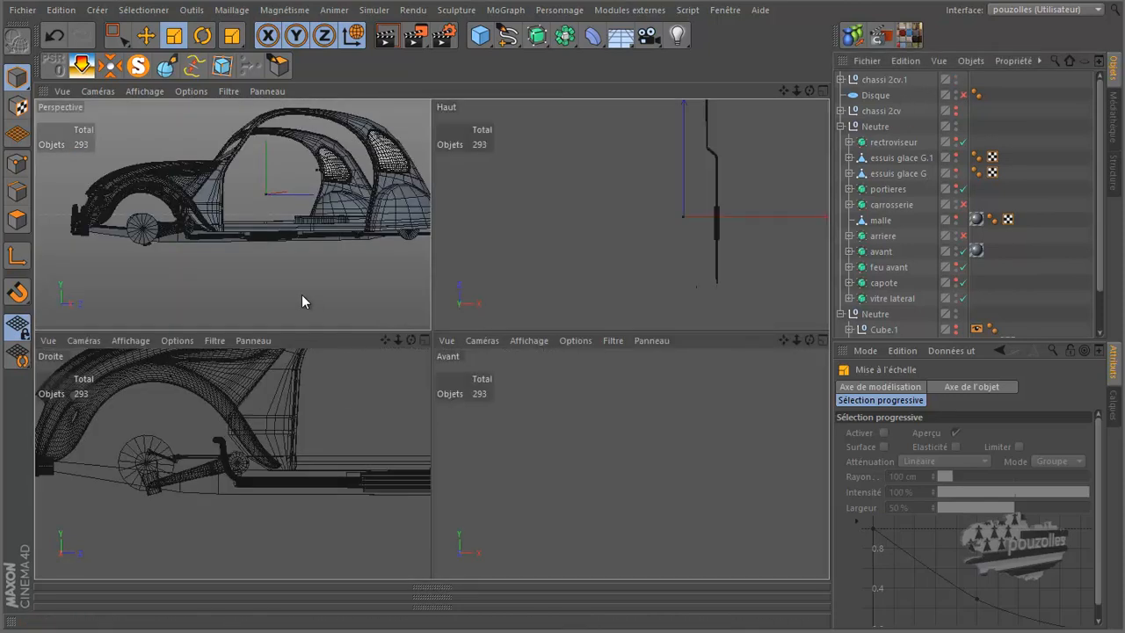
pyautogui.middleClick(301, 301)
pyautogui.scroll(5, 238, 356)
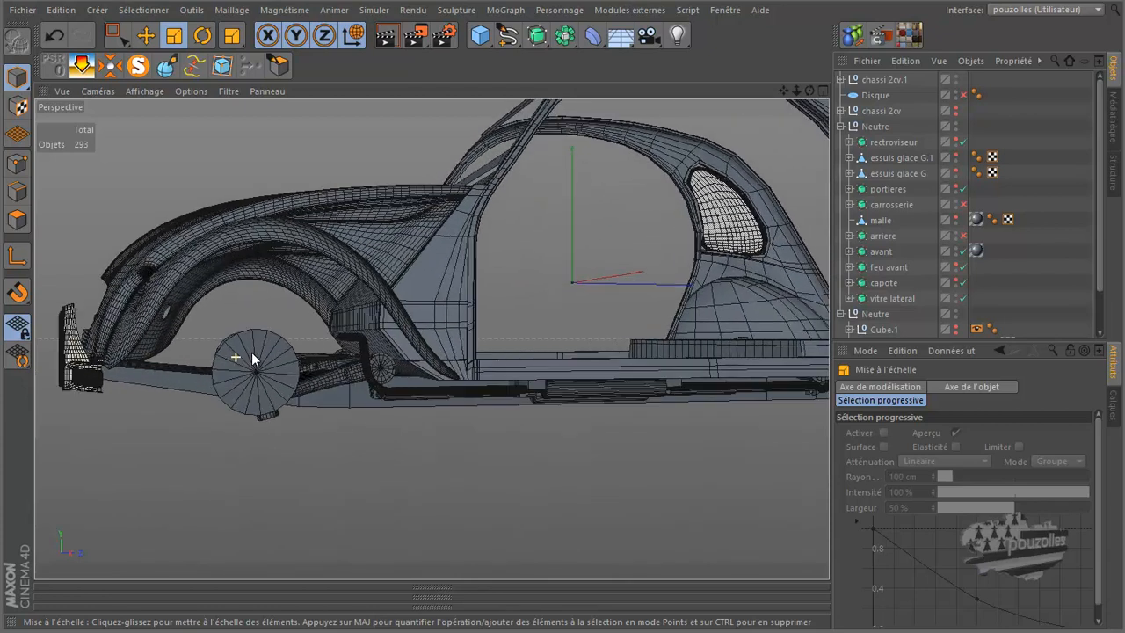
pyautogui.moveTo(810, 91); pyautogui.dragTo(566, 318)
pyautogui.click(877, 79)
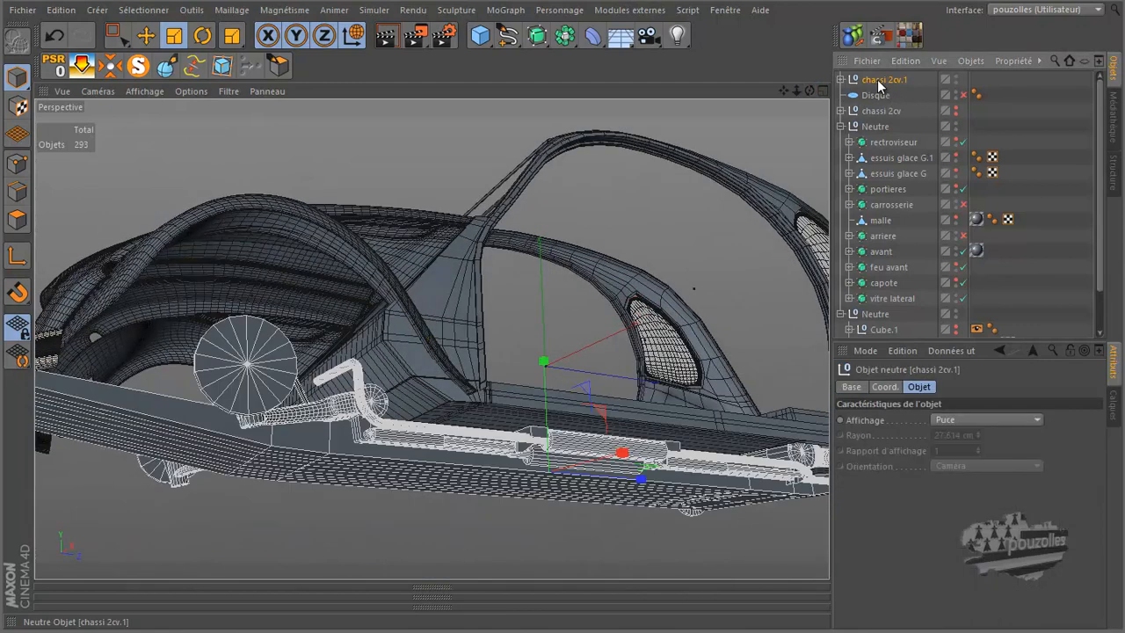
pyautogui.click(138, 67)
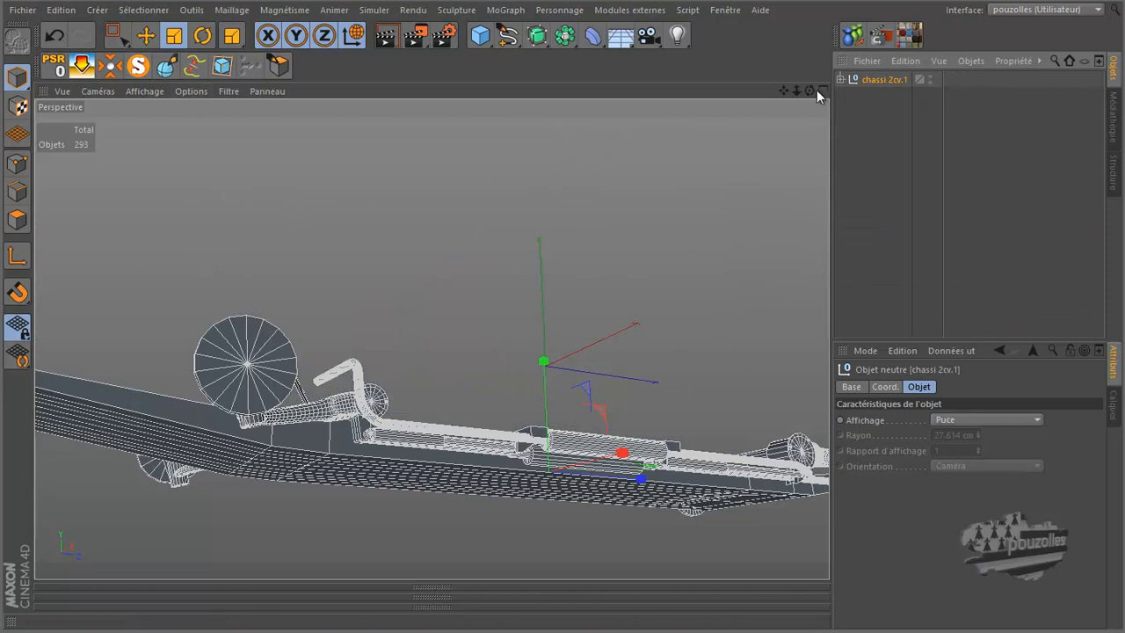
pyautogui.moveTo(809, 91)
pyautogui.mouseDown()
pyautogui.moveTo(572, 339)
pyautogui.moveTo(564, 322)
pyautogui.moveTo(574, 325)
pyautogui.moveTo(808, 90)
pyautogui.mouseUp()
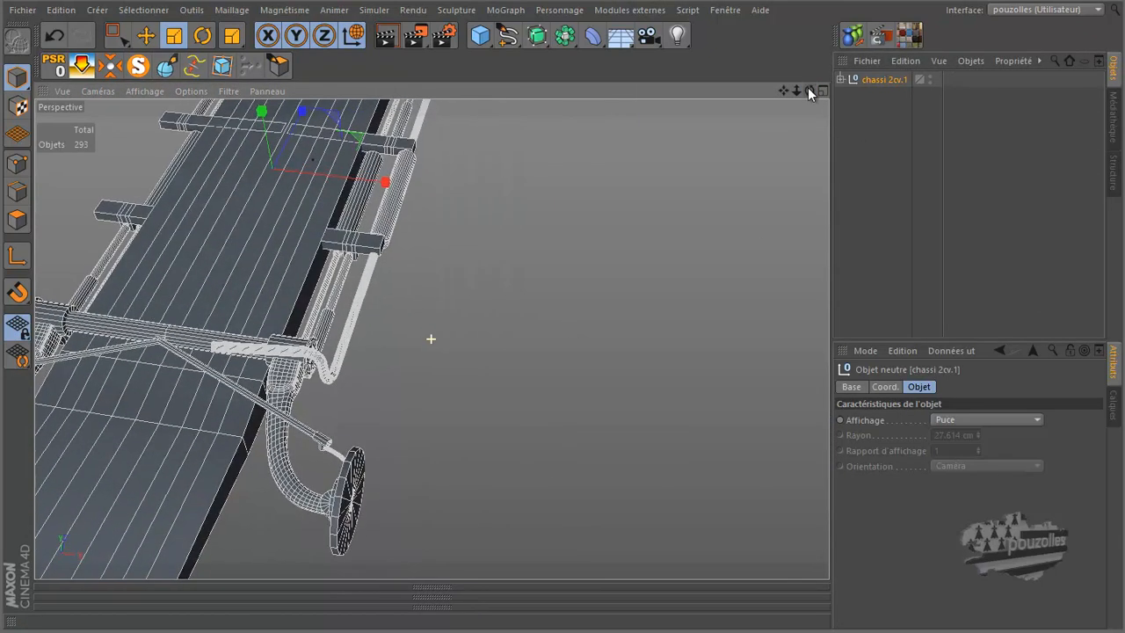
# Select chassi 2cv.1 with all its child objects and switch to point editing around the front suspension
pyautogui.rightClick(866, 78)
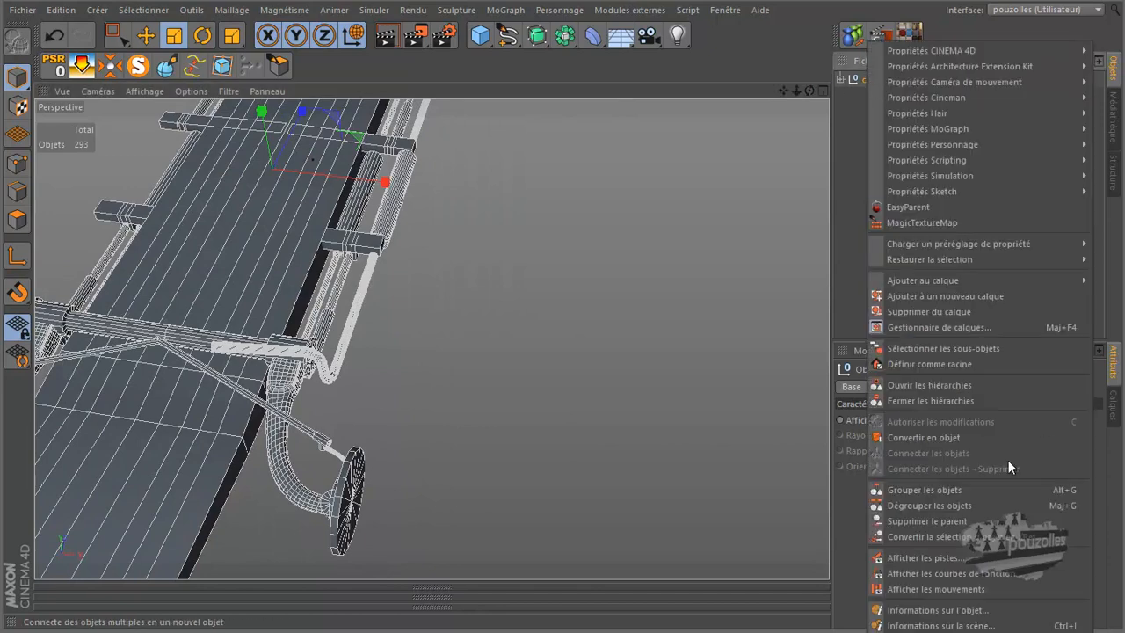
pyautogui.click(918, 350)
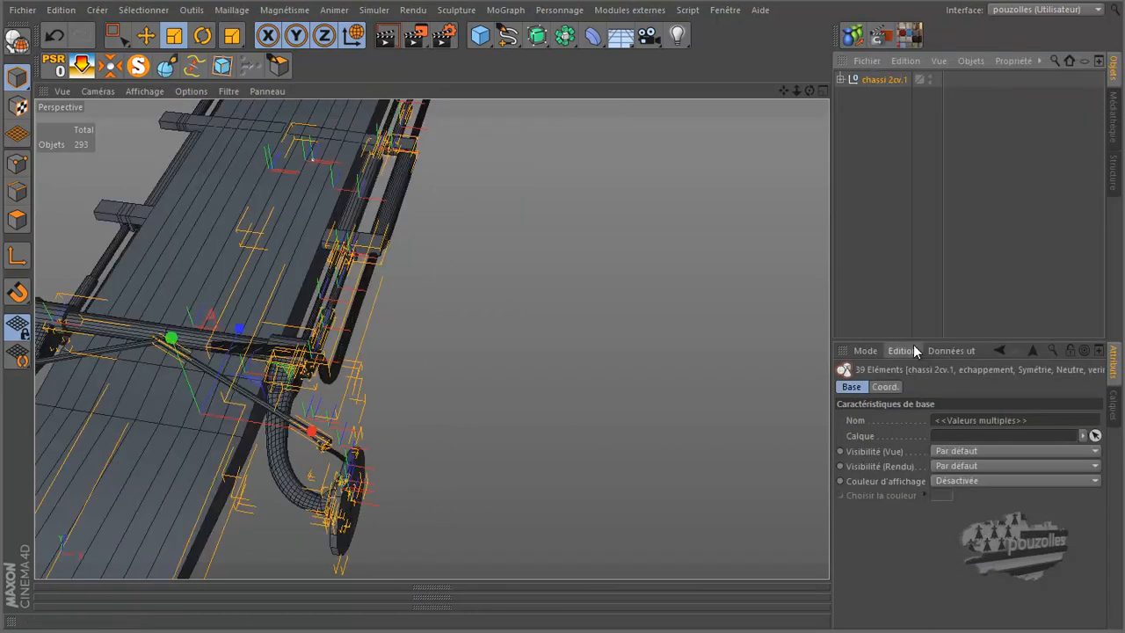
pyautogui.click(840, 78)
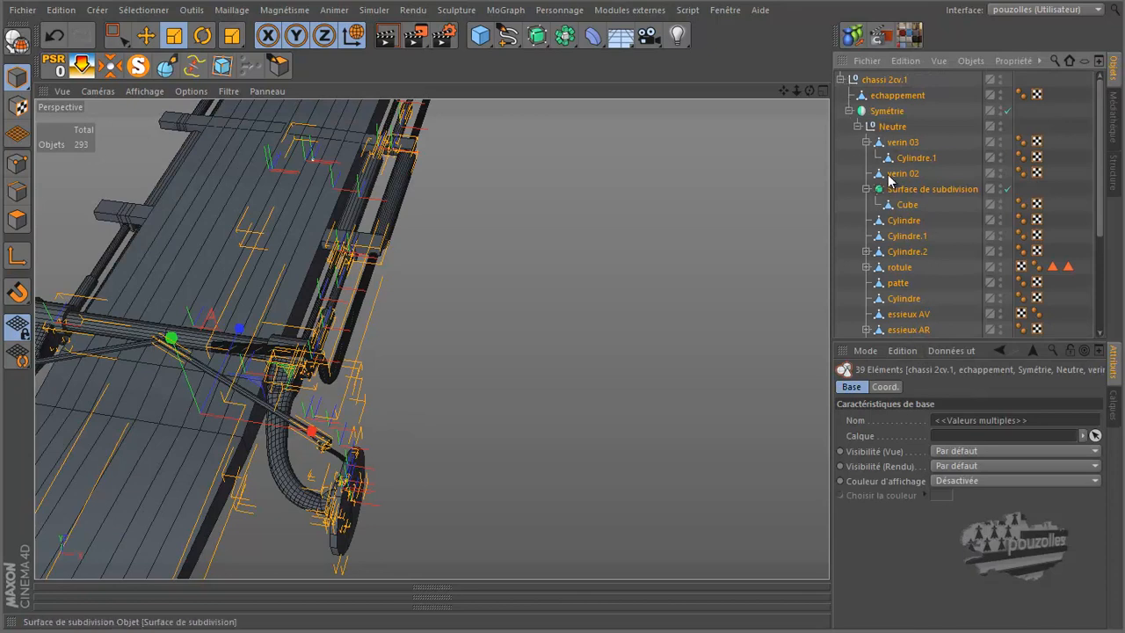
pyautogui.click(839, 78)
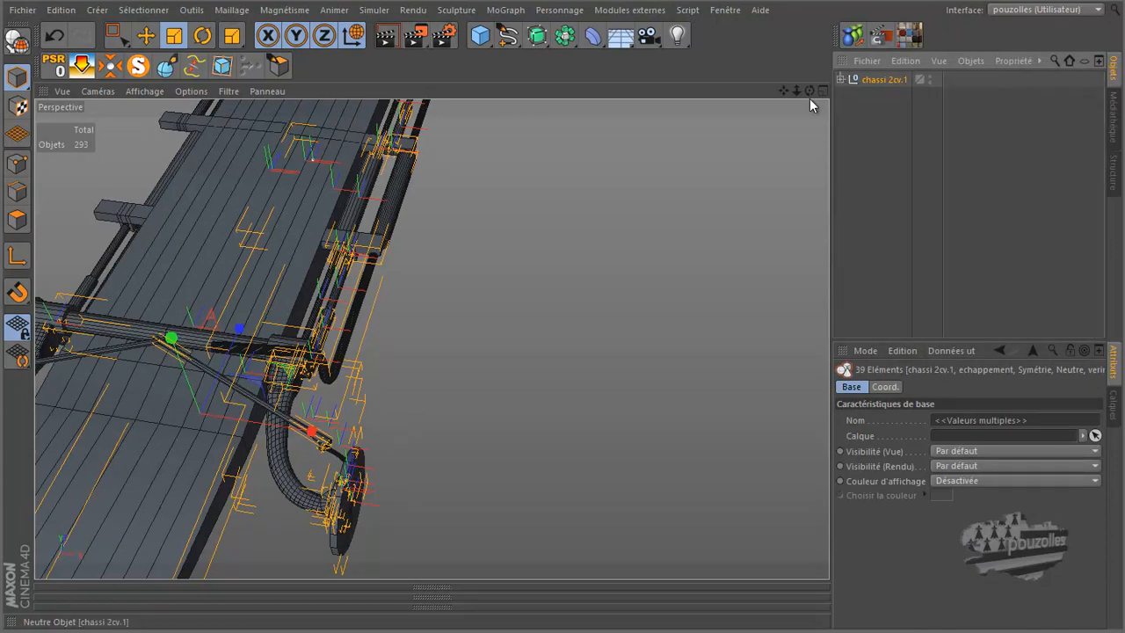
pyautogui.click(17, 164)
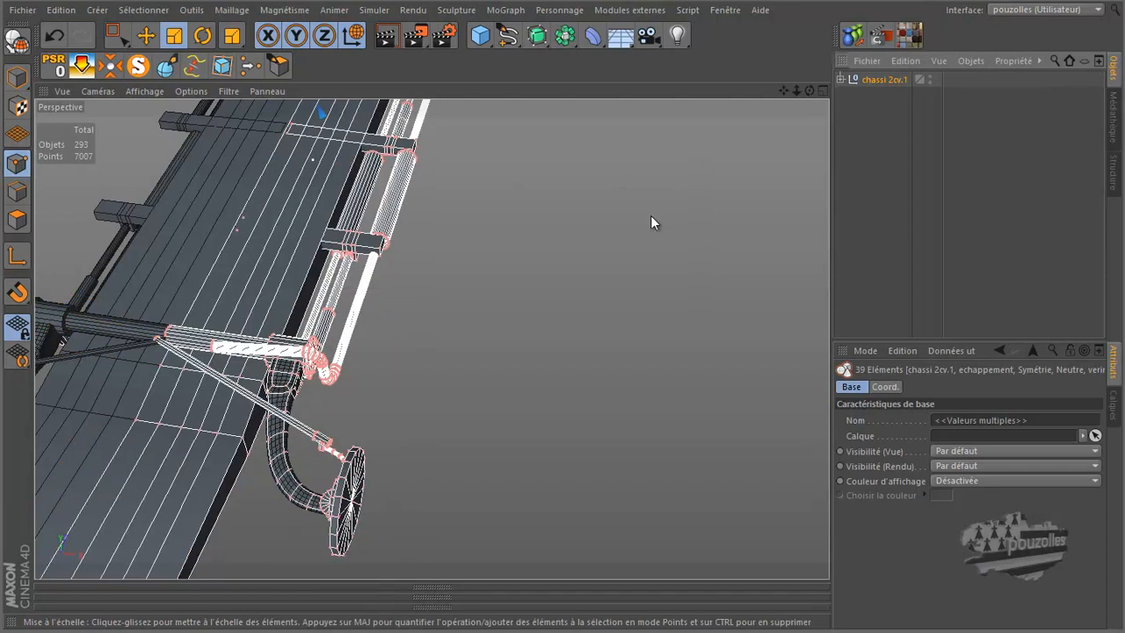
pyautogui.scroll(-2, 644, 218)
pyautogui.scroll(3, 245, 468)
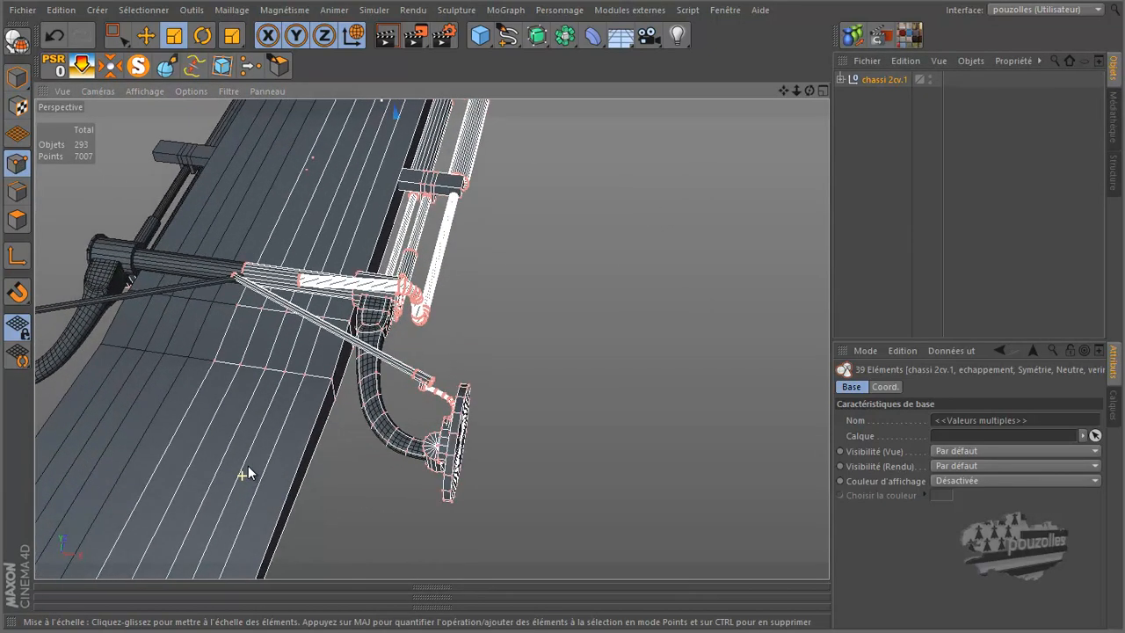
pyautogui.scroll(1, 246, 471)
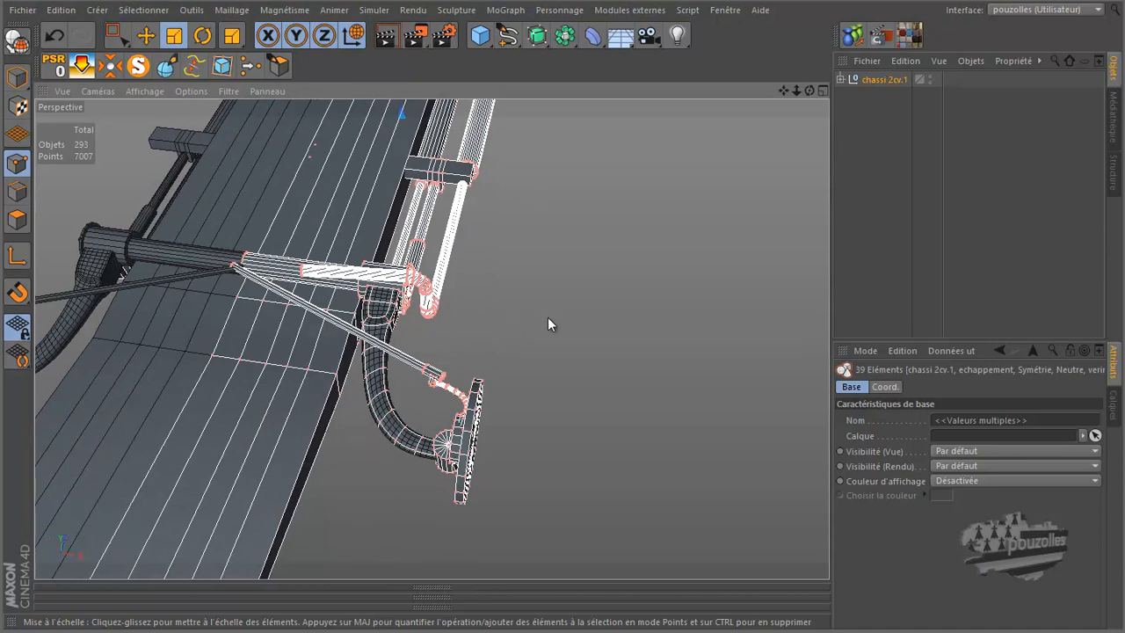
# In the top view, brush-select the points of one front wheel disc, its hub, the tie rod end and the curved suspension arm
pyautogui.moveTo(115, 35); pyautogui.dragTo(156, 51)
pyautogui.click(156, 52)
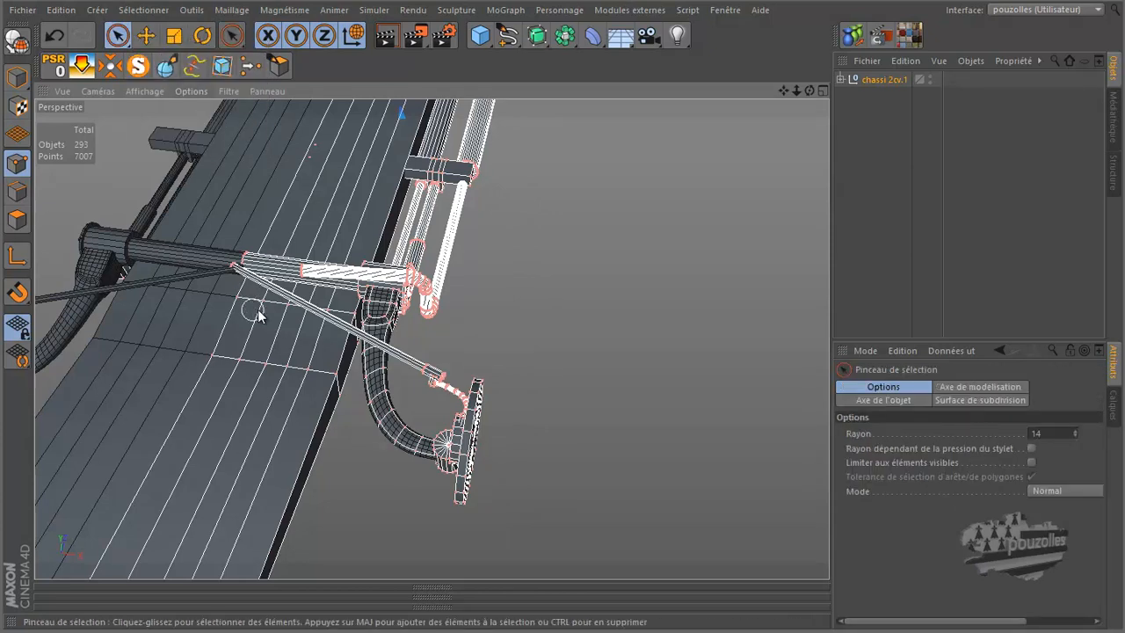
pyautogui.middleClick(251, 310)
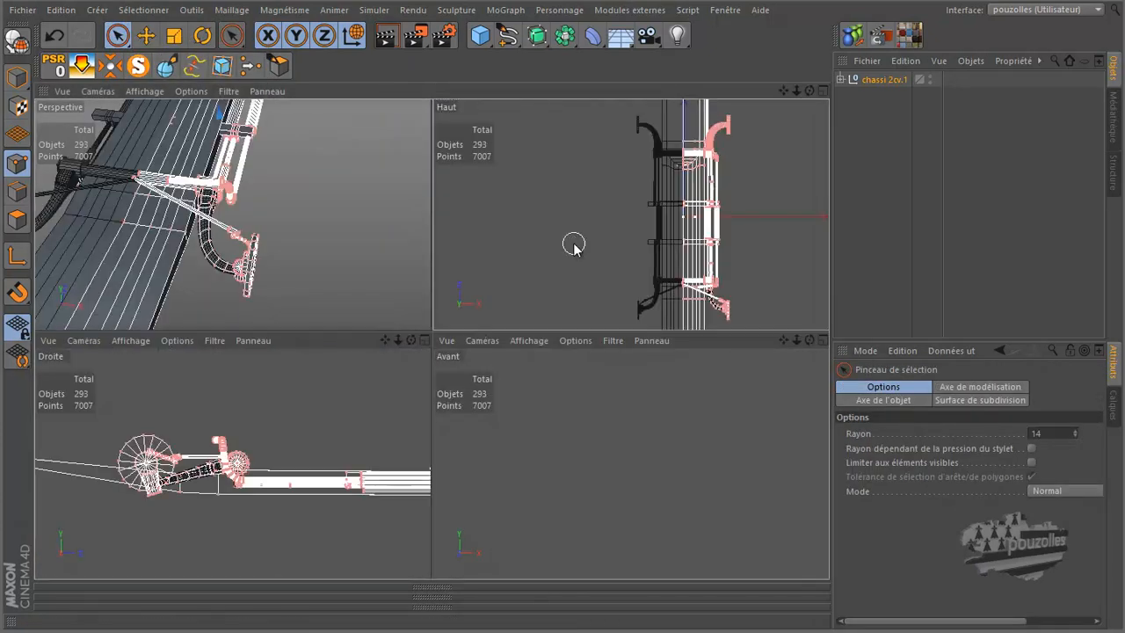
pyautogui.middleClick(572, 243)
pyautogui.scroll(6, 592, 439)
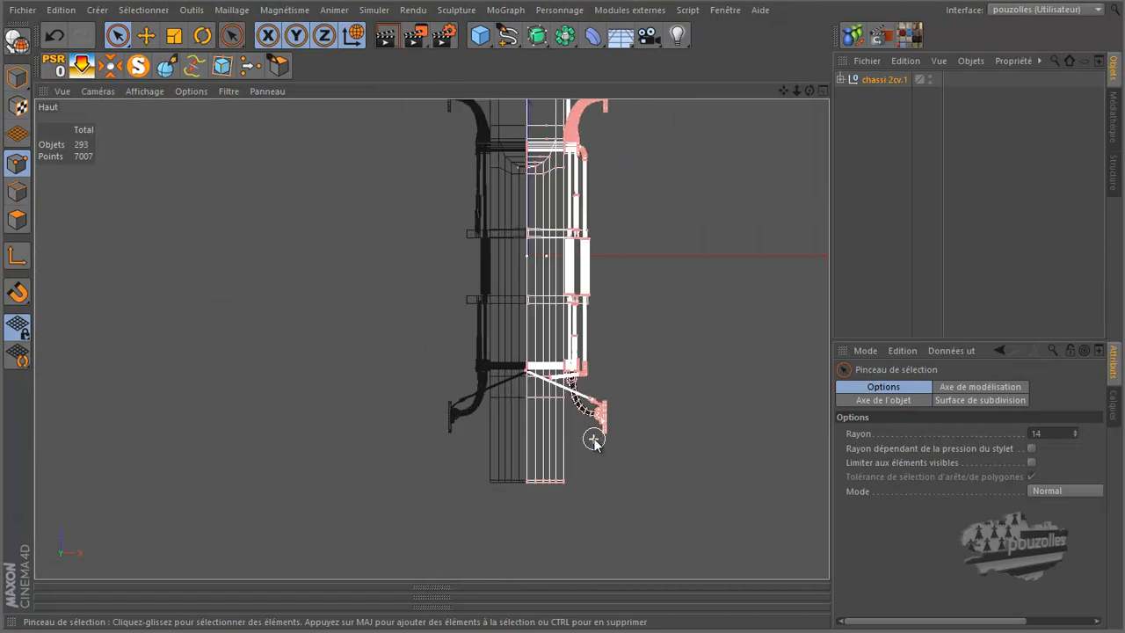
pyautogui.scroll(3, 593, 439)
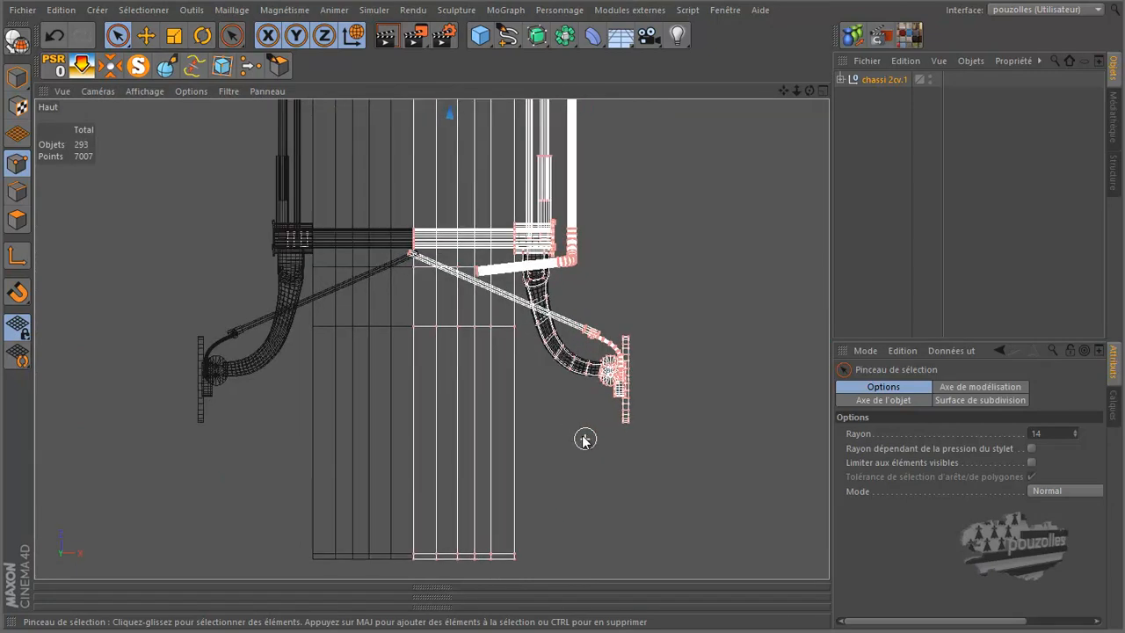
pyautogui.moveTo(625, 432)
pyautogui.mouseDown()
pyautogui.moveTo(609, 362)
pyautogui.moveTo(604, 376)
pyautogui.moveTo(625, 387)
pyautogui.mouseUp()
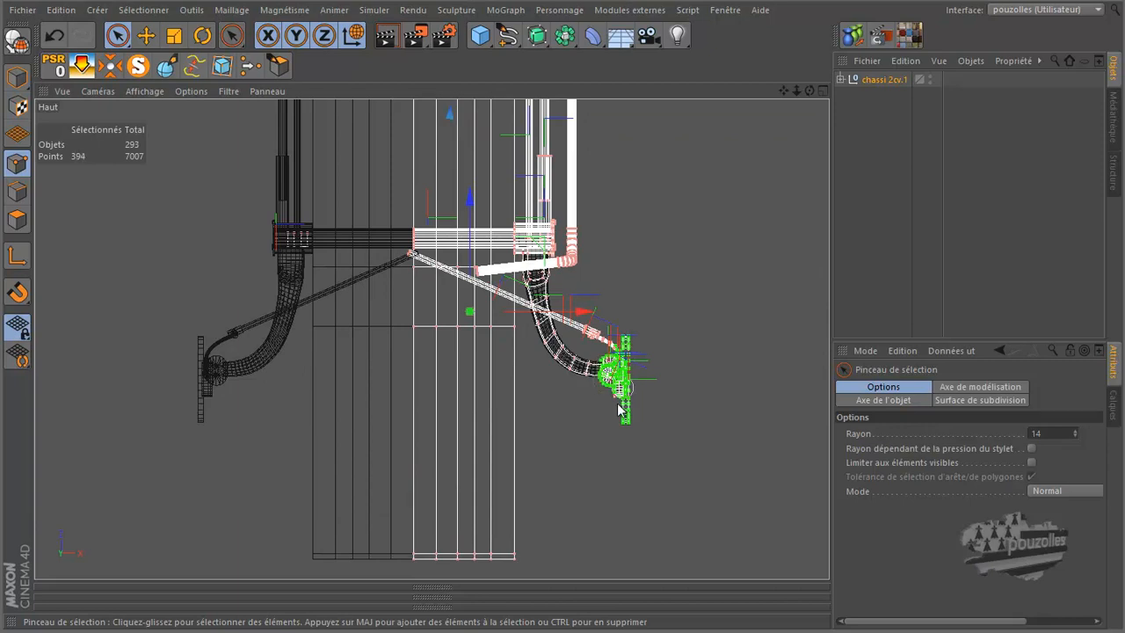
pyautogui.moveTo(584, 338); pyautogui.dragTo(555, 314)
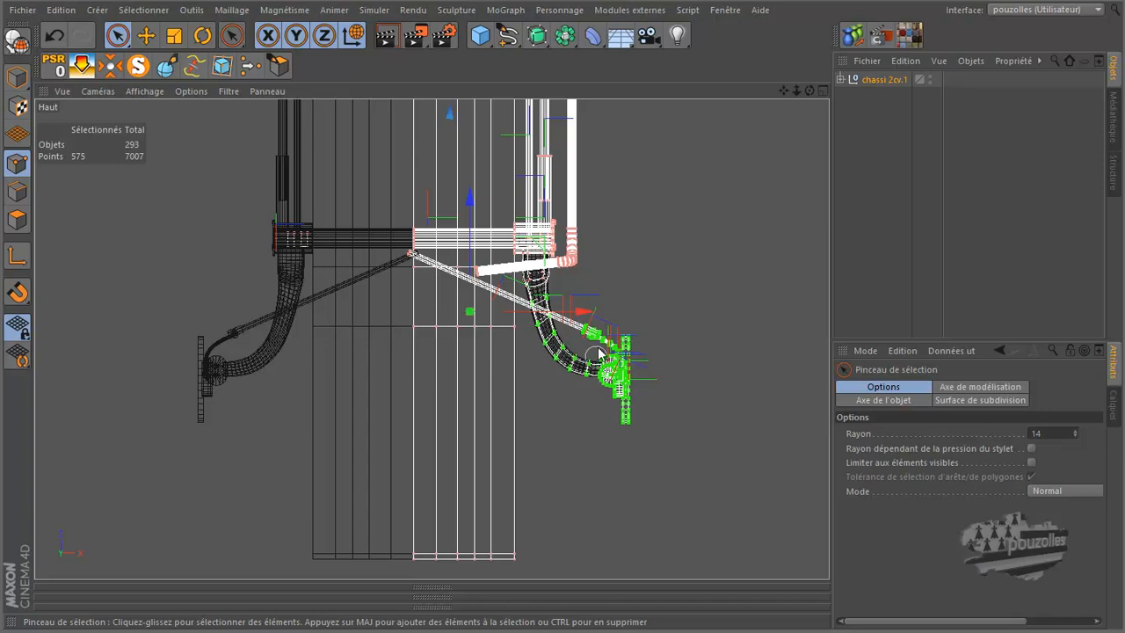
pyautogui.moveTo(682, 326); pyautogui.dragTo(681, 325)
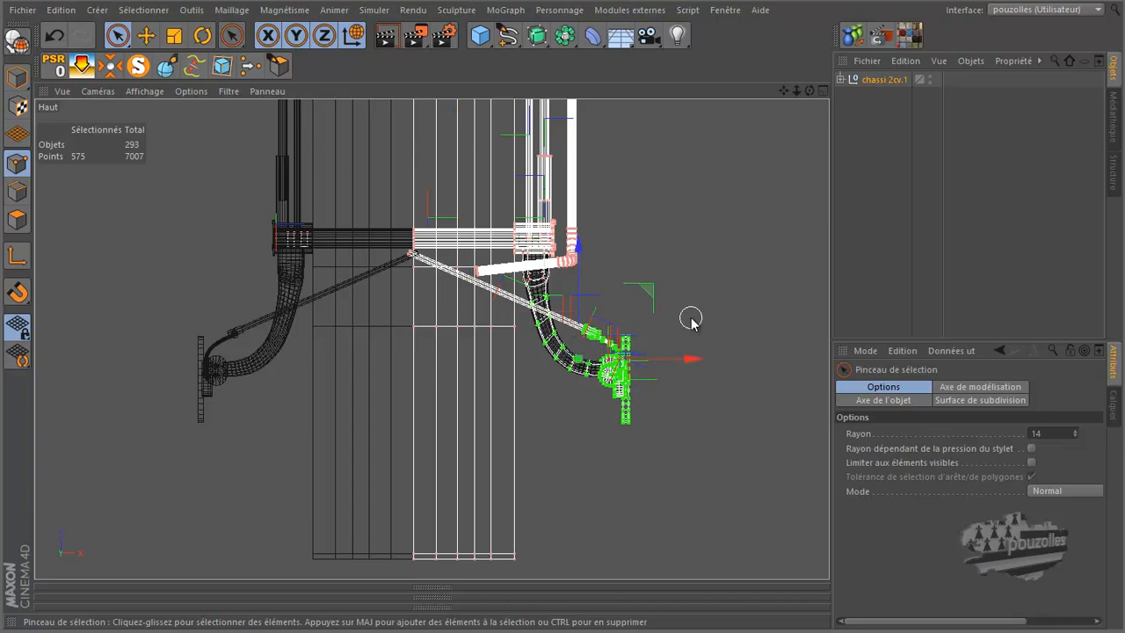
pyautogui.moveTo(690, 317)
pyautogui.mouseDown(button='middle')
pyautogui.moveTo(743, 289)
pyautogui.moveTo(698, 306)
pyautogui.mouseUp(button='middle')
pyautogui.moveTo(648, 331)
pyautogui.mouseDown()
pyautogui.moveTo(627, 349)
pyautogui.moveTo(625, 395)
pyautogui.moveTo(597, 342)
pyautogui.moveTo(556, 344)
pyautogui.moveTo(544, 323)
pyautogui.moveTo(603, 329)
pyautogui.mouseUp()
pyautogui.scroll(5, 657, 319)
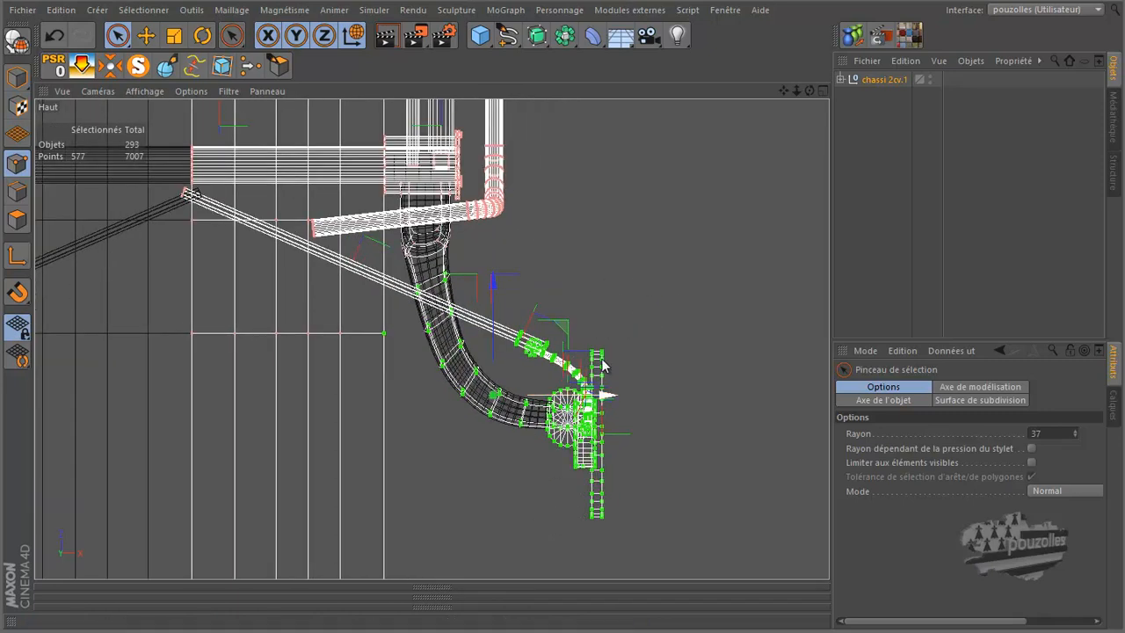
# Shift the selected wheel and arm points rearward in small moves along Z, deselecting the arm's upper points and the stray chassis-plate points between moves
pyautogui.moveTo(492, 279); pyautogui.dragTo(495, 275)
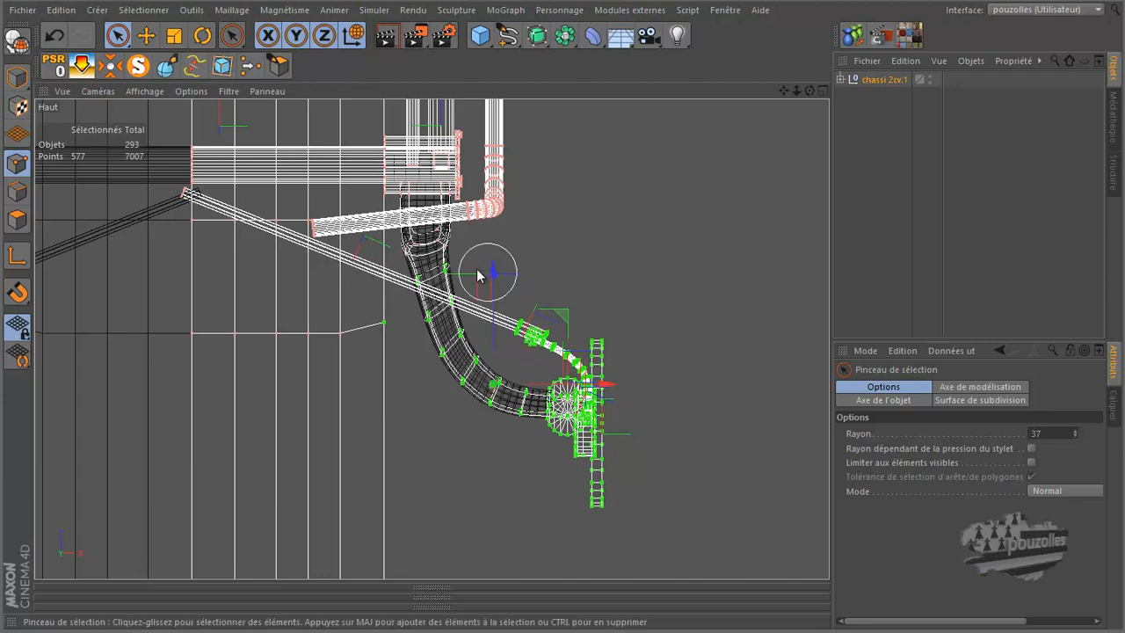
pyautogui.keyDown('ctrl'); pyautogui.click(433, 268); pyautogui.keyUp('ctrl')
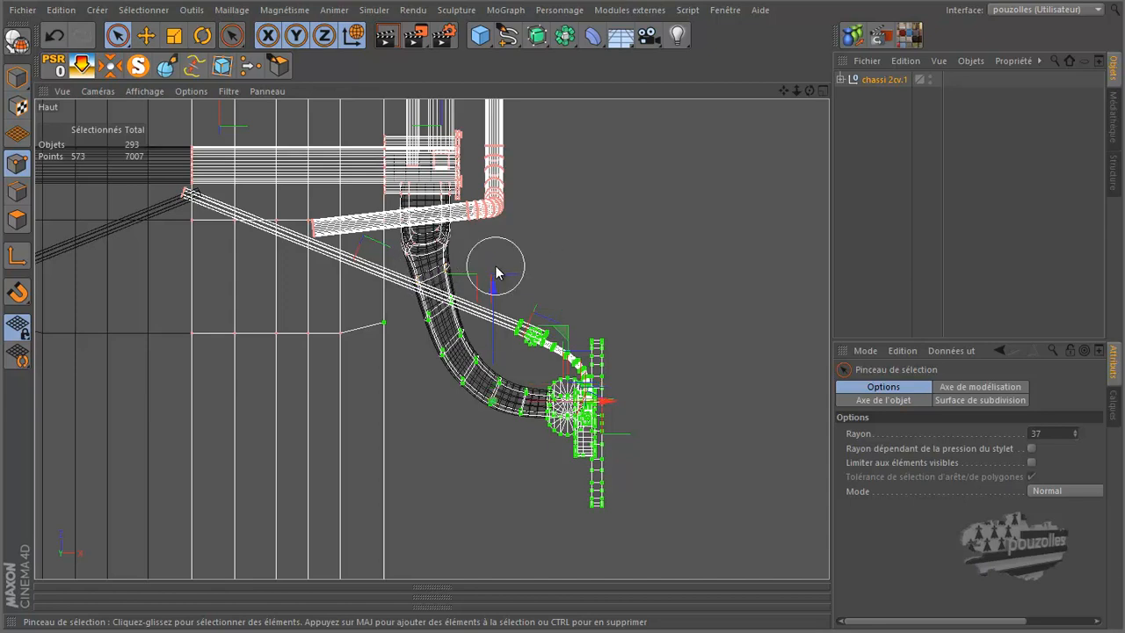
pyautogui.moveTo(495, 292); pyautogui.dragTo(497, 285)
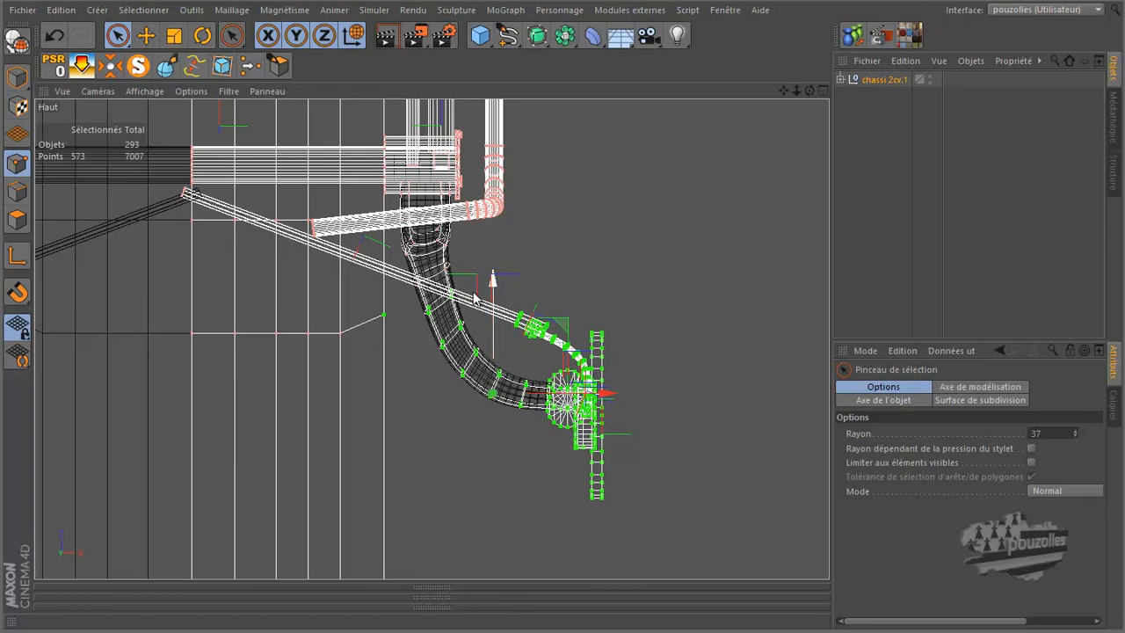
pyautogui.keyDown('ctrl'); pyautogui.click(381, 329); pyautogui.keyUp('ctrl')
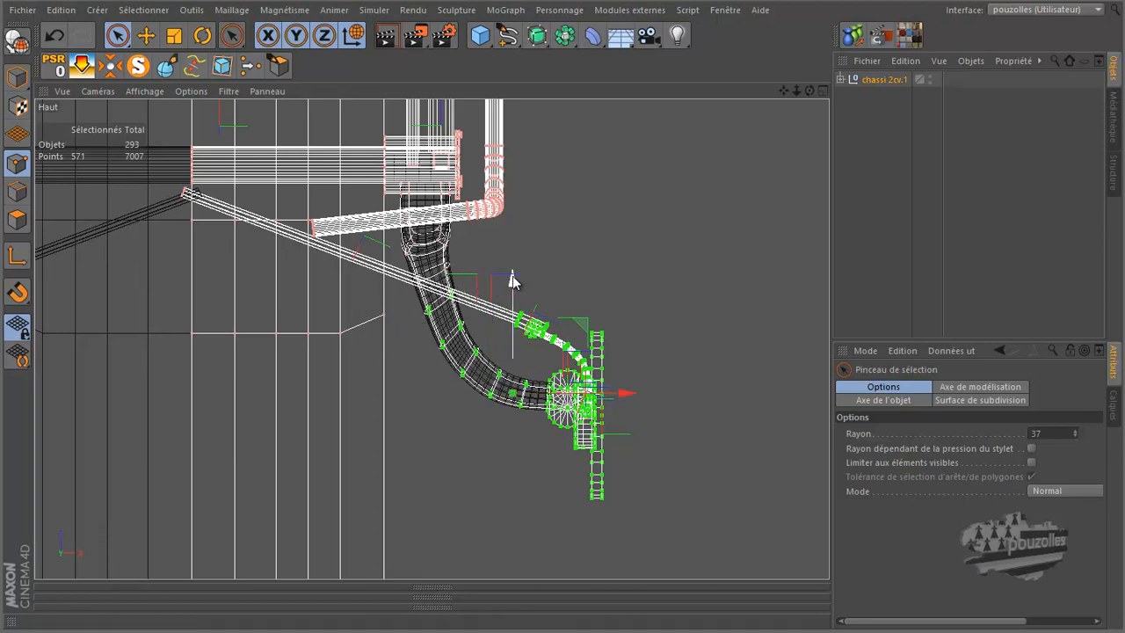
pyautogui.moveTo(511, 276); pyautogui.dragTo(420, 310)
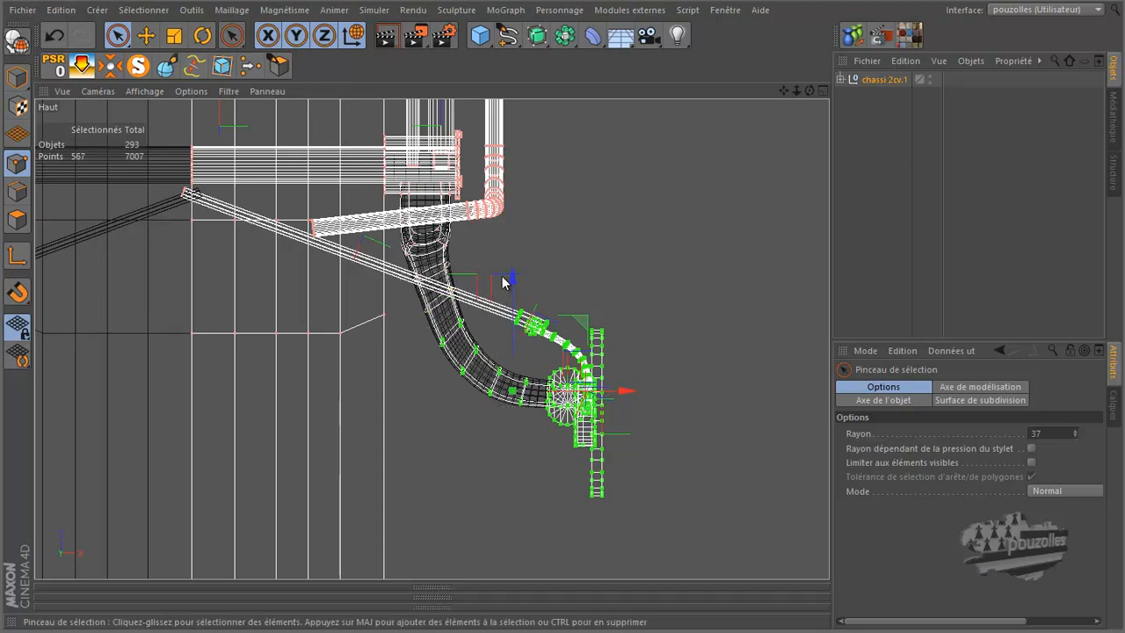
pyautogui.moveTo(518, 285); pyautogui.dragTo(519, 284)
pyautogui.scroll(1, 419, 317)
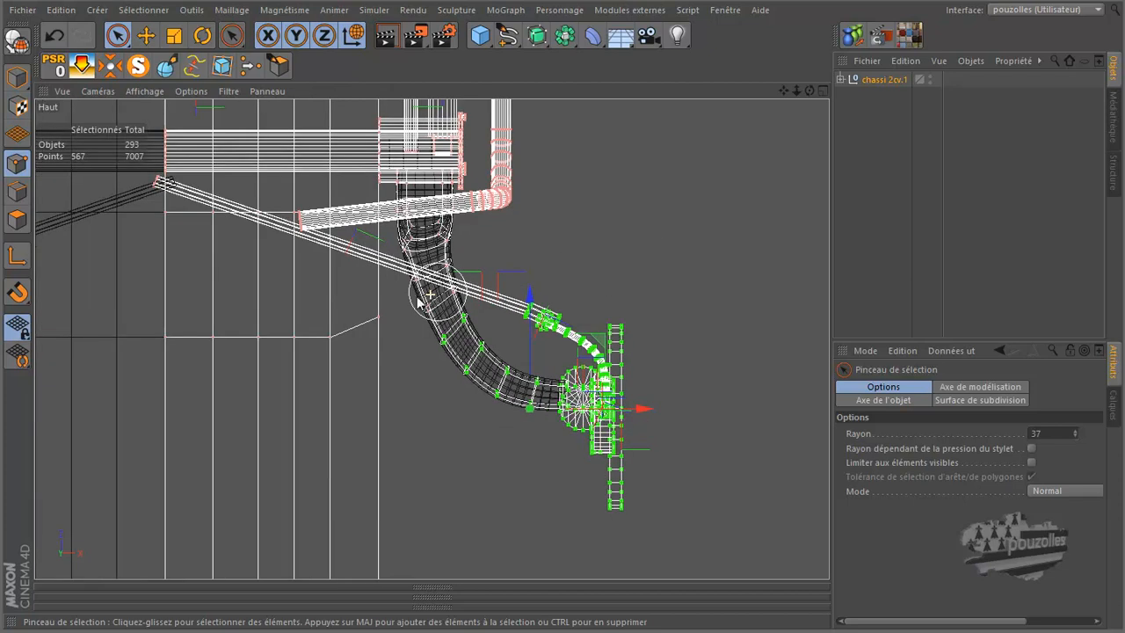
# Inspect the shifted front wheel parts in perspective, bring back the full car scene and enable the Disque object
pyautogui.middleClick(370, 312)
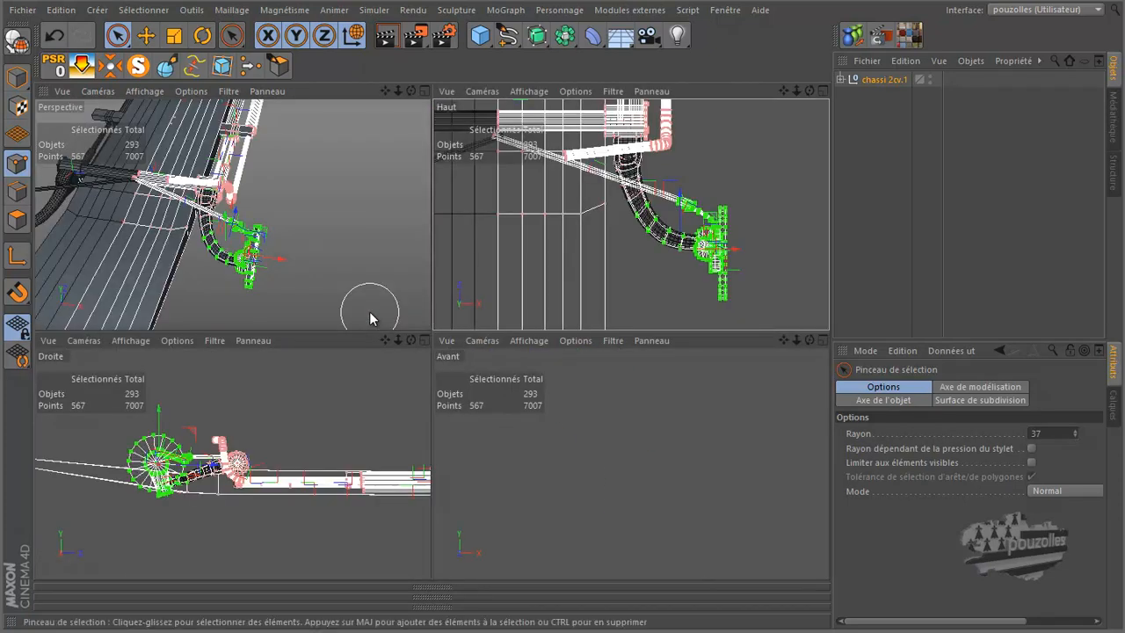
pyautogui.middleClick(369, 311)
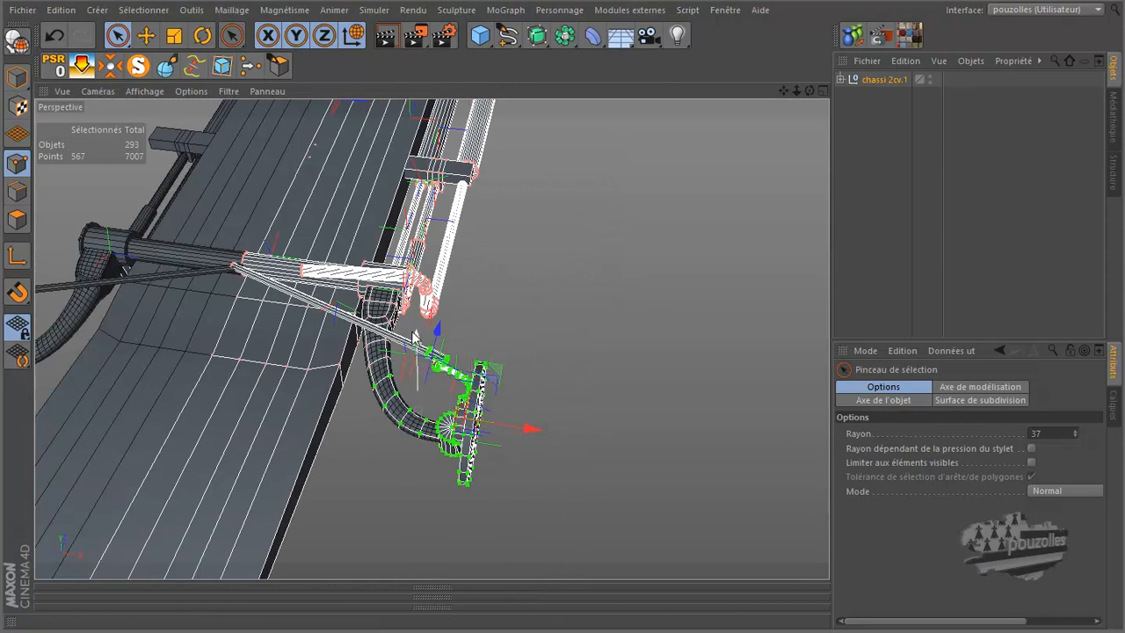
pyautogui.moveTo(809, 92); pyautogui.dragTo(556, 307)
pyautogui.keyDown('alt'); pyautogui.moveTo(535, 283); pyautogui.dragTo(565, 322); pyautogui.keyUp('alt')
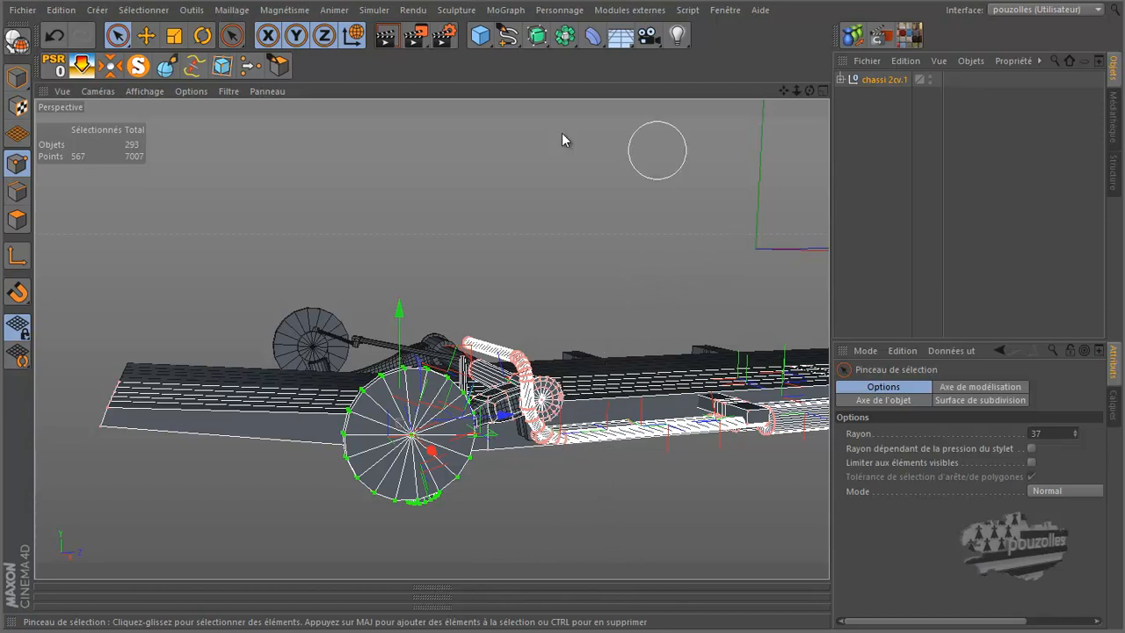
pyautogui.click(137, 68)
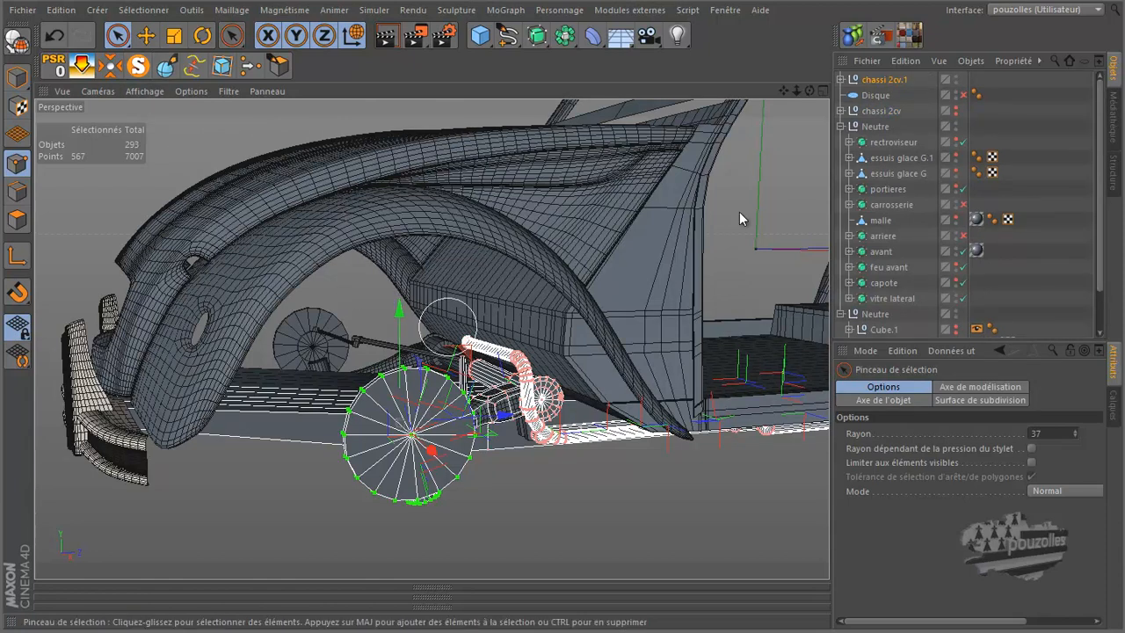
pyautogui.click(961, 95)
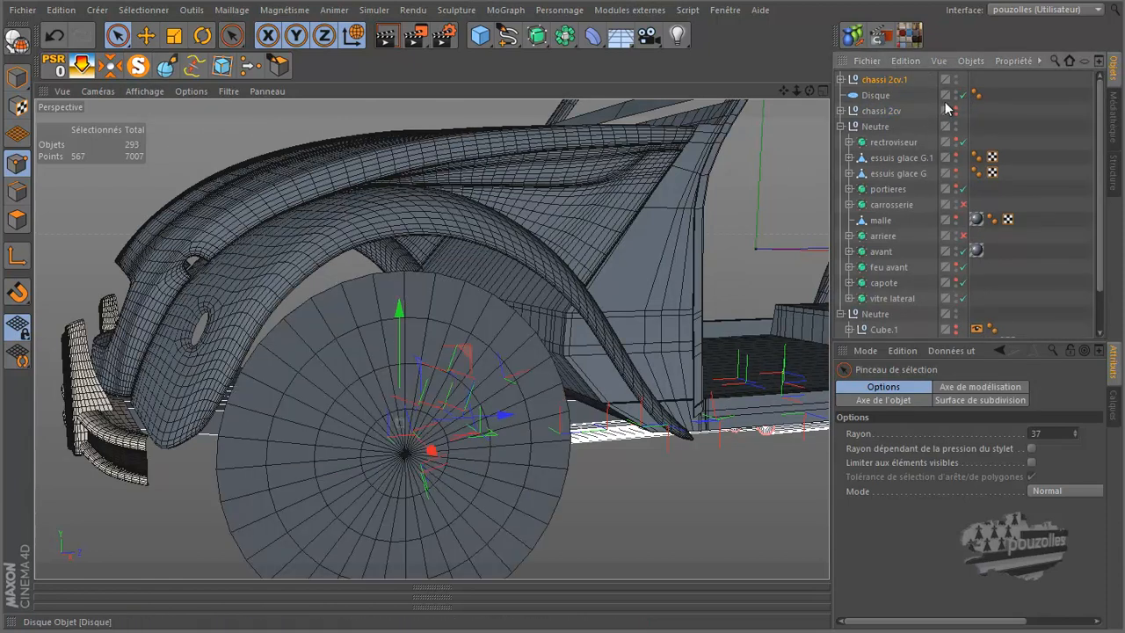
# Move the Disque wheel rearward along Z in the side view to centre it on the front hub, and check it in perspective
pyautogui.press('e')
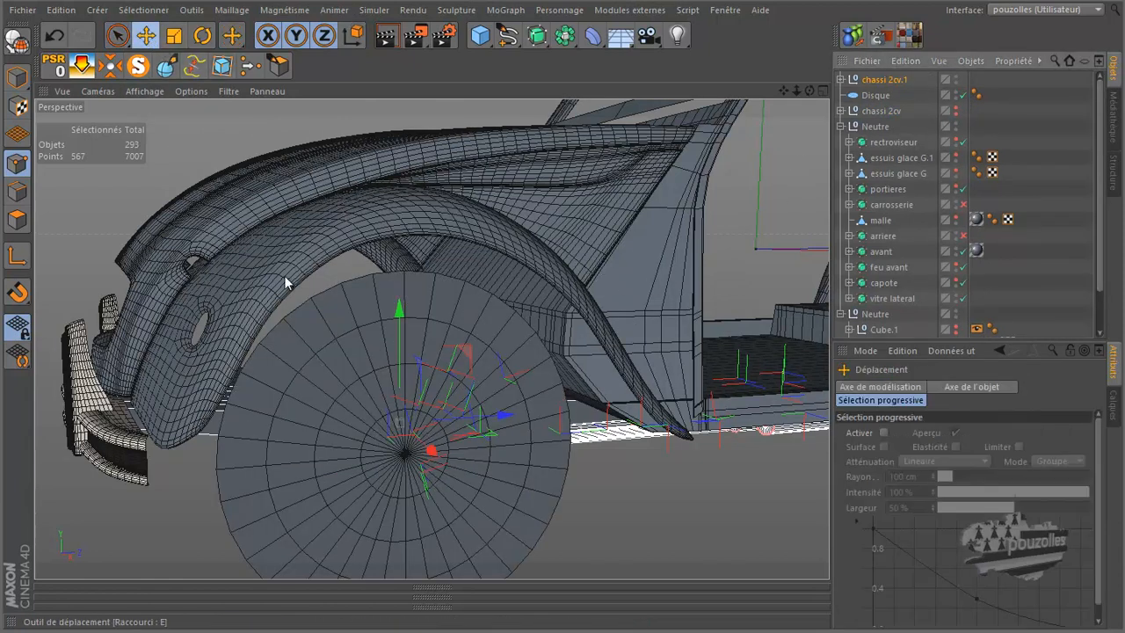
pyautogui.middleClick(391, 433)
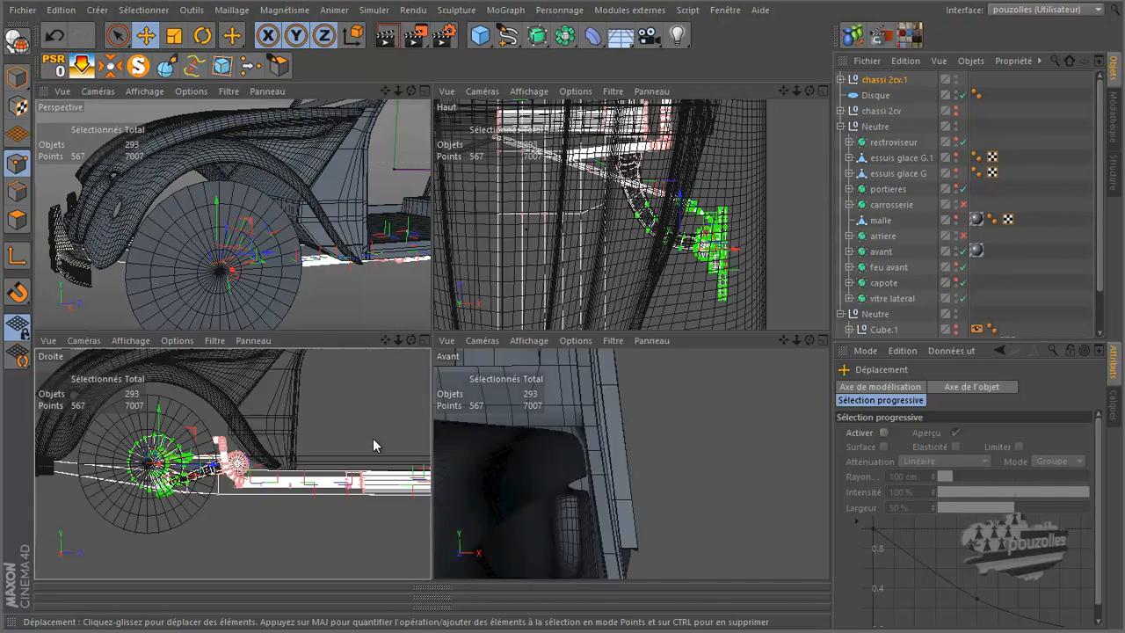
pyautogui.middleClick(373, 438)
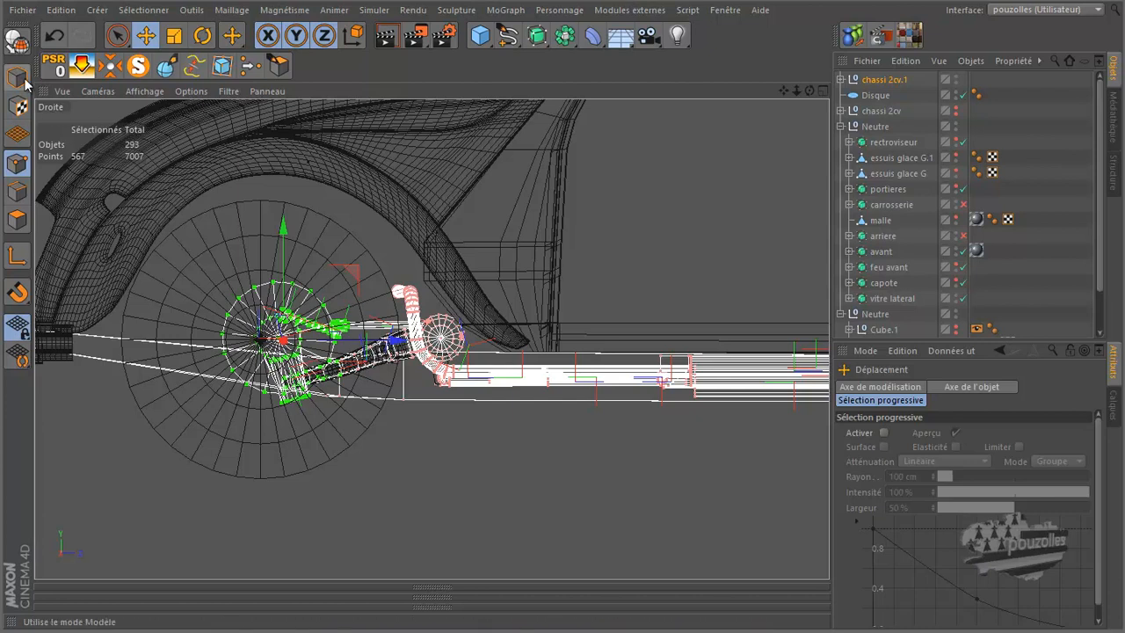
pyautogui.click(911, 95)
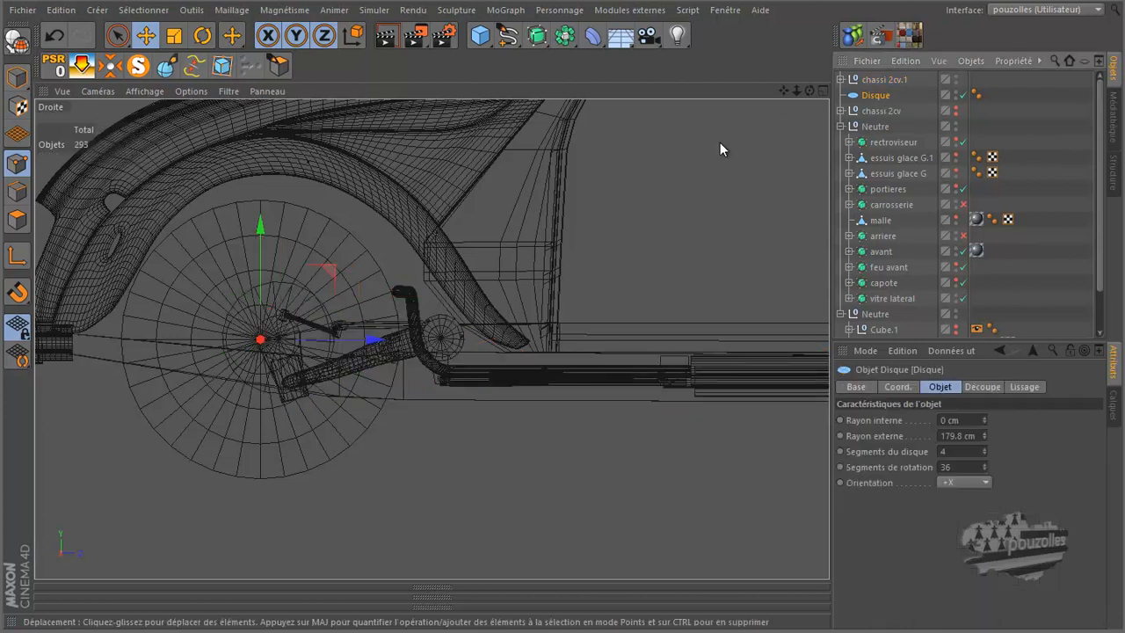
pyautogui.moveTo(374, 340); pyautogui.dragTo(394, 350)
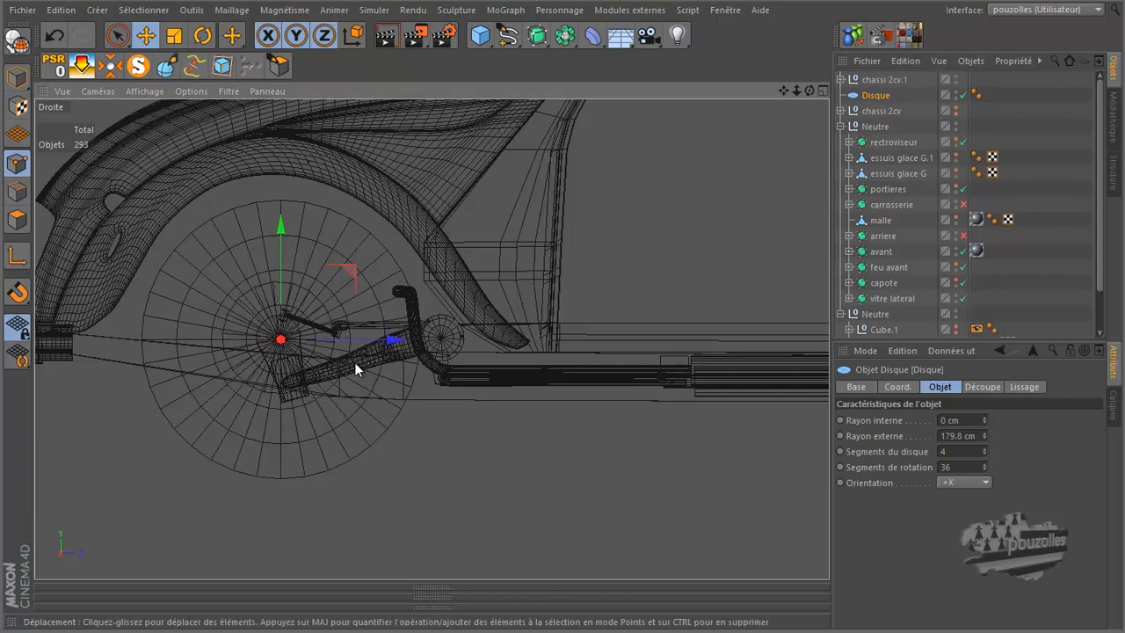
pyautogui.middleClick(355, 364)
pyautogui.middleClick(309, 275)
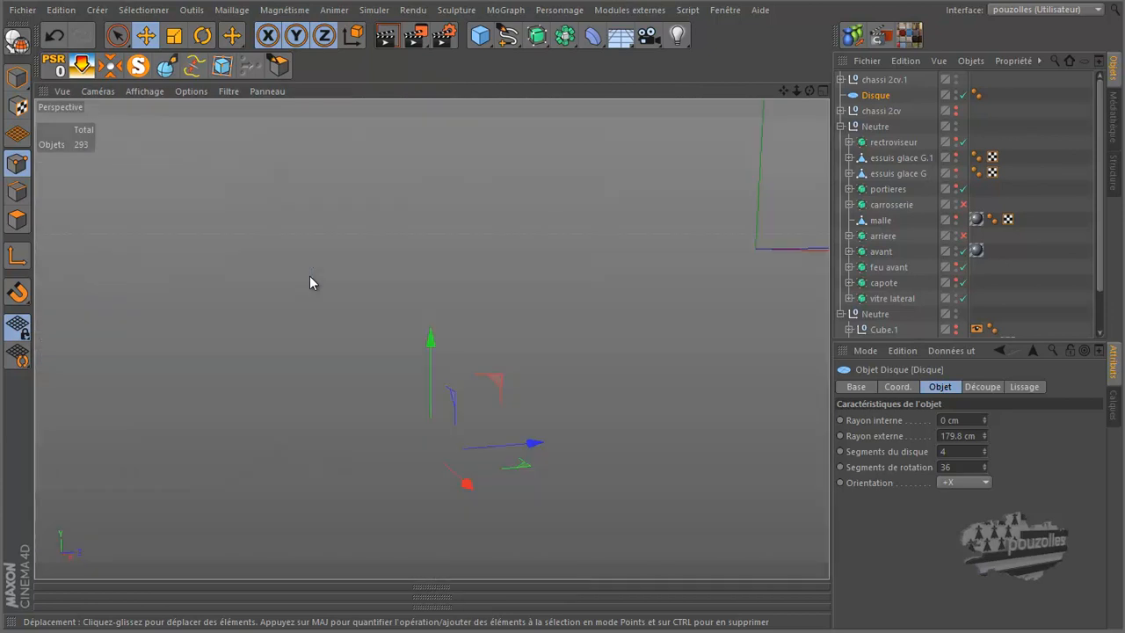
pyautogui.keyDown('alt'); pyautogui.moveTo(297, 262); pyautogui.dragTo(219, 282); pyautogui.keyUp('alt')
pyautogui.scroll(-4, 220, 285)
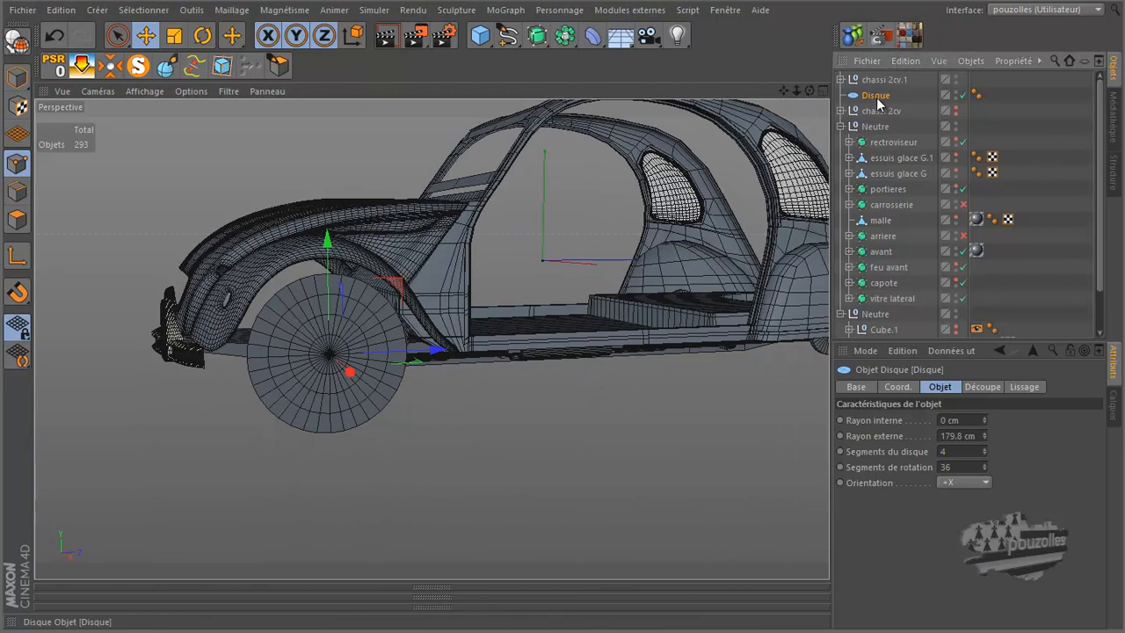
# Duplicate the Disque wheel and move the copy along Z to the rear wheel arch in the side view
pyautogui.keyDown('ctrl'); pyautogui.moveTo(877, 100); pyautogui.dragTo(879, 104); pyautogui.keyUp('ctrl')
pyautogui.middleClick(524, 349)
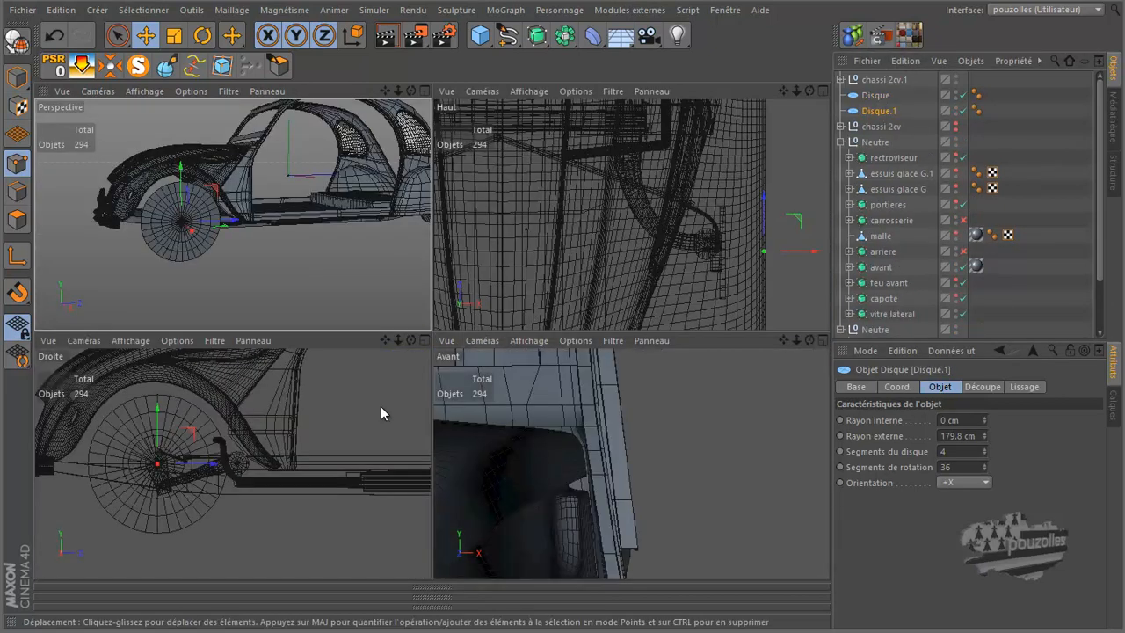
pyautogui.middleClick(380, 407)
pyautogui.scroll(-4, 291, 389)
pyautogui.keyDown('alt'); pyautogui.moveTo(291, 389); pyautogui.dragTo(120, 380, button='middle'); pyautogui.keyUp('alt')
pyautogui.scroll(-2, 119, 380)
pyautogui.moveTo(221, 360); pyautogui.dragTo(767, 363)
# Fine-tune Disque.1 along Z and Y in the side view to centre it on the end of the rear suspension arm
pyautogui.scroll(2, 684, 362)
pyautogui.scroll(4, 674, 359)
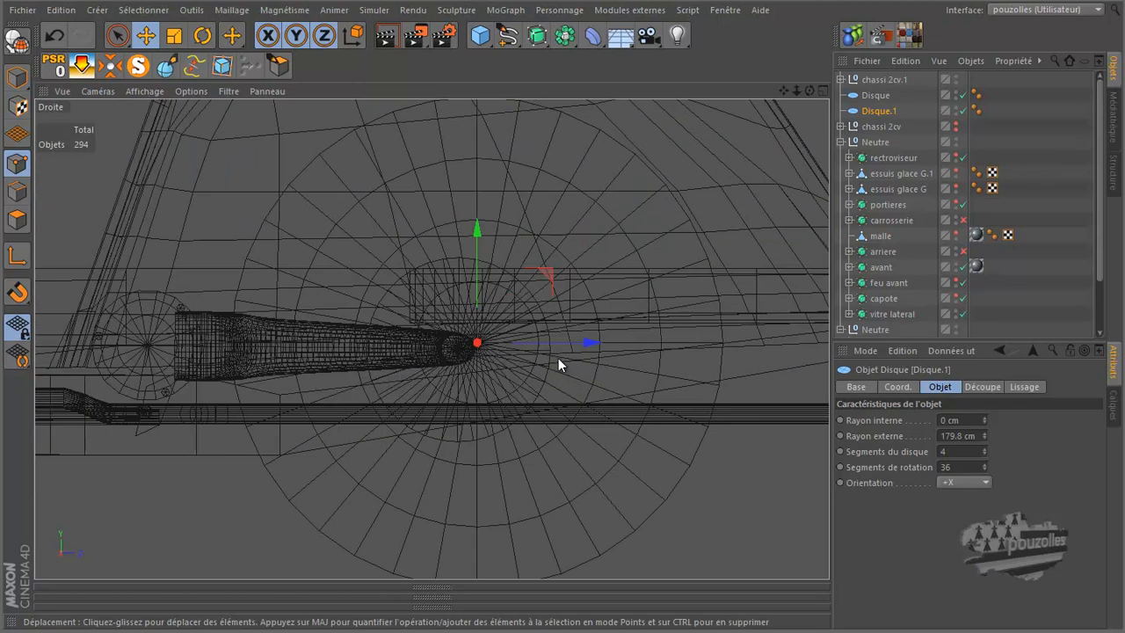
pyautogui.moveTo(580, 344); pyautogui.dragTo(561, 364)
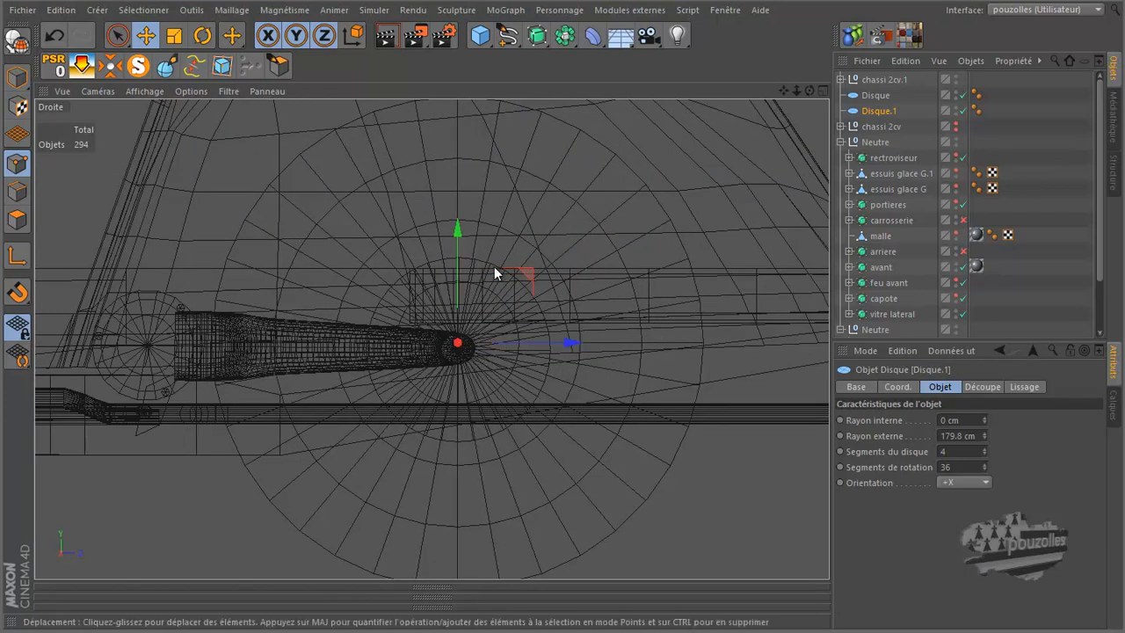
pyautogui.moveTo(460, 237); pyautogui.dragTo(461, 239)
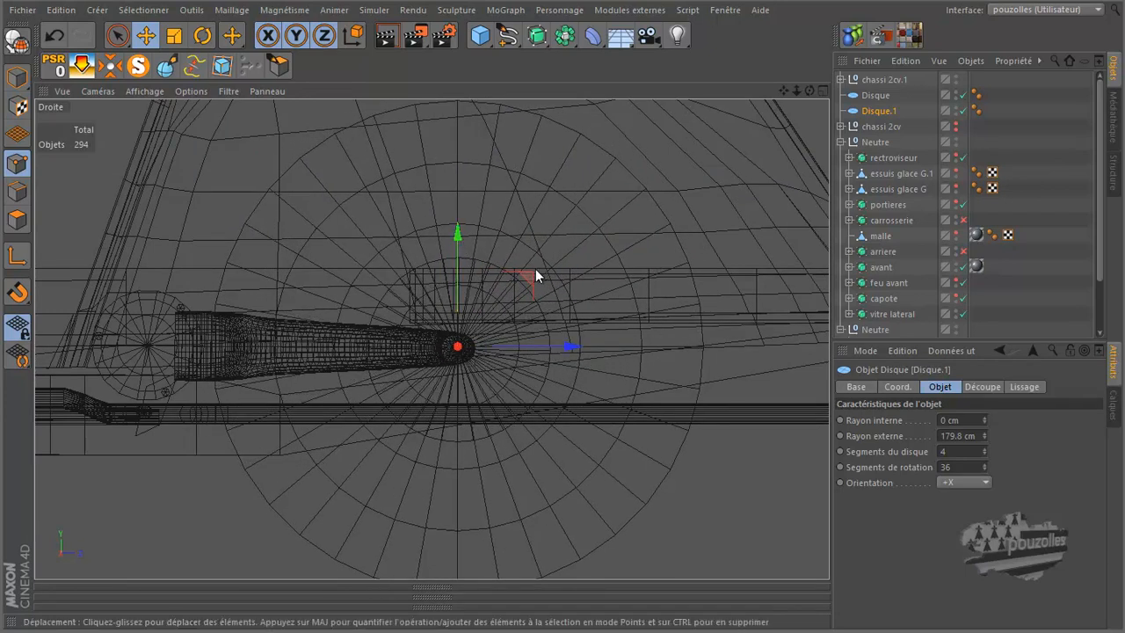
pyautogui.scroll(-2, 532, 267)
# Move Disque.1 inward along X under the rear fender in the perspective view and check both wheels against the body
pyautogui.middleClick(385, 320)
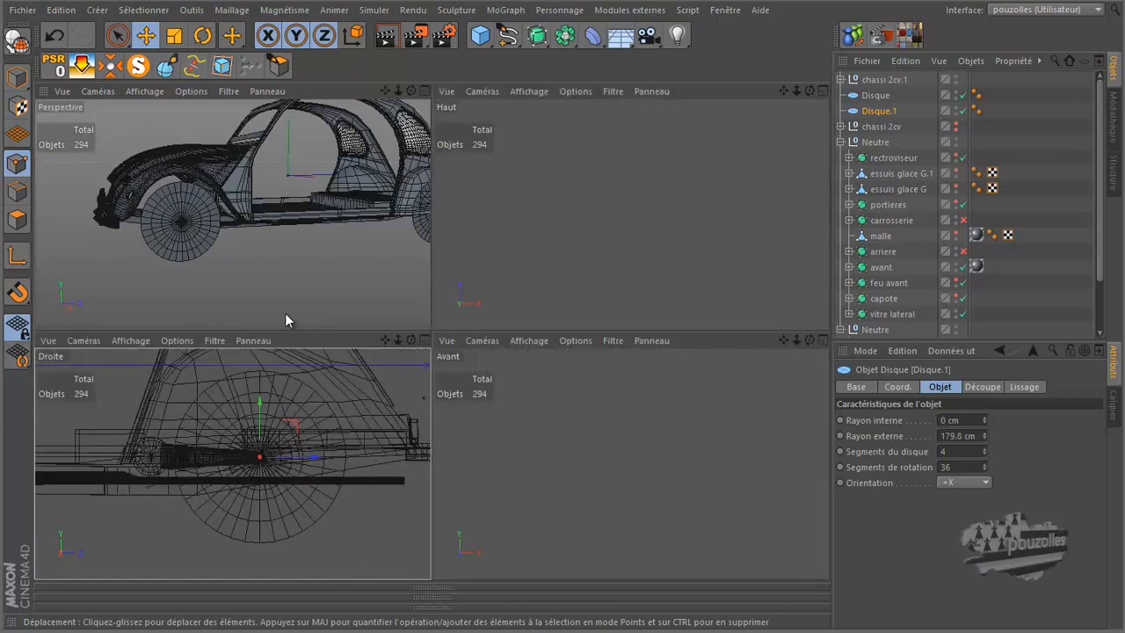
pyautogui.middleClick(285, 313)
pyautogui.scroll(-3, 269, 286)
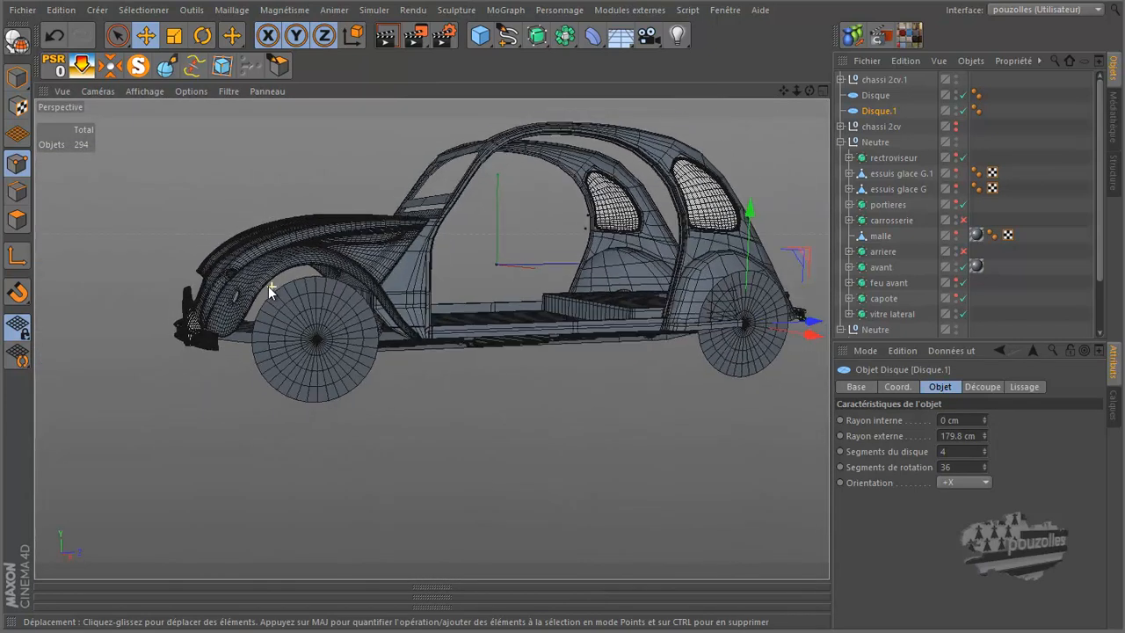
pyautogui.moveTo(800, 341); pyautogui.dragTo(790, 341)
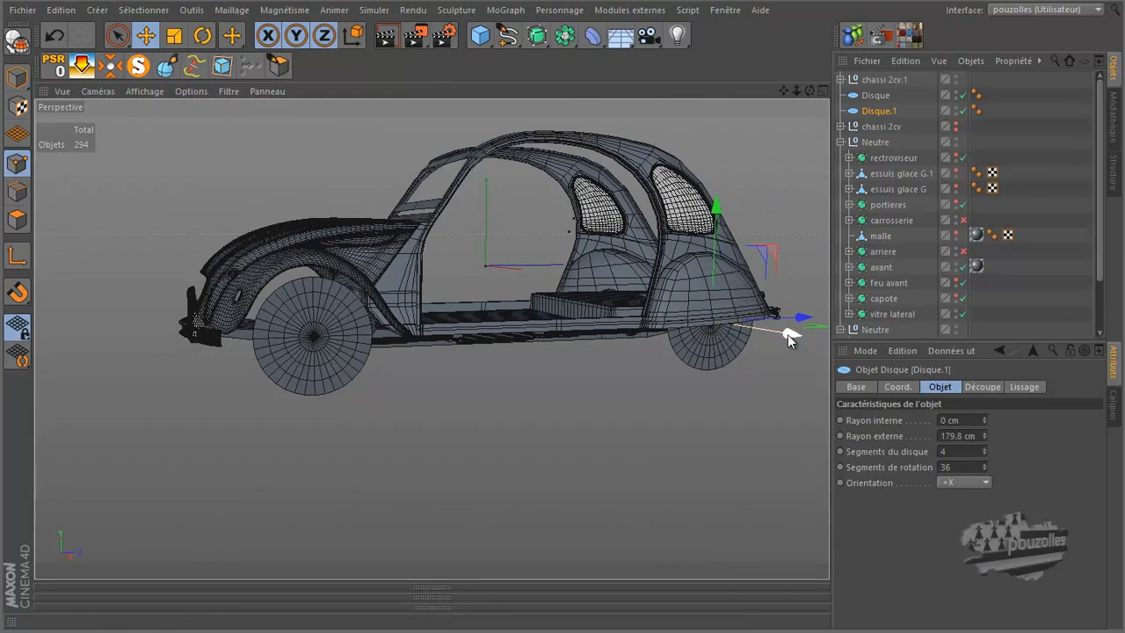
pyautogui.scroll(-5, 369, 335)
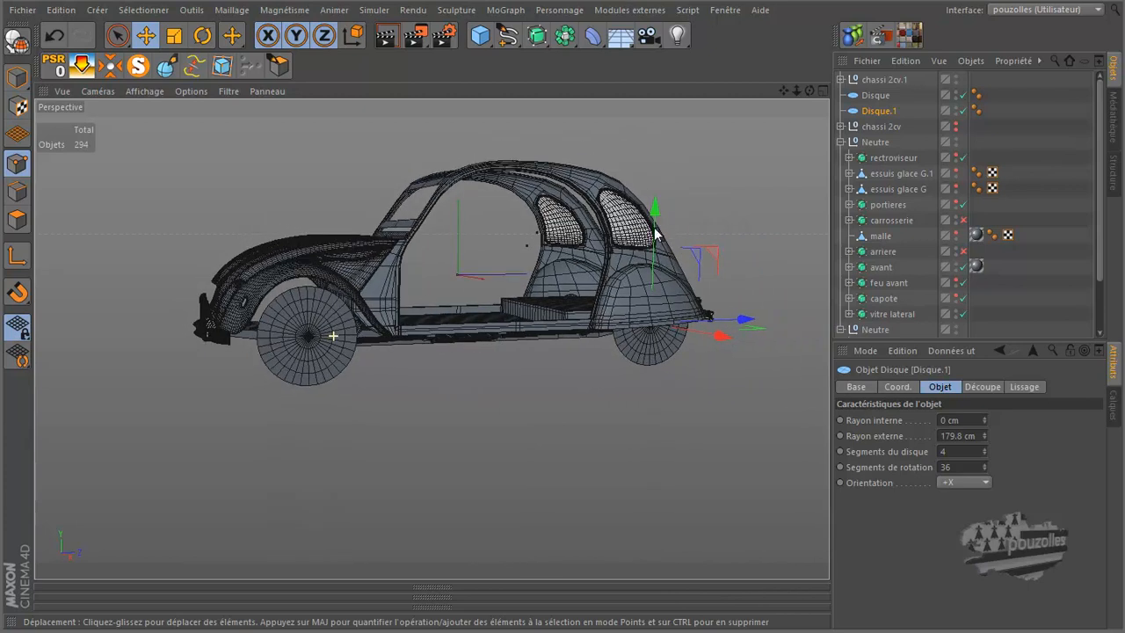
pyautogui.moveTo(811, 92); pyautogui.dragTo(713, 173)
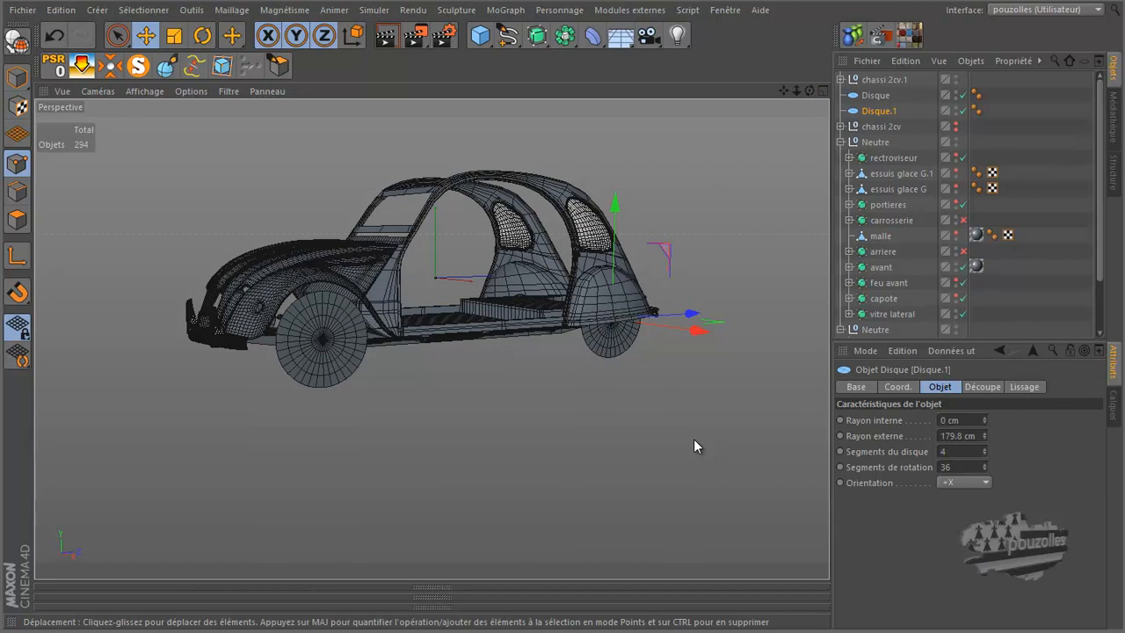
# Delete the two placeholder wheel discs, Disque and Disque.1
pyautogui.moveTo(994, 95); pyautogui.dragTo(959, 98)
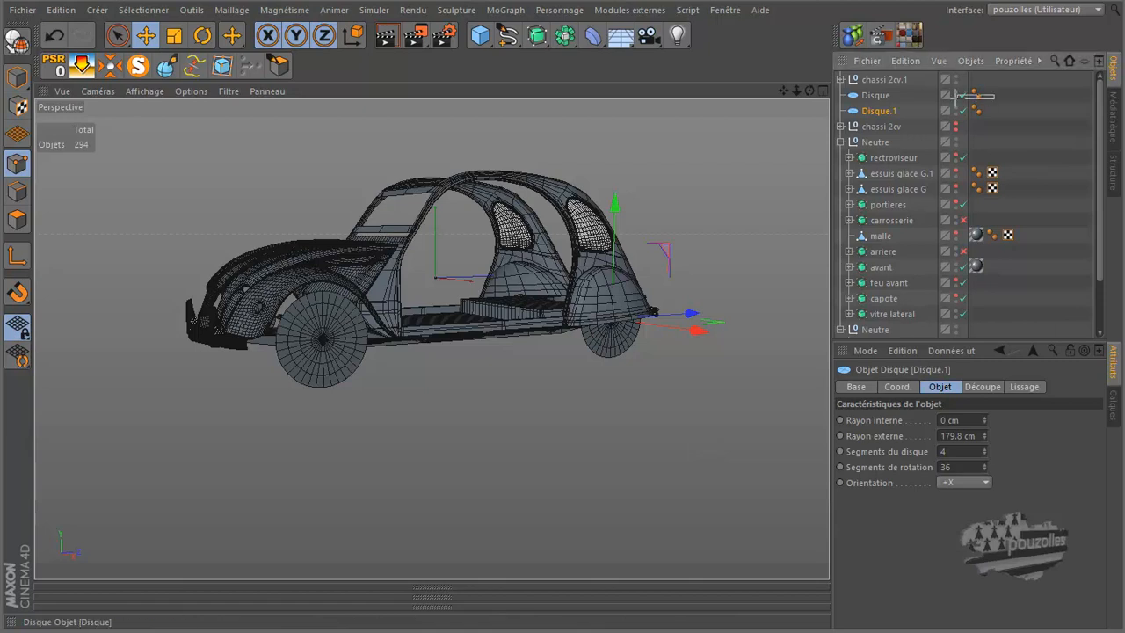
pyautogui.moveTo(879, 113); pyautogui.dragTo(877, 113)
pyautogui.press('Delete')
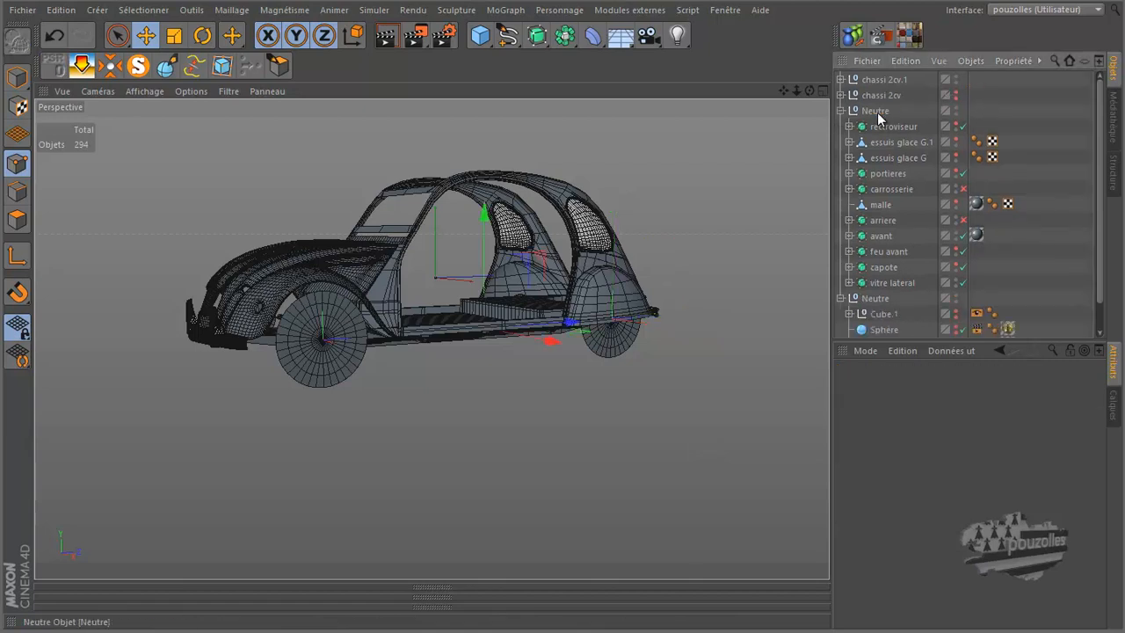
# Delete the hidden duplicate chassi 2cv group and select chassi 2cv.1
pyautogui.click(883, 80)
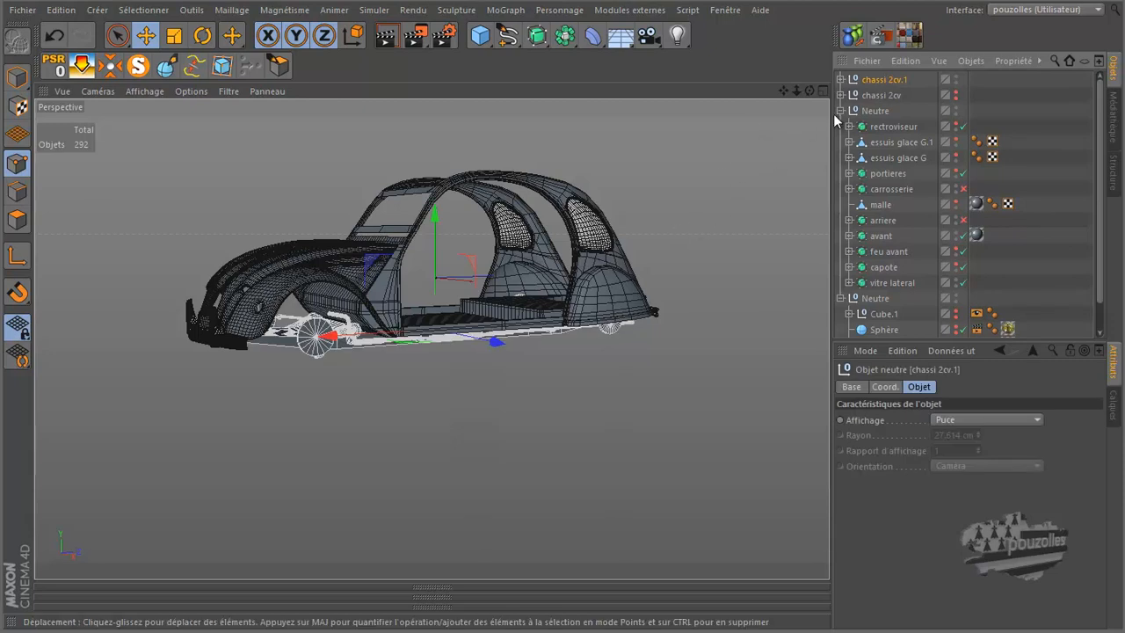
pyautogui.click(881, 96)
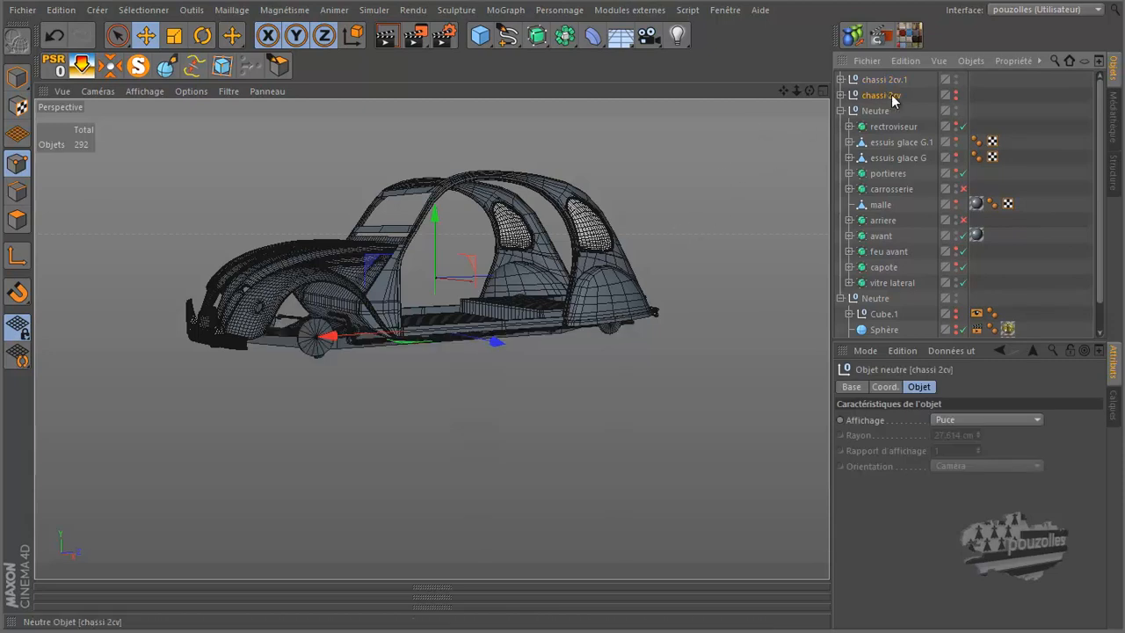
pyautogui.press('Delete')
pyautogui.click(880, 79)
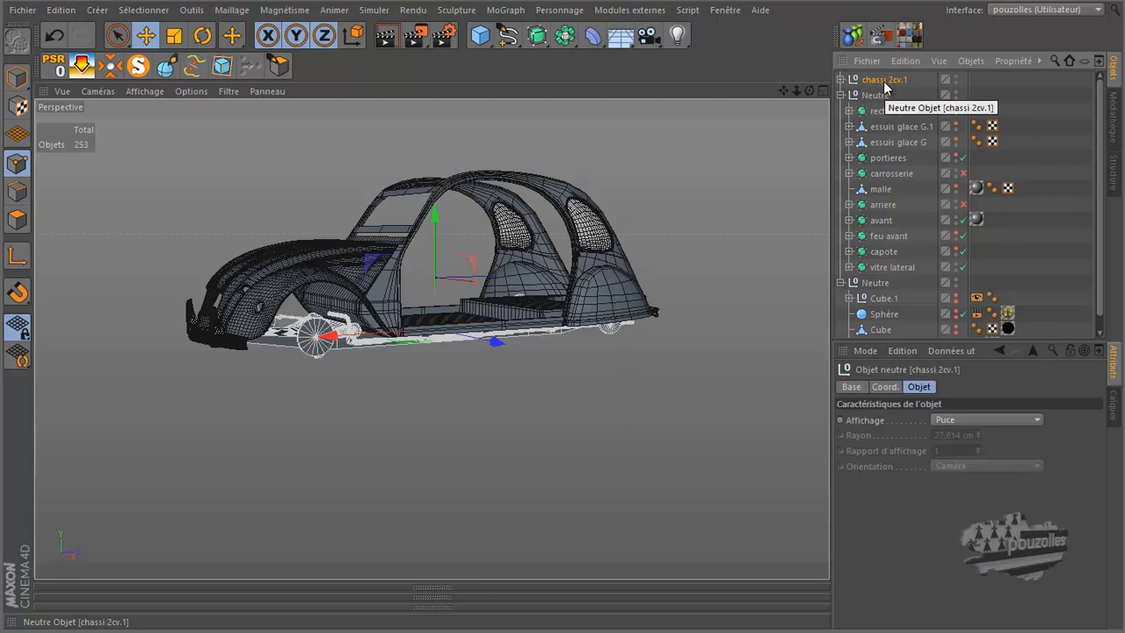
# Enable the carrosserie subdivision surface and run a test render of the perspective view around the door area
pyautogui.moveTo(809, 90); pyautogui.dragTo(562, 317)
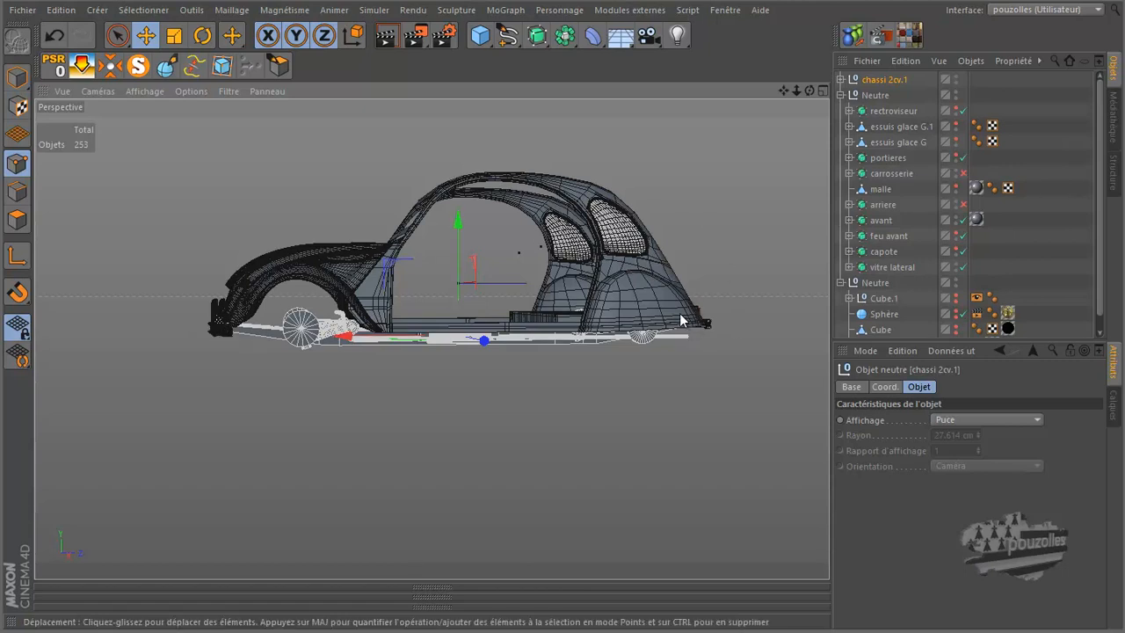
pyautogui.moveTo(810, 90); pyautogui.dragTo(720, 122)
pyautogui.scroll(6, 526, 281)
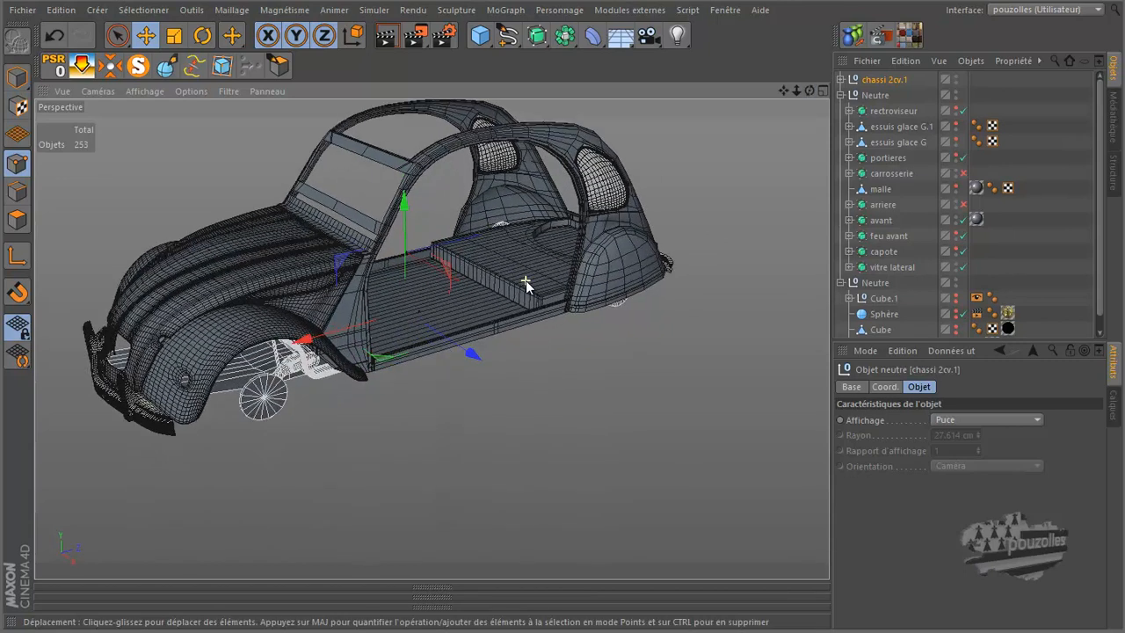
pyautogui.scroll(5, 526, 280)
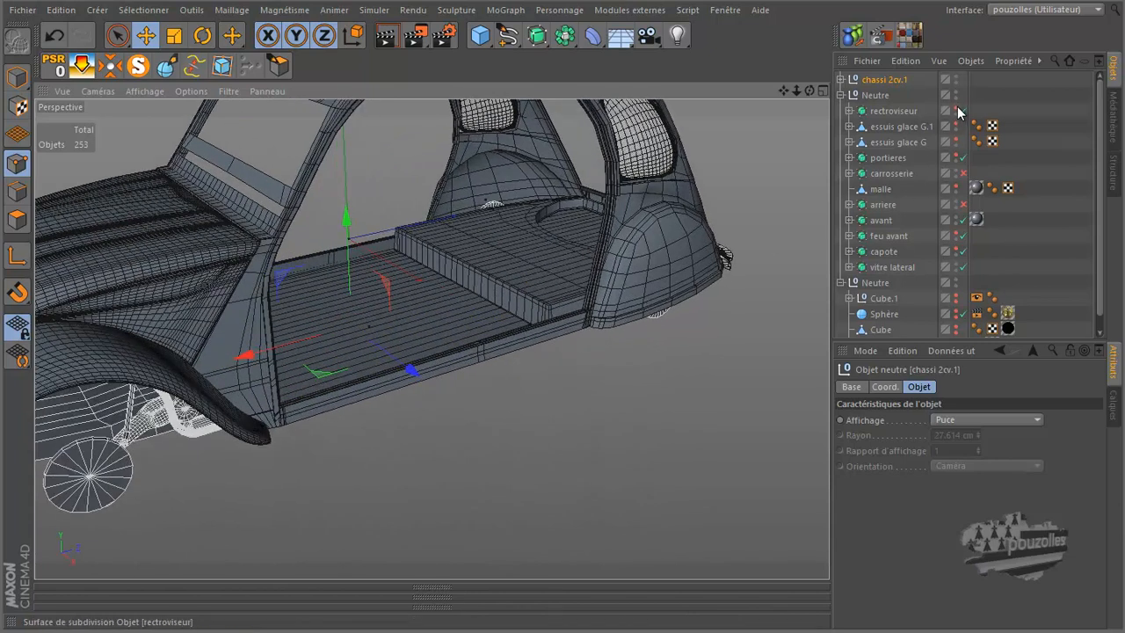
pyautogui.click(965, 174)
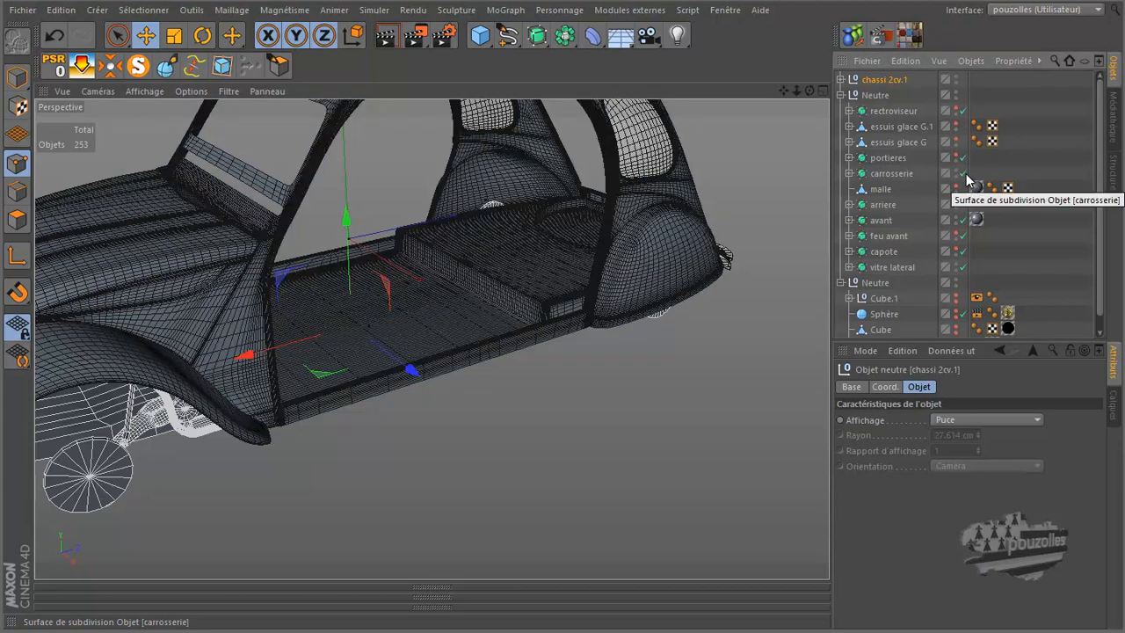
pyautogui.click(386, 38)
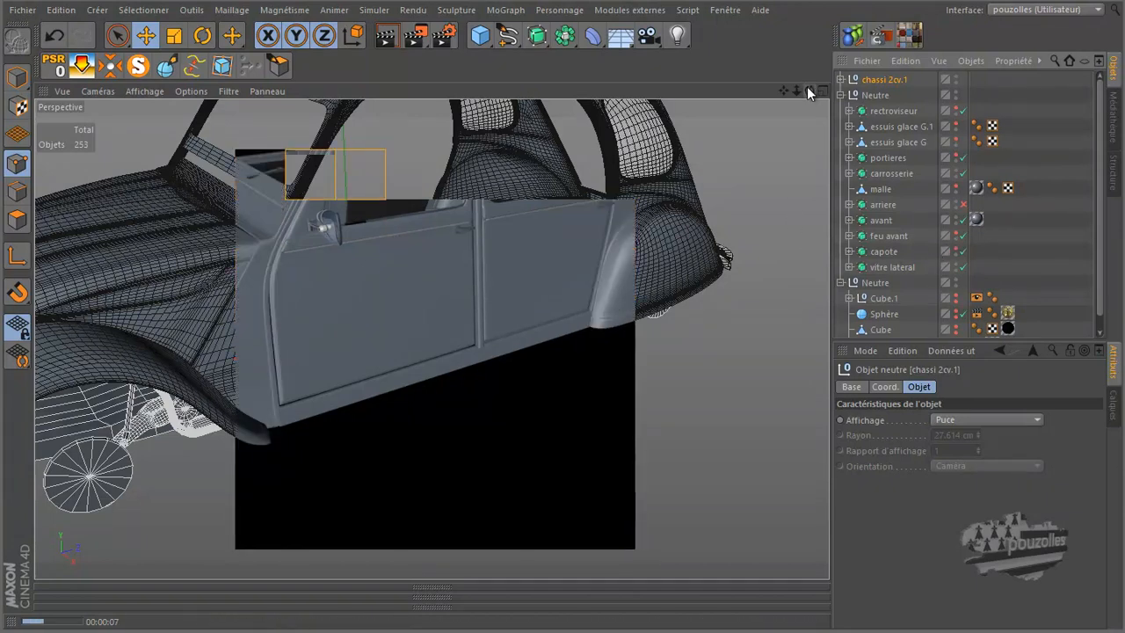
pyautogui.moveTo(808, 87); pyautogui.dragTo(567, 309)
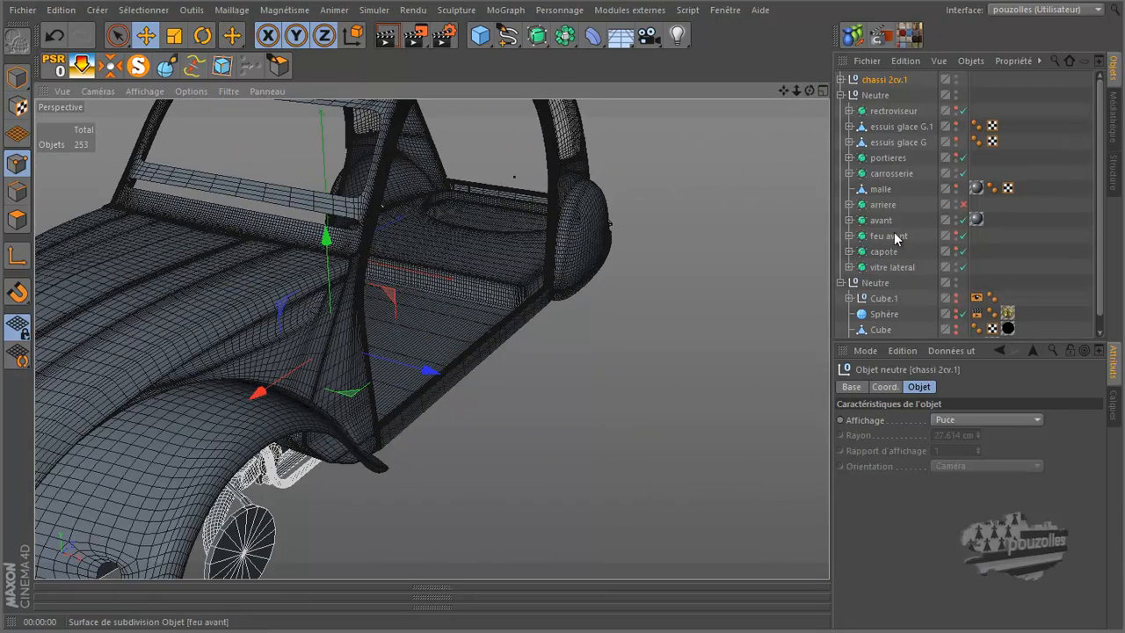
# Collapse the second Neutre group, then examine the contents of the avant group with its calandre and pare choc av branches collapsed
pyautogui.click(841, 283)
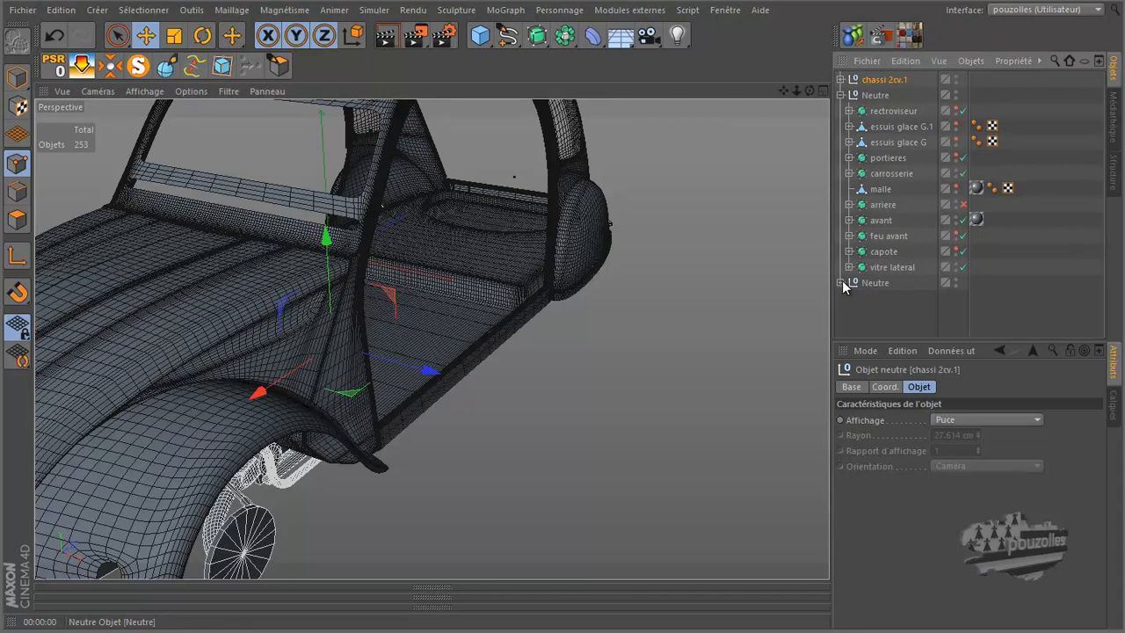
pyautogui.click(841, 283)
pyautogui.scroll(-1, 842, 275)
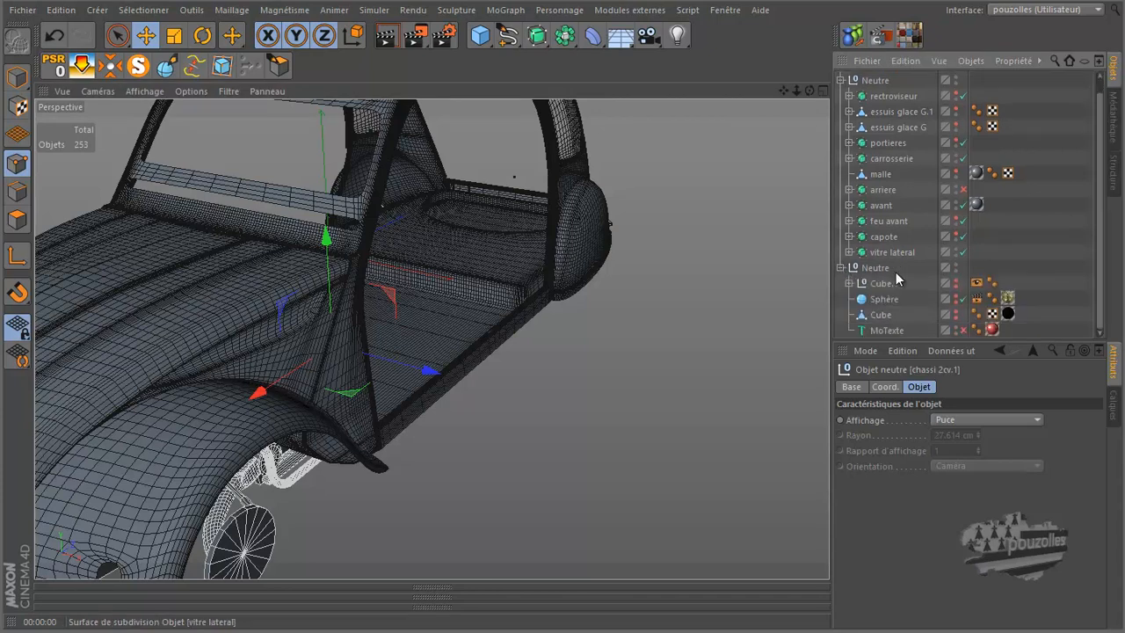
pyautogui.click(841, 268)
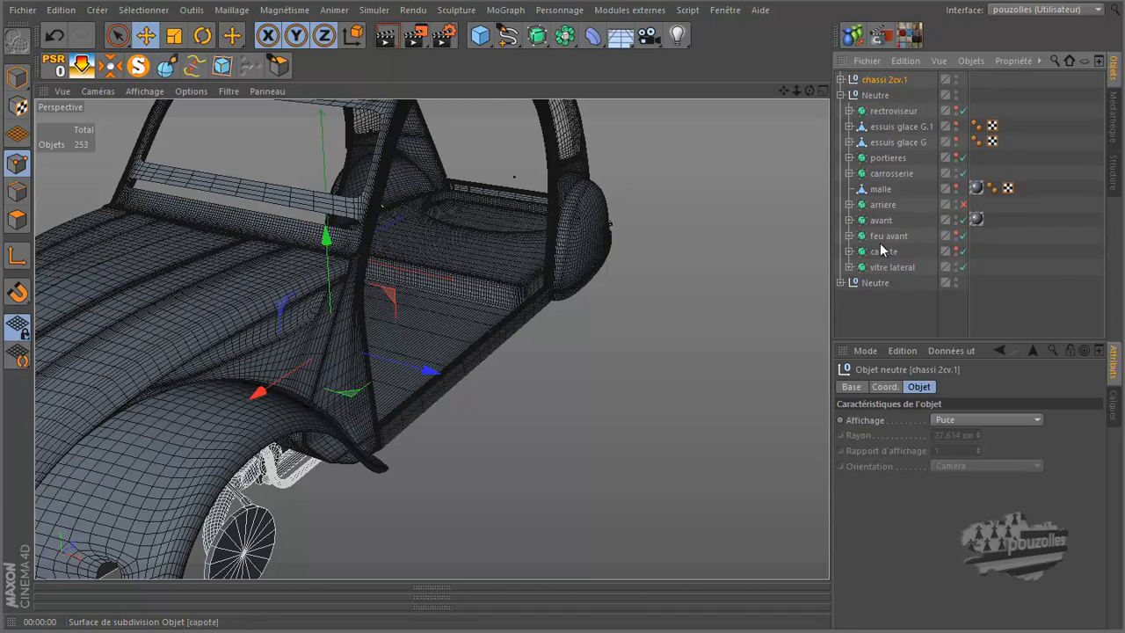
pyautogui.click(849, 220)
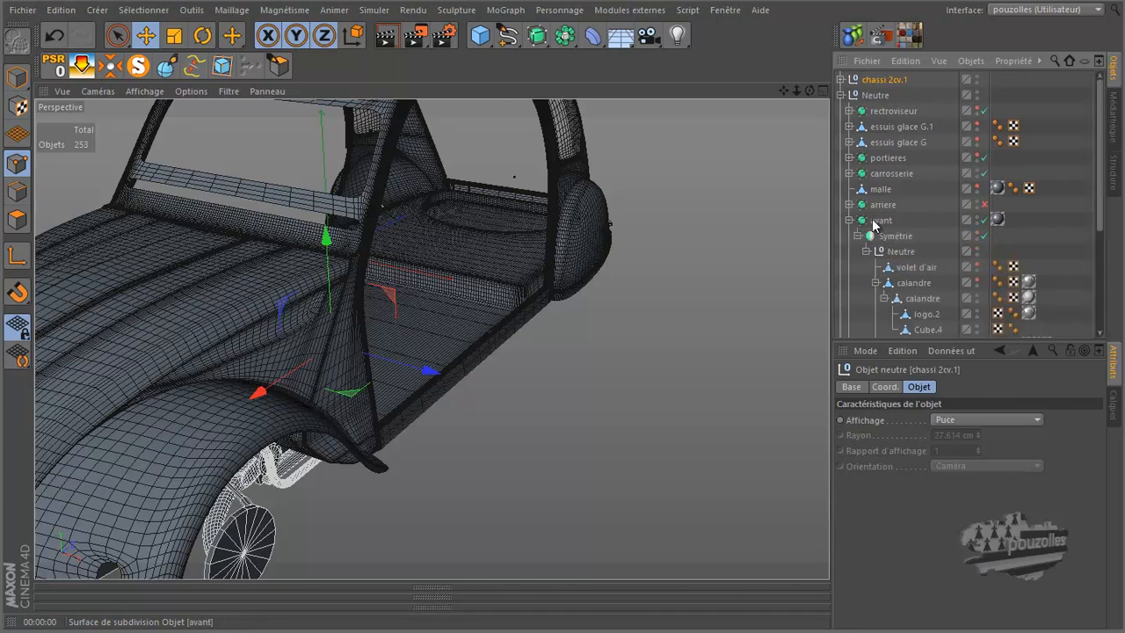
pyautogui.scroll(-3, 945, 217)
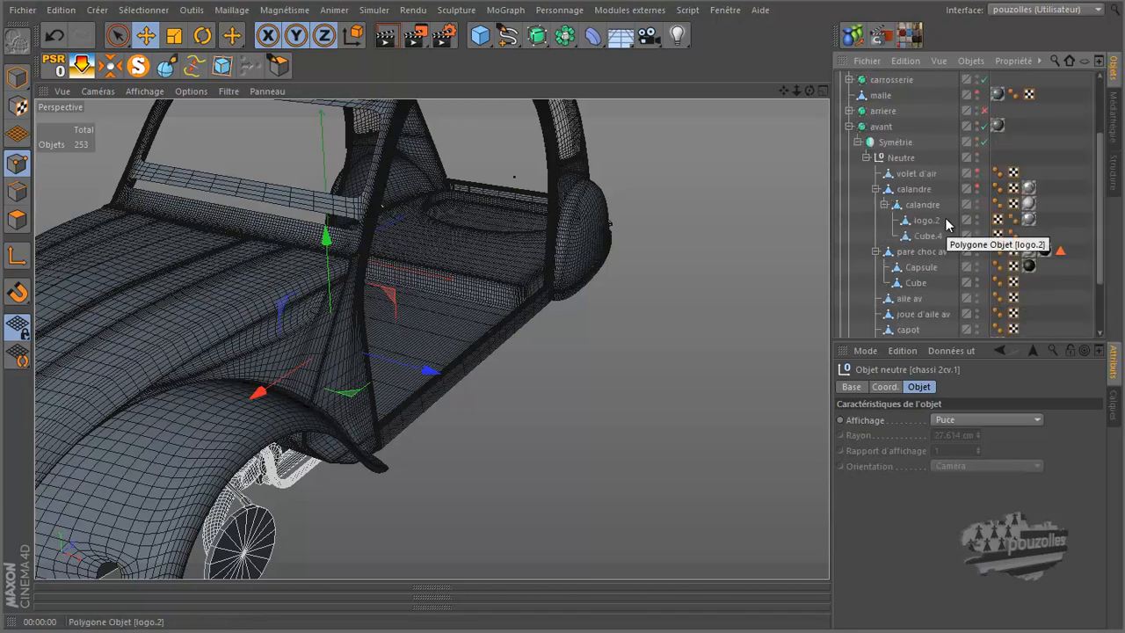
pyautogui.click(875, 189)
pyautogui.click(876, 205)
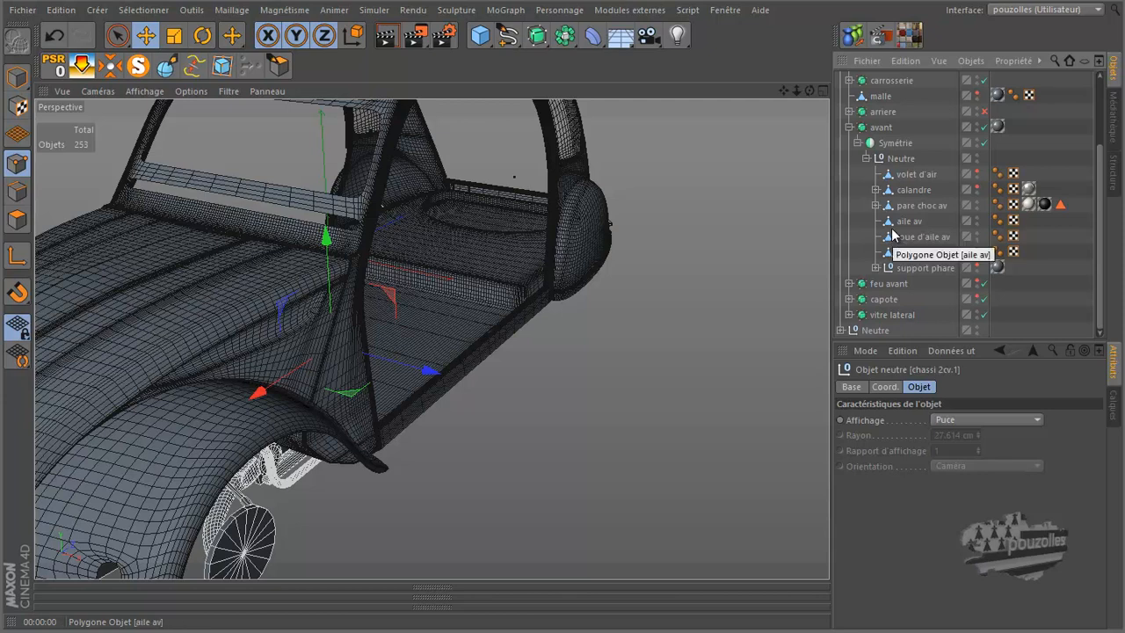
pyautogui.scroll(2, 891, 235)
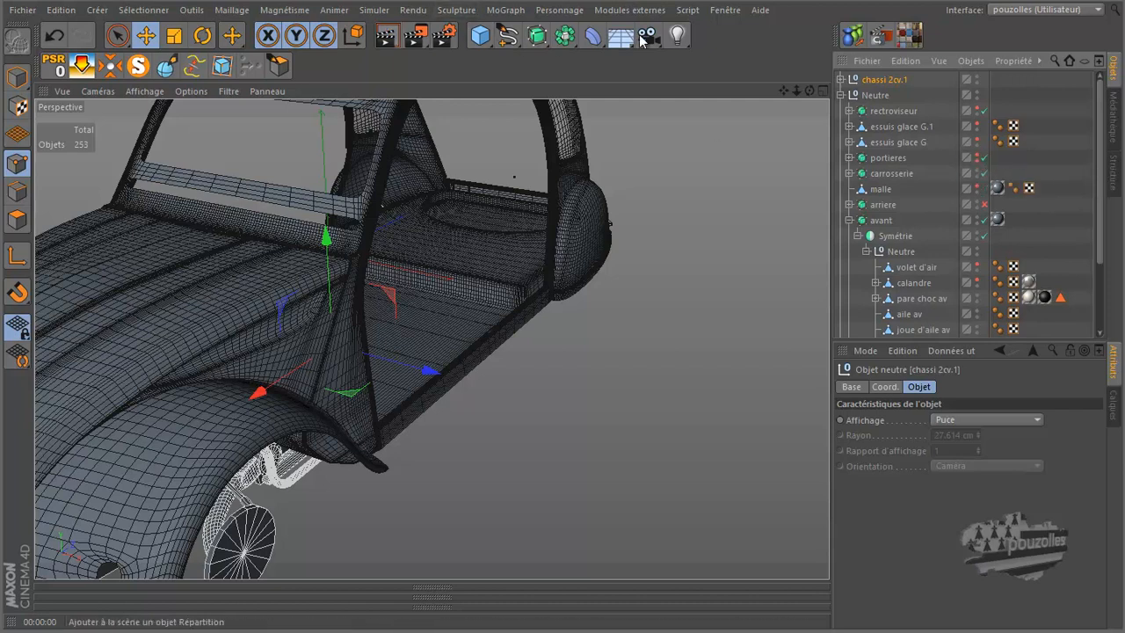
# Render the perspective view with the portieres hidden, and inspect the body's floor, sills and chassis fit from the side
pyautogui.moveTo(810, 92); pyautogui.dragTo(559, 315)
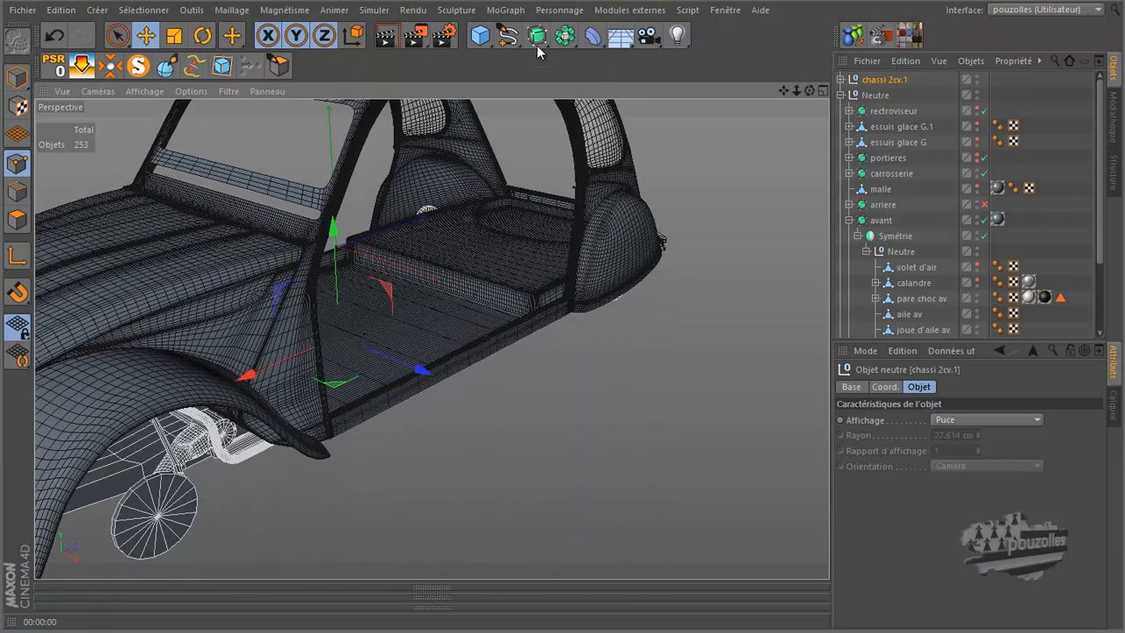
pyautogui.click(384, 37)
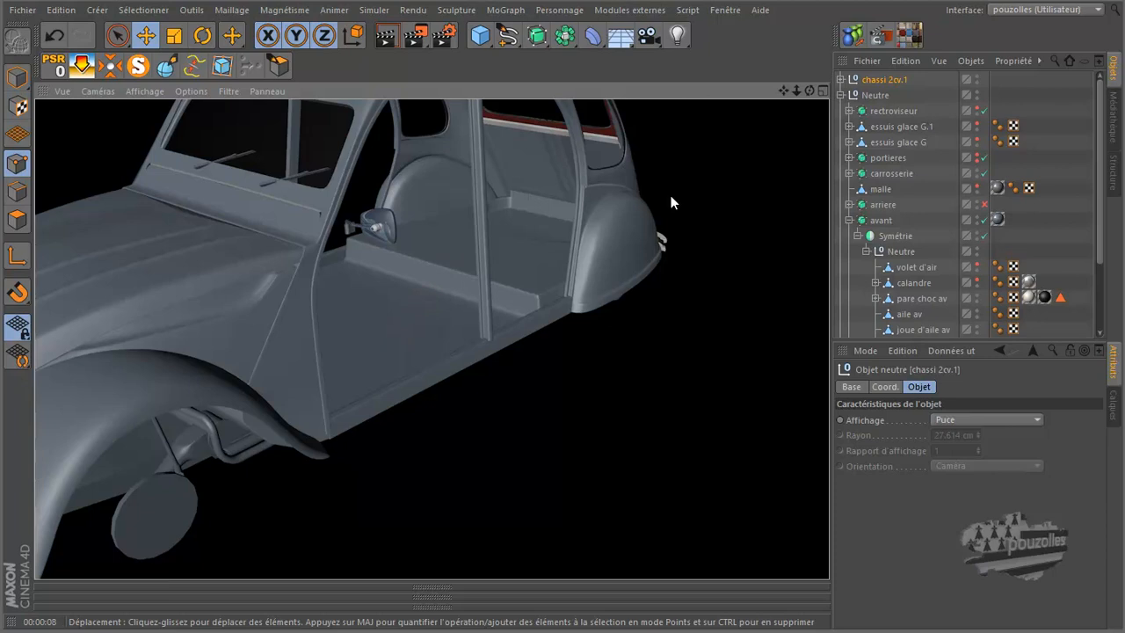
pyautogui.moveTo(809, 91); pyautogui.dragTo(559, 322)
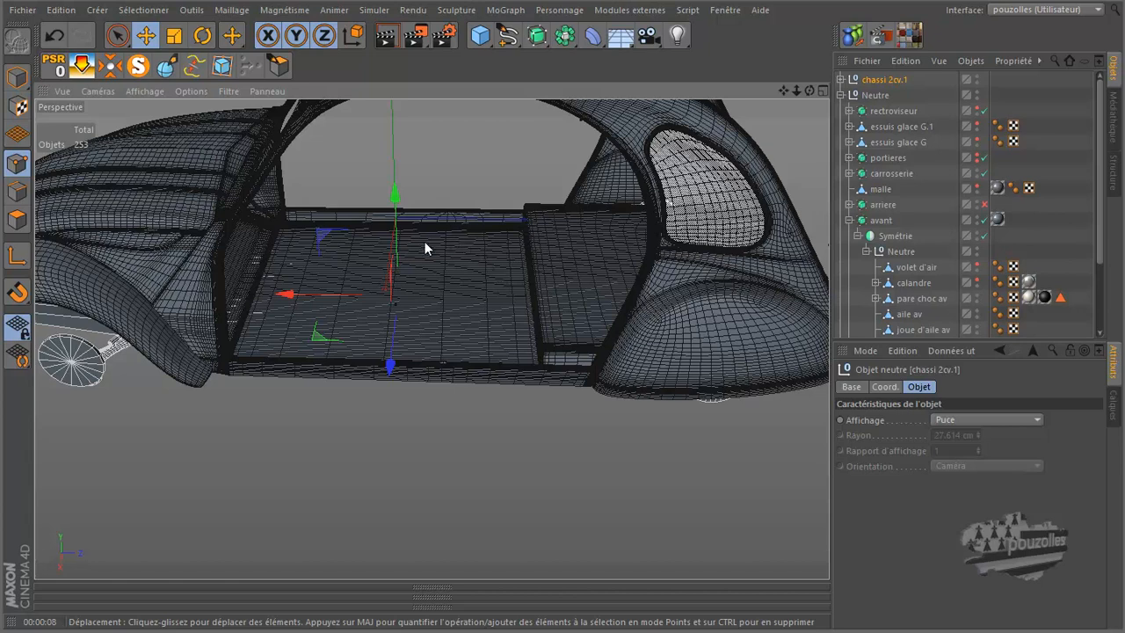
pyautogui.moveTo(560, 310); pyautogui.dragTo(559, 318)
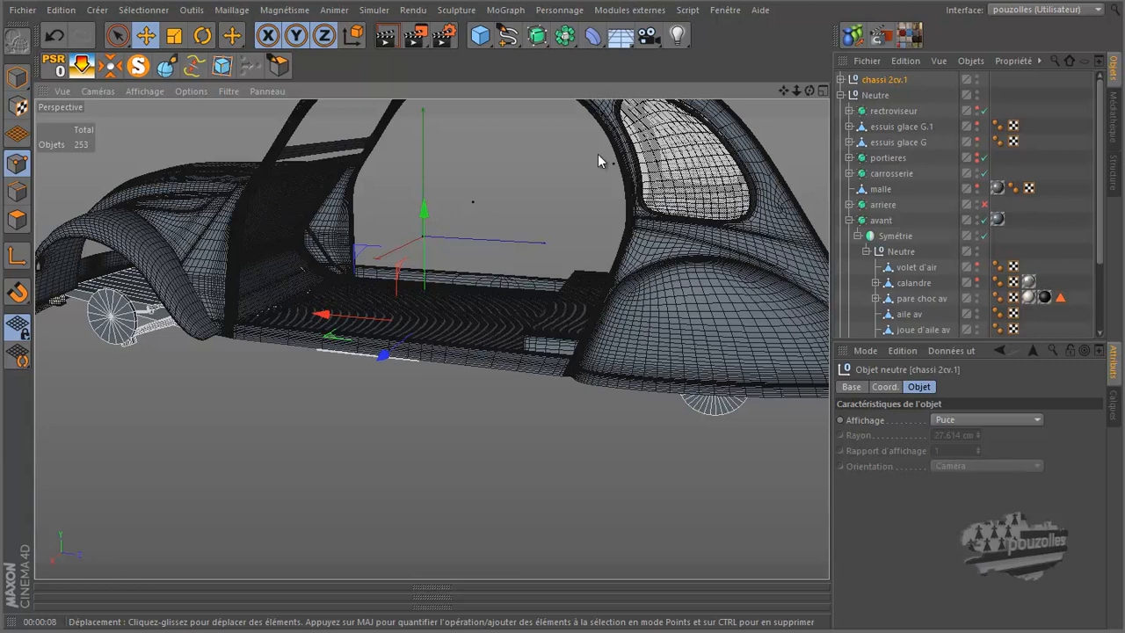
pyautogui.moveTo(807, 90); pyautogui.dragTo(559, 325)
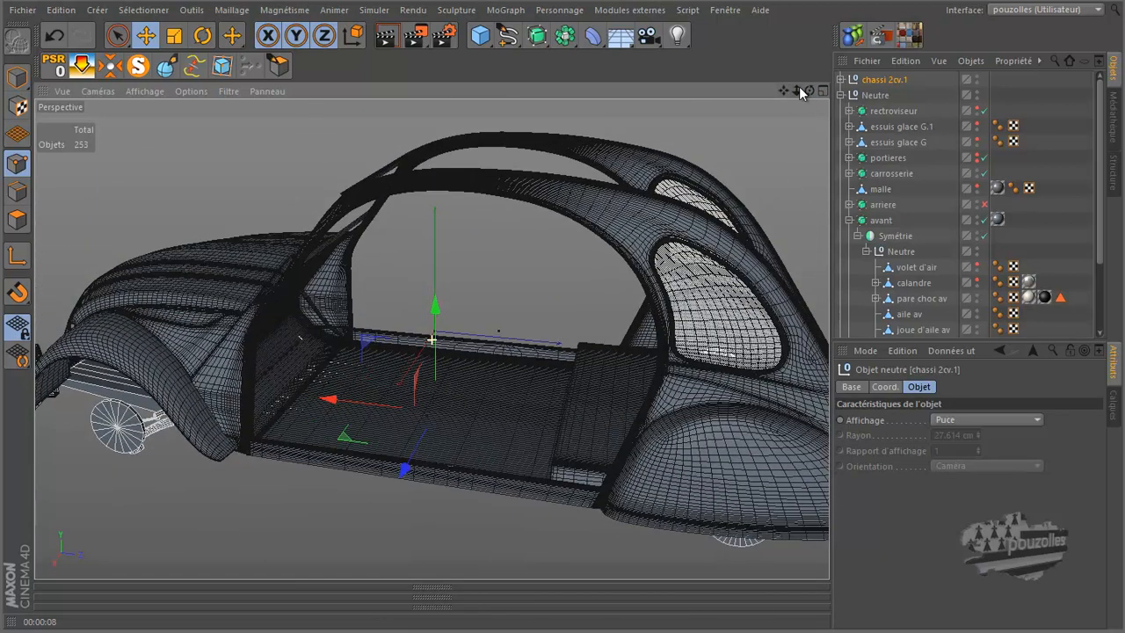
pyautogui.moveTo(809, 92); pyautogui.dragTo(562, 318)
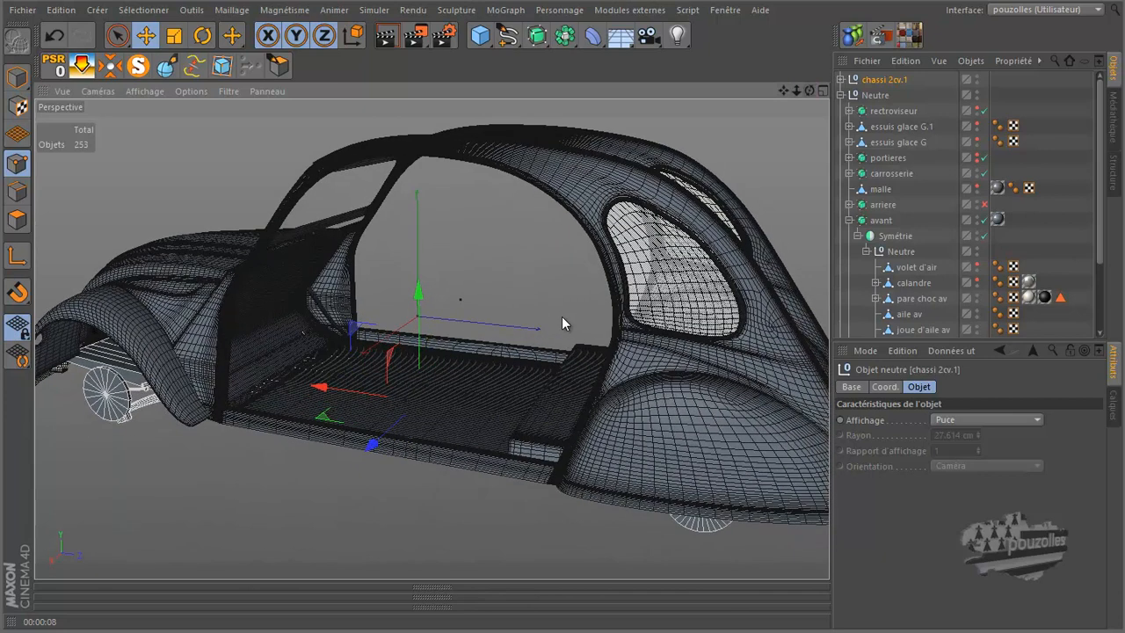